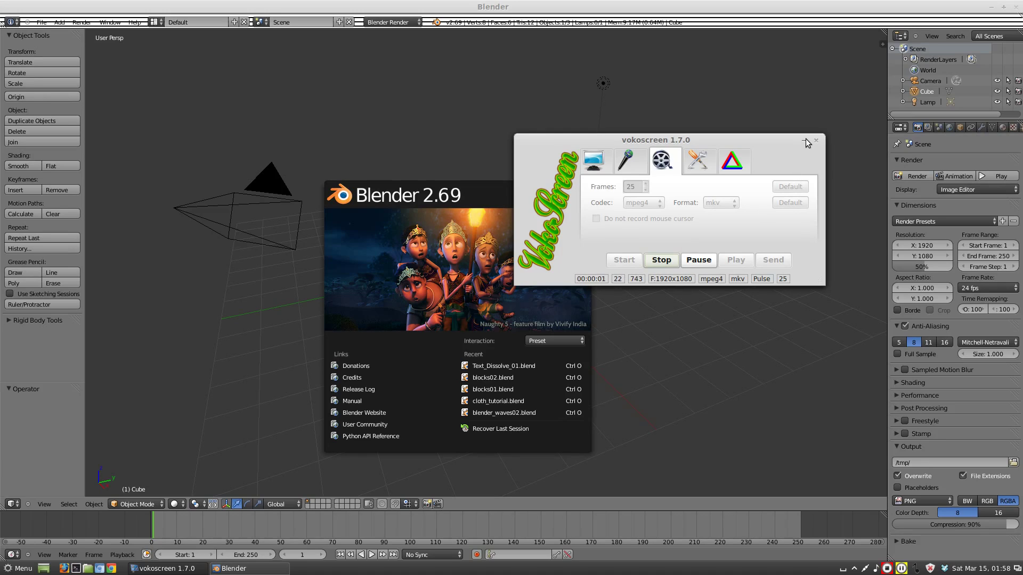
Step: Minimize the screen recorder window and dismiss the splash screen, keeping the Blender window maximized
left_click(805, 140)
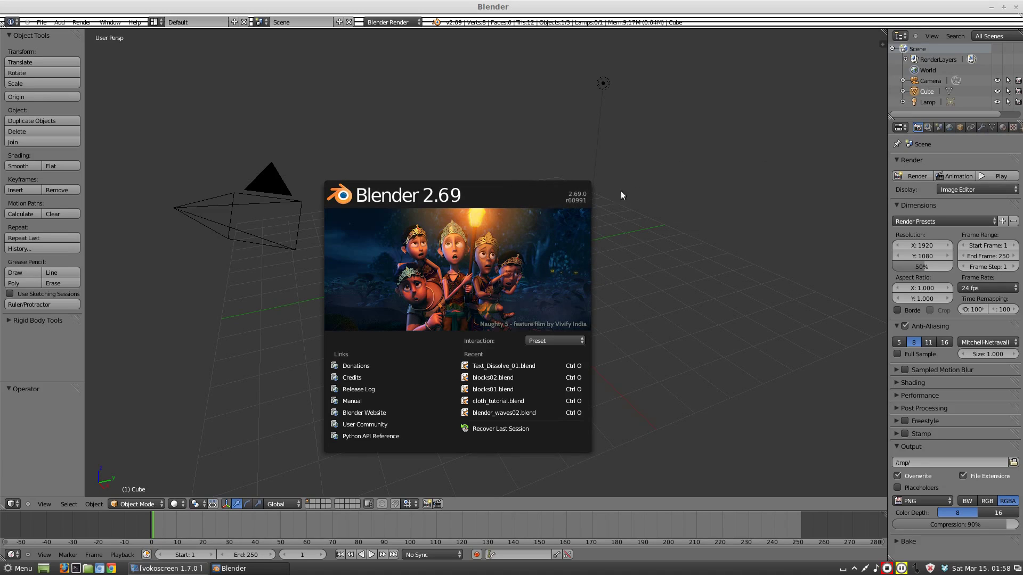
left_click(1004, 8)
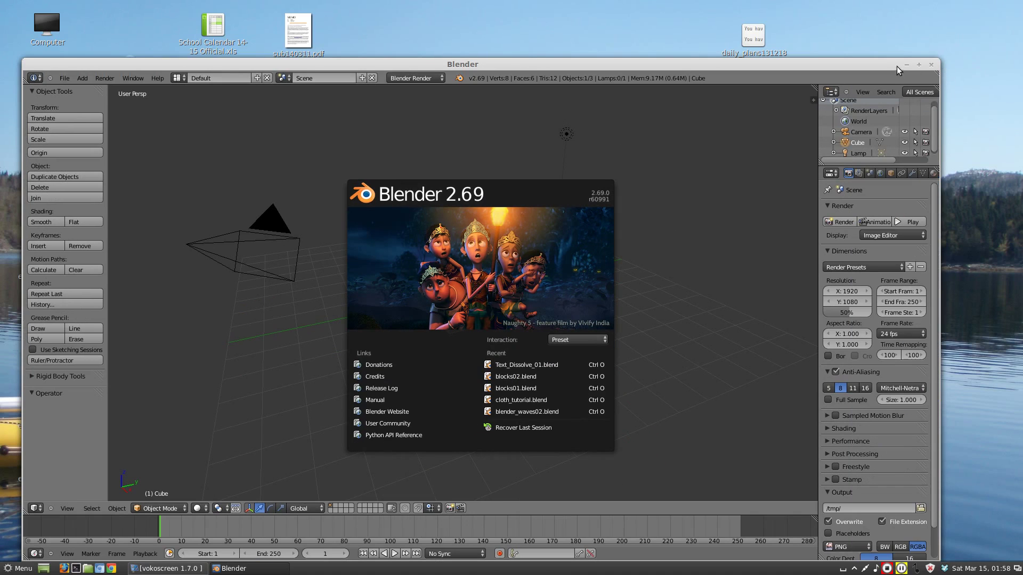
left_click(919, 65)
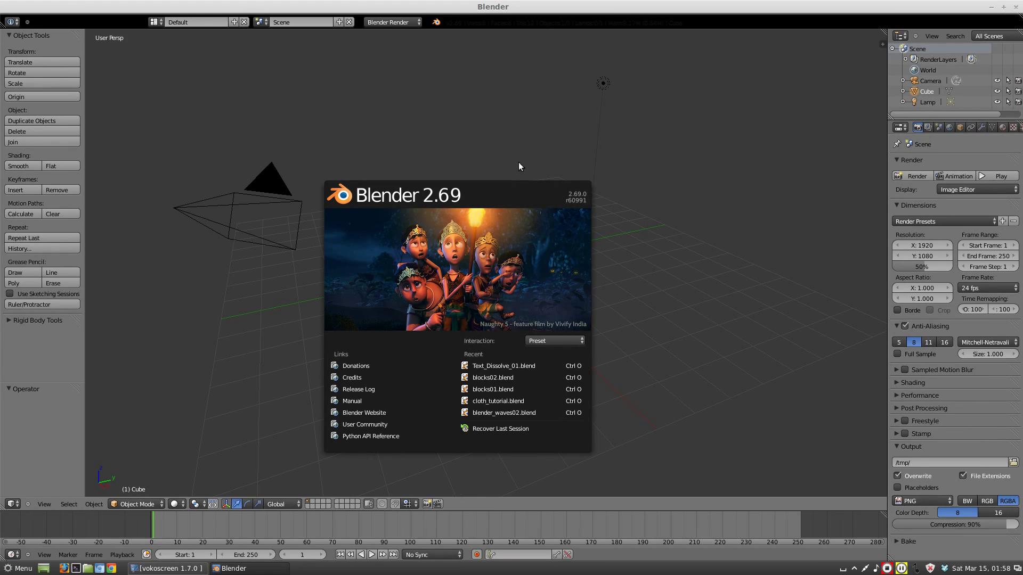
left_click(691, 175)
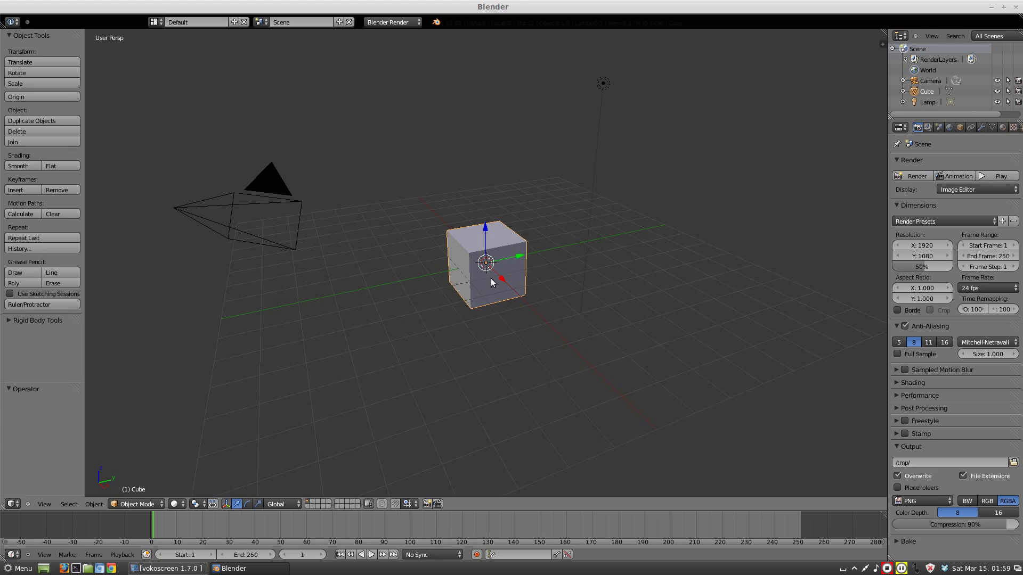
Step: Examine the default cube by orbiting and zooming, and from the front, right and top views
middle_click_drag(591, 302, 480, 278)
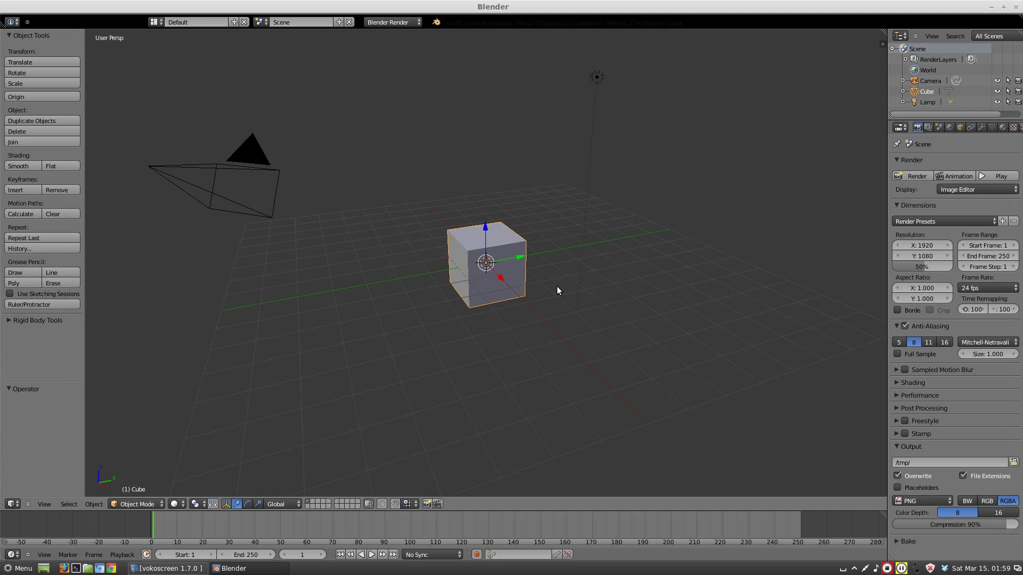
scroll(555, 297, "up", 5)
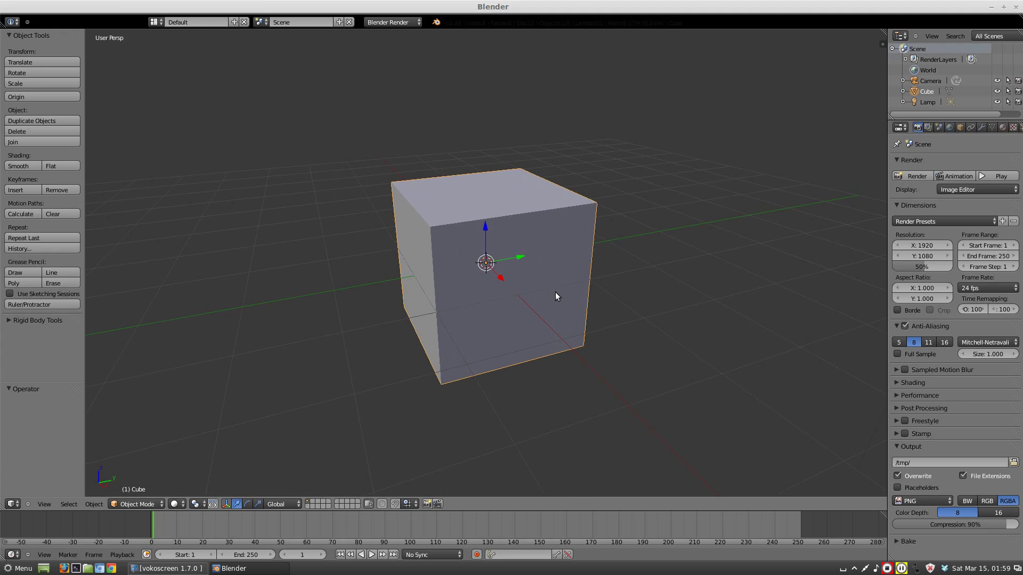
scroll(555, 296, "down", 8)
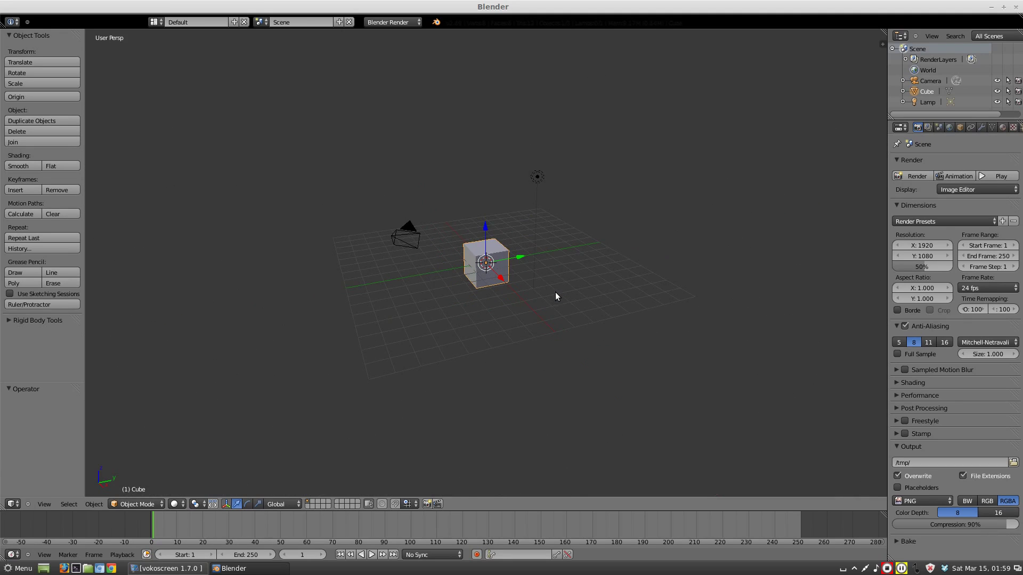
scroll(570, 278, "up", 4)
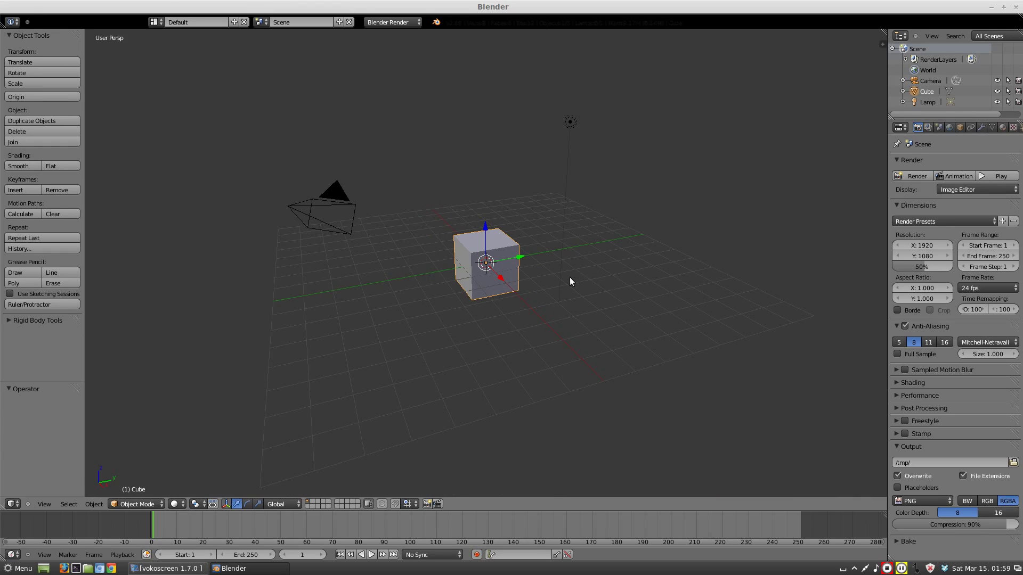
key("KP_1")
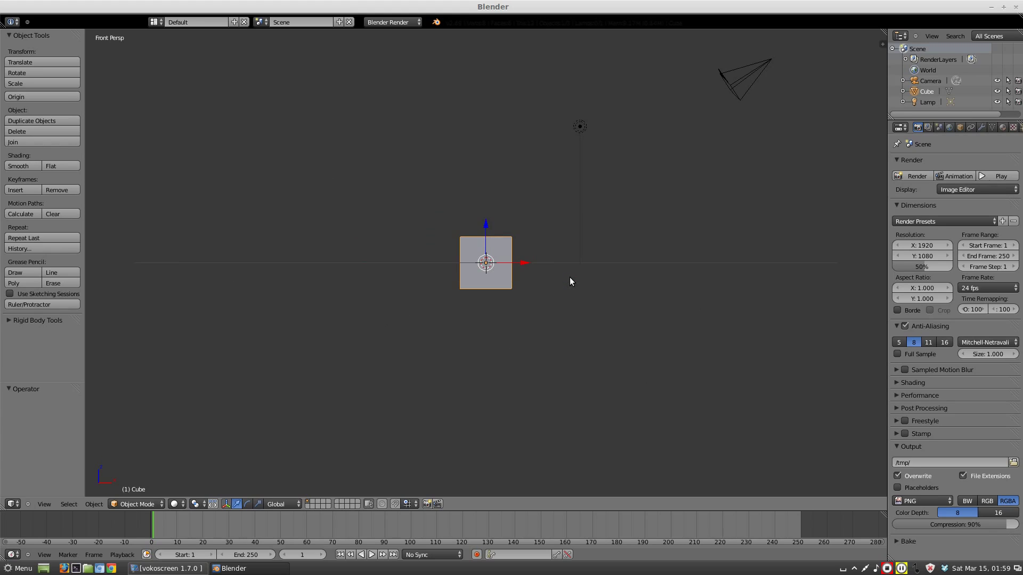
key("KP_3")
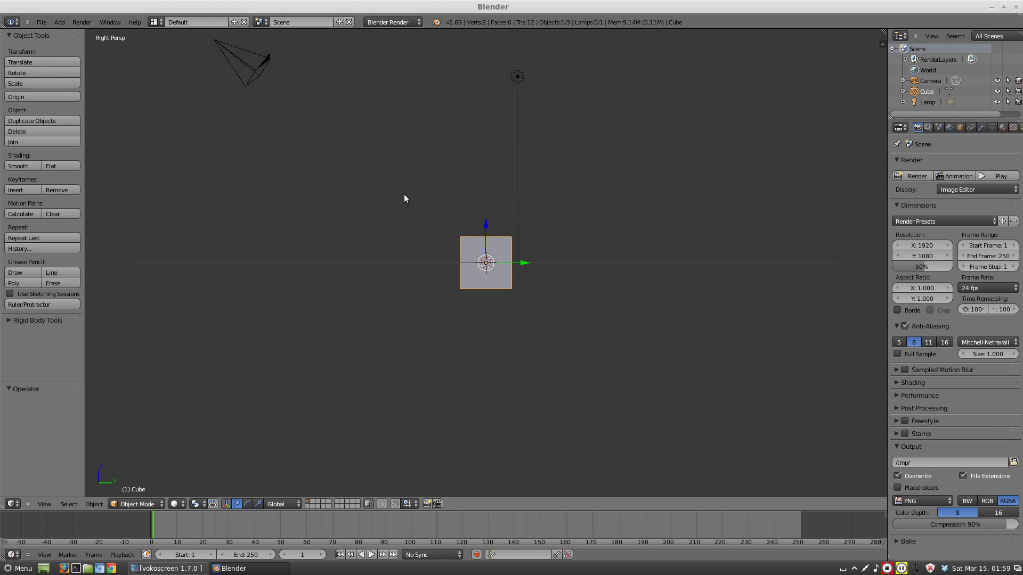
middle_click_drag(403, 198, 563, 161)
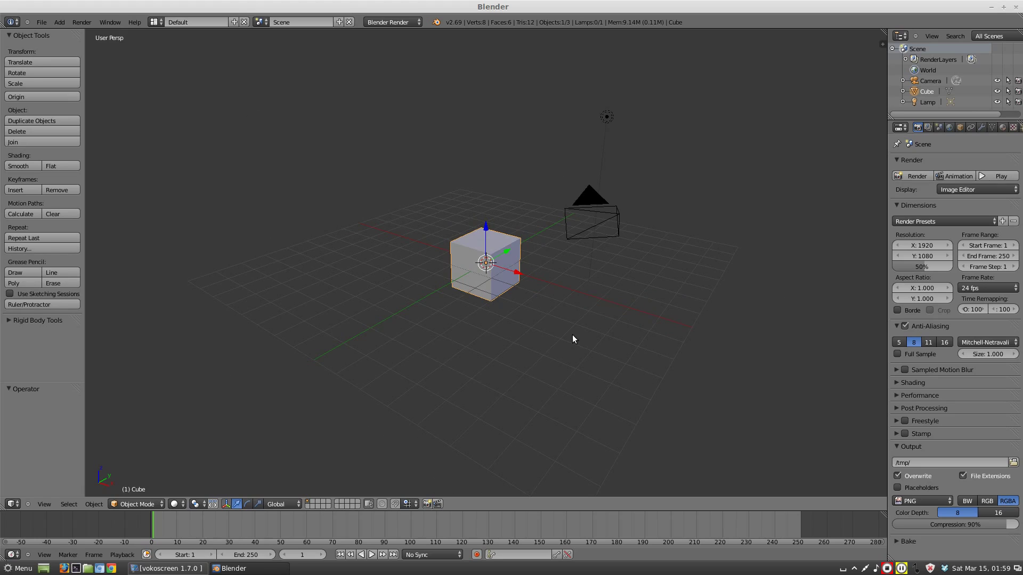
key("KP_3")
key("KP_7")
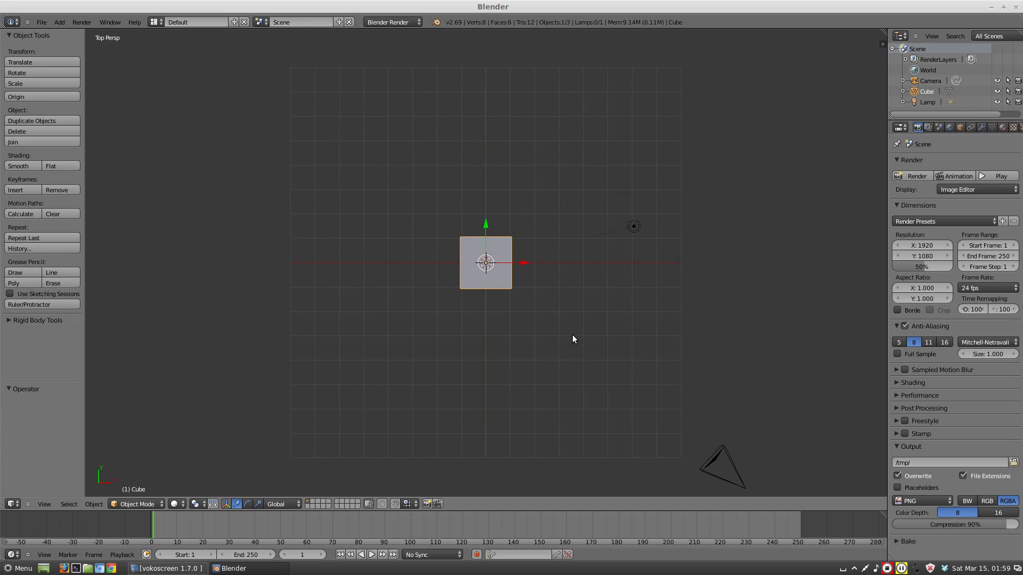
key("KP_2")
key("KP_2")
key("KP_2")
key("KP_2")
key("KP_2")
key("KP_2")
Step: In top view, put the cube into Edit Mode and delete all of its vertices
key("KP_7")
left_click(152, 502)
left_click(148, 483)
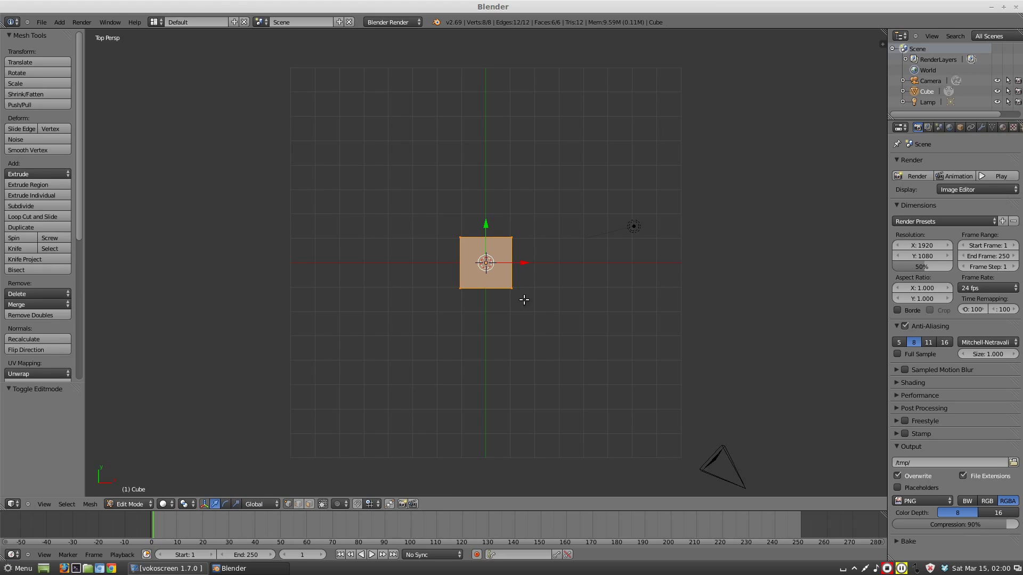
key("x")
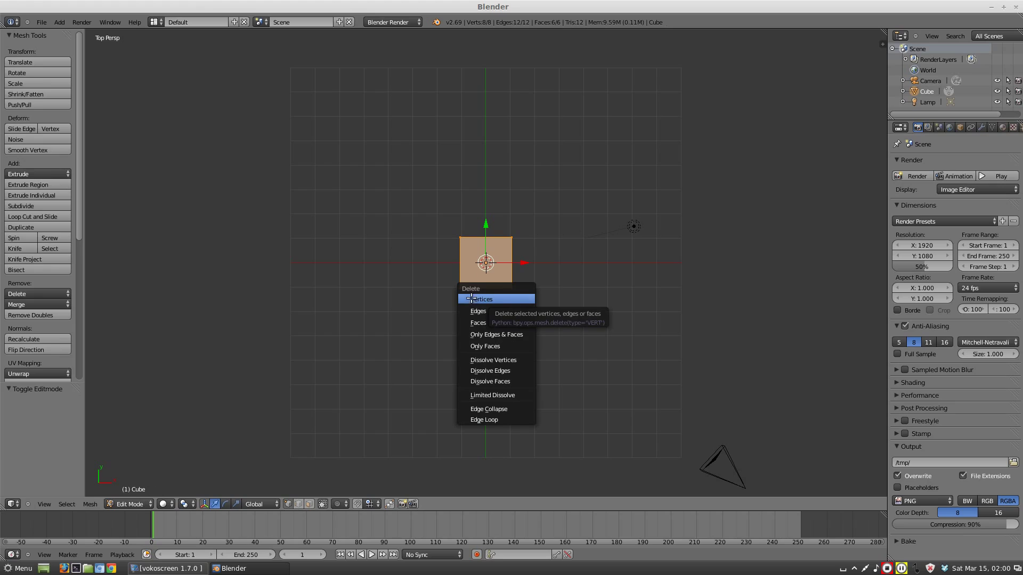
left_click(501, 300)
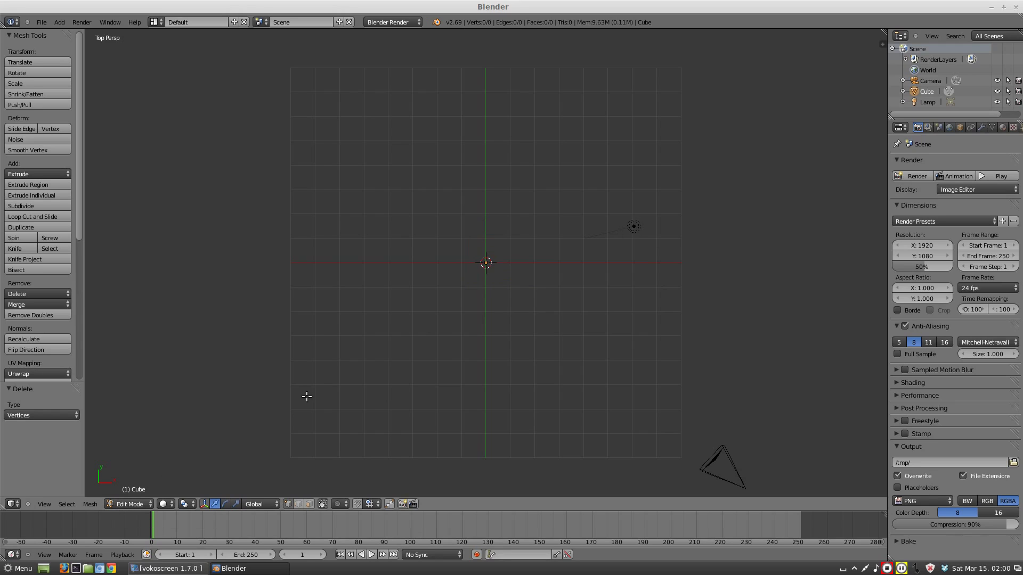
Step: Draw a closed four-vertex rectangle outline around the origin, about 10 by 7 grid squares, and deselect it
left_click(363, 335, "ctrl")
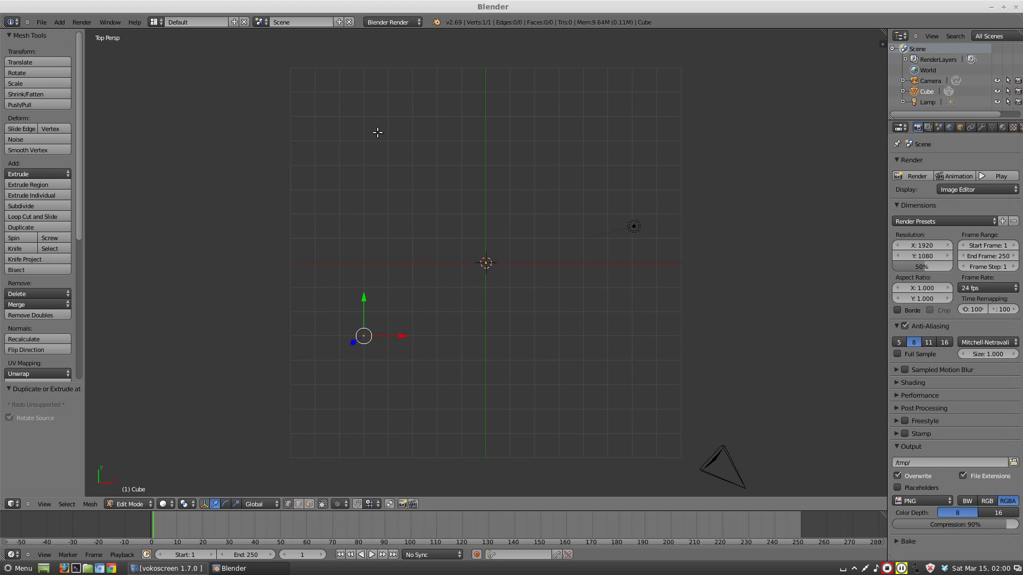
left_click(364, 166, "ctrl")
left_click(608, 164, "ctrl")
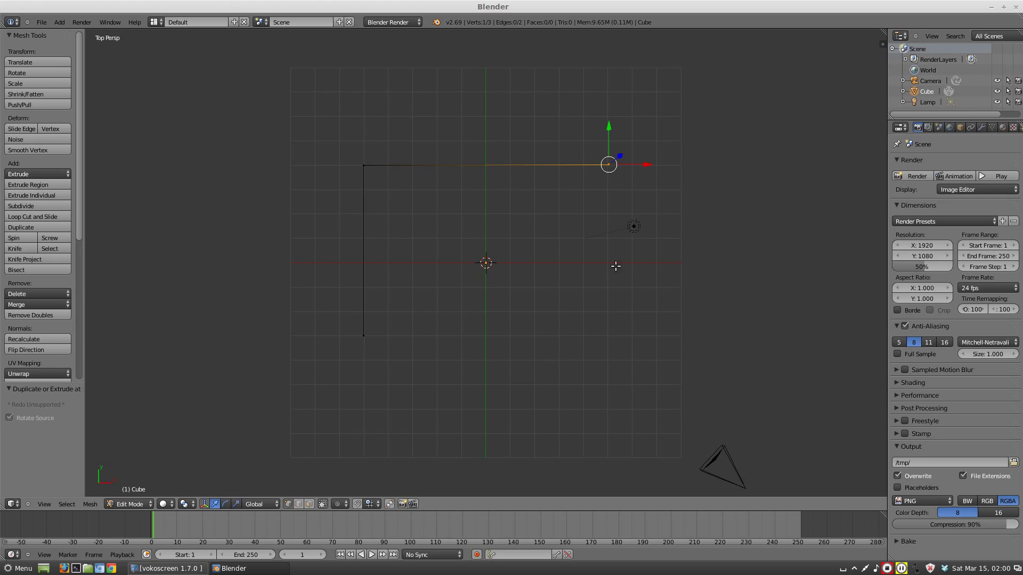
left_click(607, 335, "ctrl")
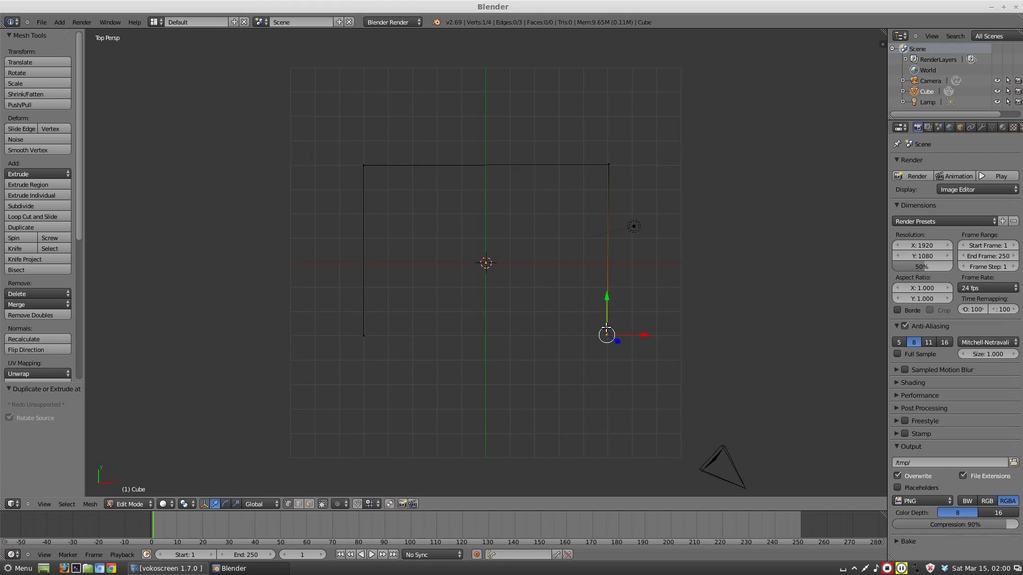
right_click(364, 335, "shift")
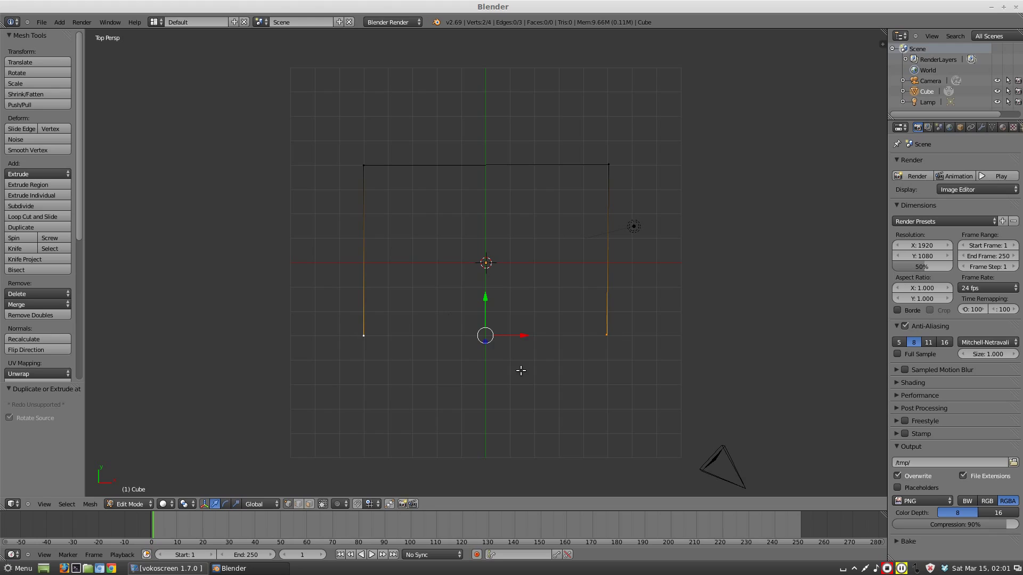
key("f")
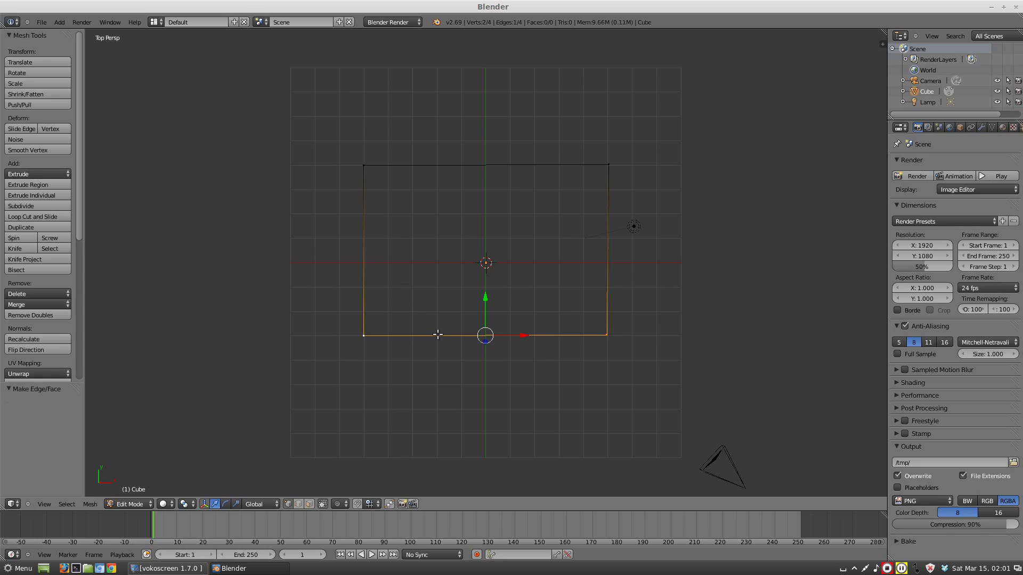
key("a")
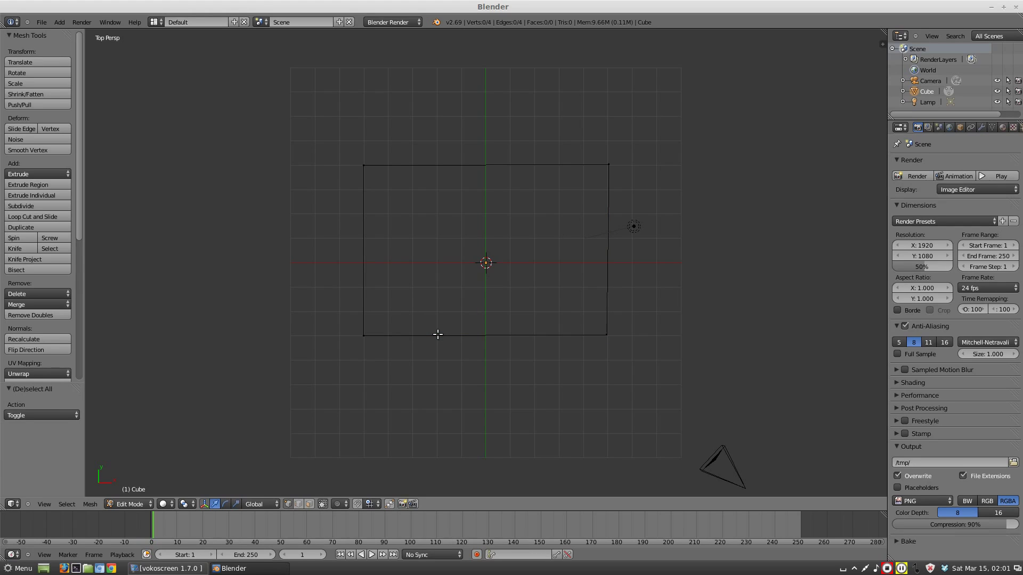
Step: Draw a second closed rectangle outline about 12 by 9 grid squares, one square outside the first, and deselect it
left_click(339, 140, "ctrl")
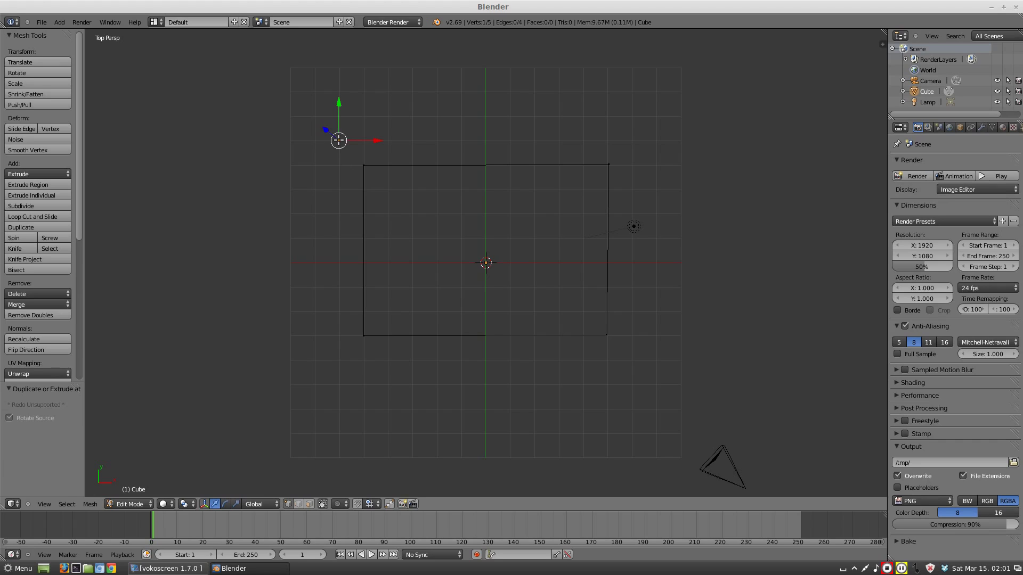
left_click(632, 140, "ctrl")
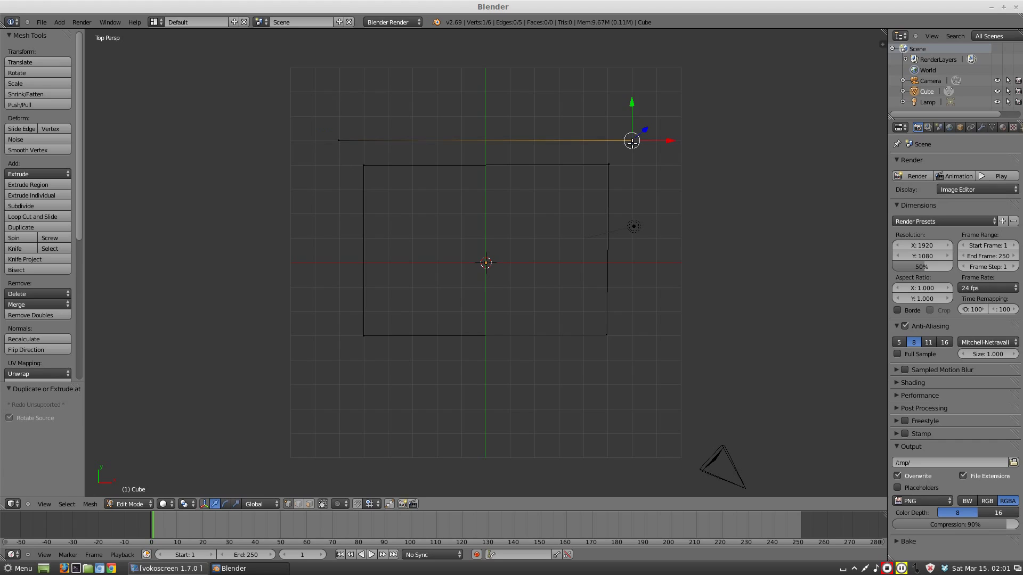
left_click(631, 361, "ctrl")
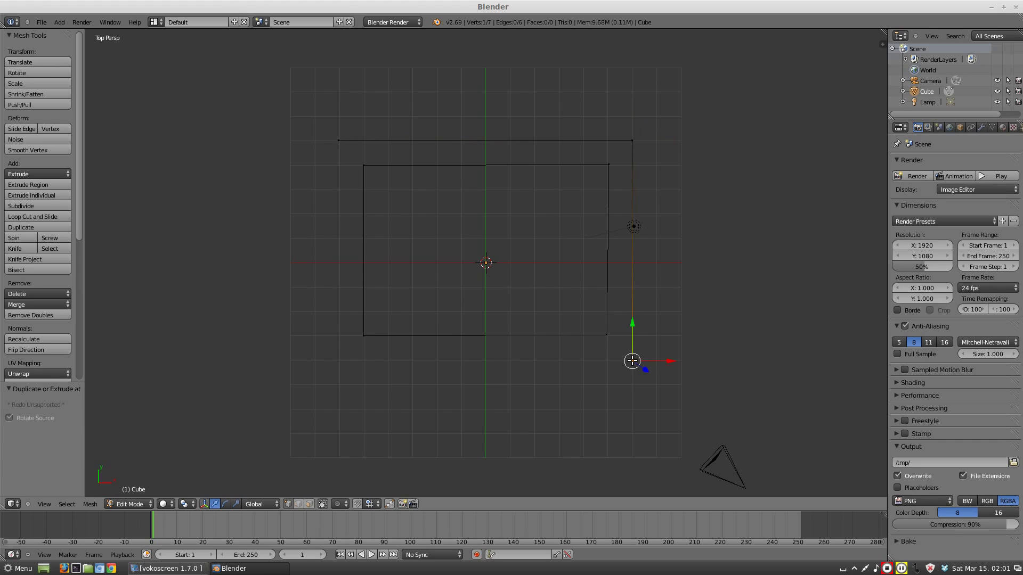
left_click(339, 360, "ctrl")
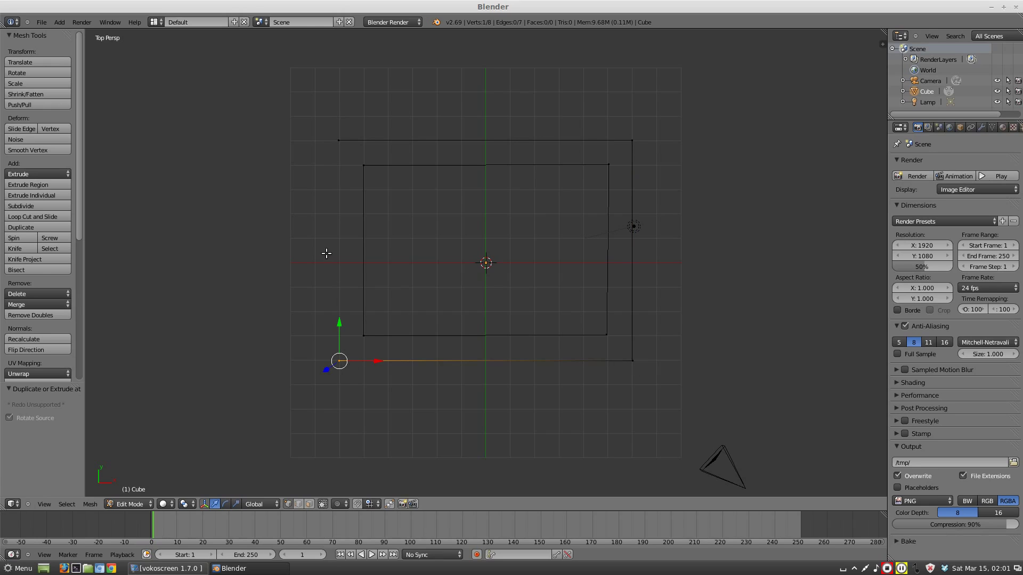
right_click(340, 140, "shift")
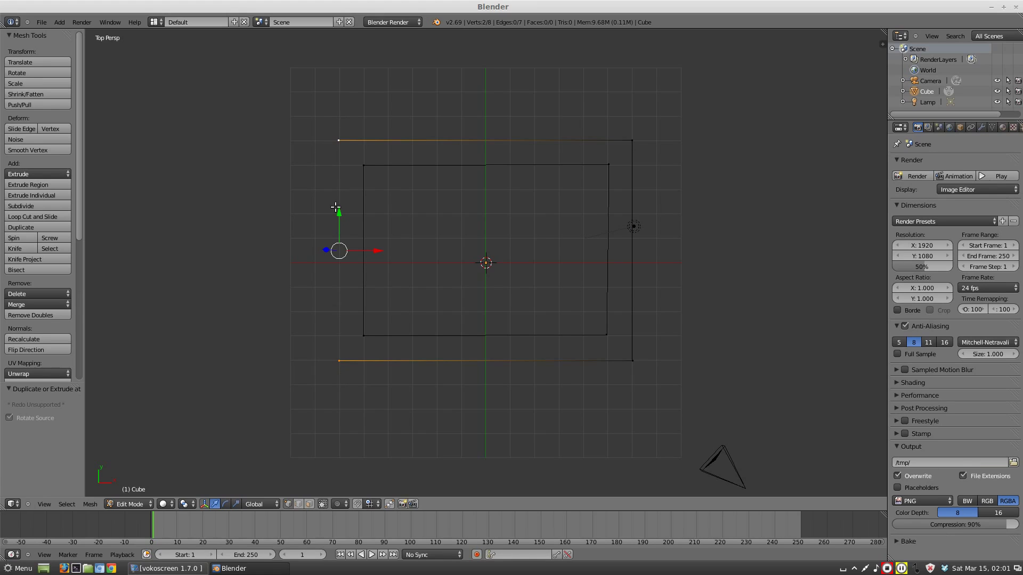
key("f")
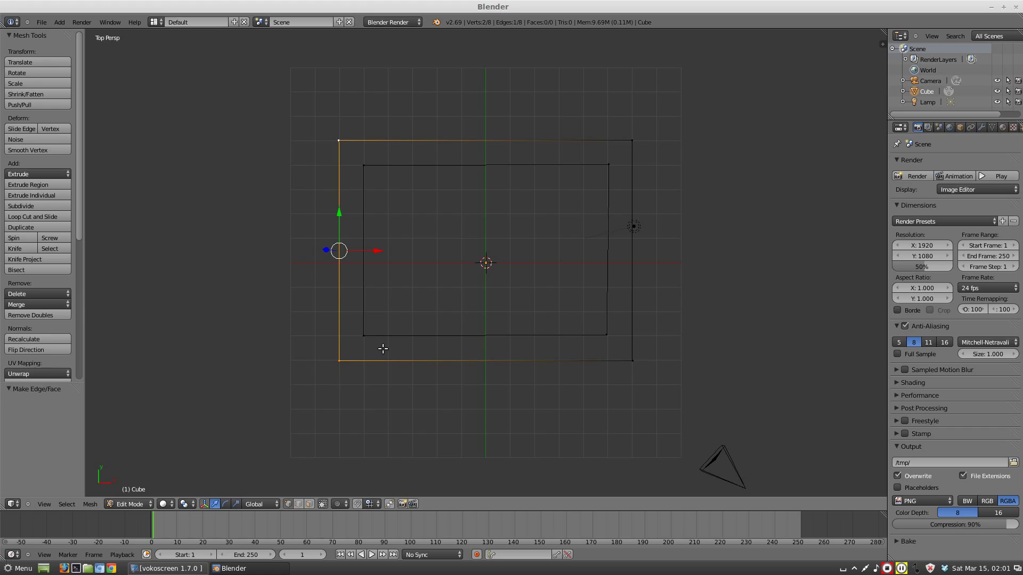
key("a")
Step: Box-select the inner rectangle and extrude it upward along the Z axis by about 2.97 units
key("a")
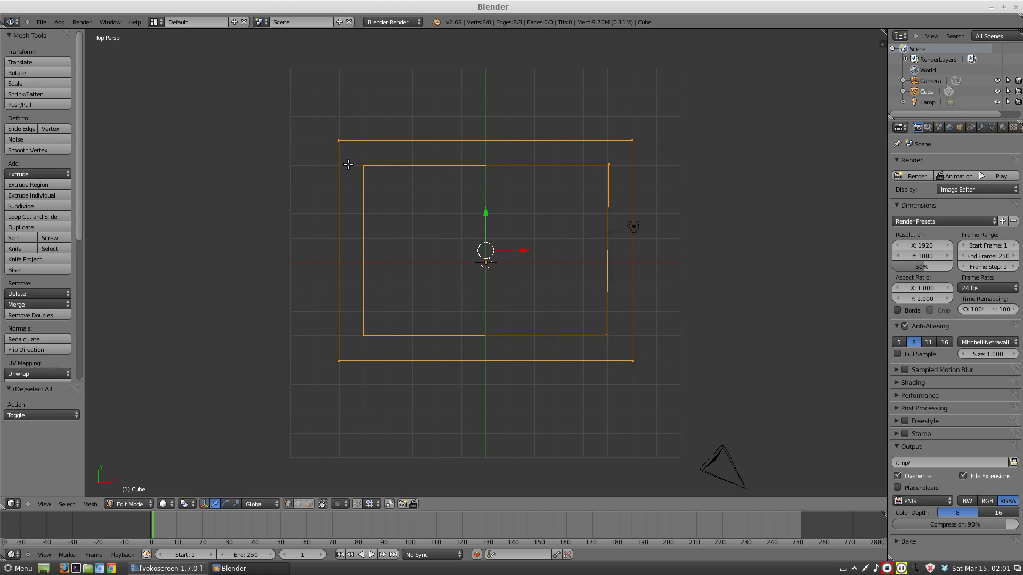
key("a")
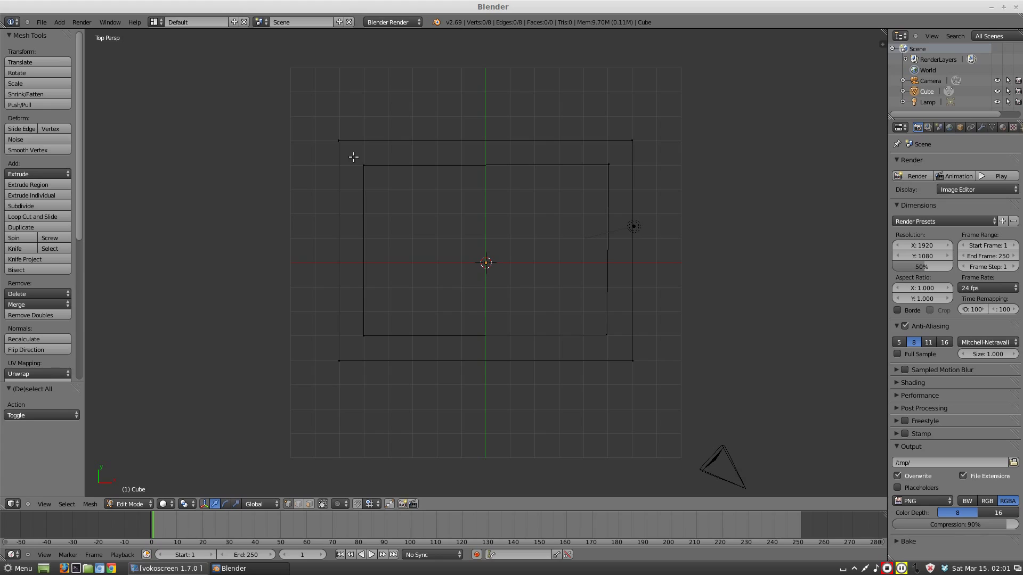
key("b")
left_click_drag(354, 157, 622, 352)
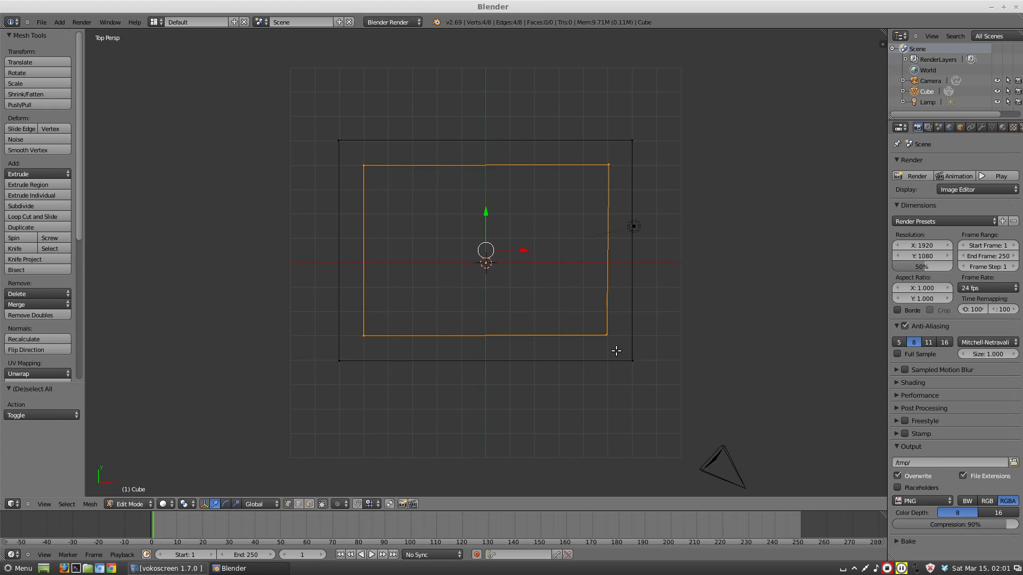
key("KP_1")
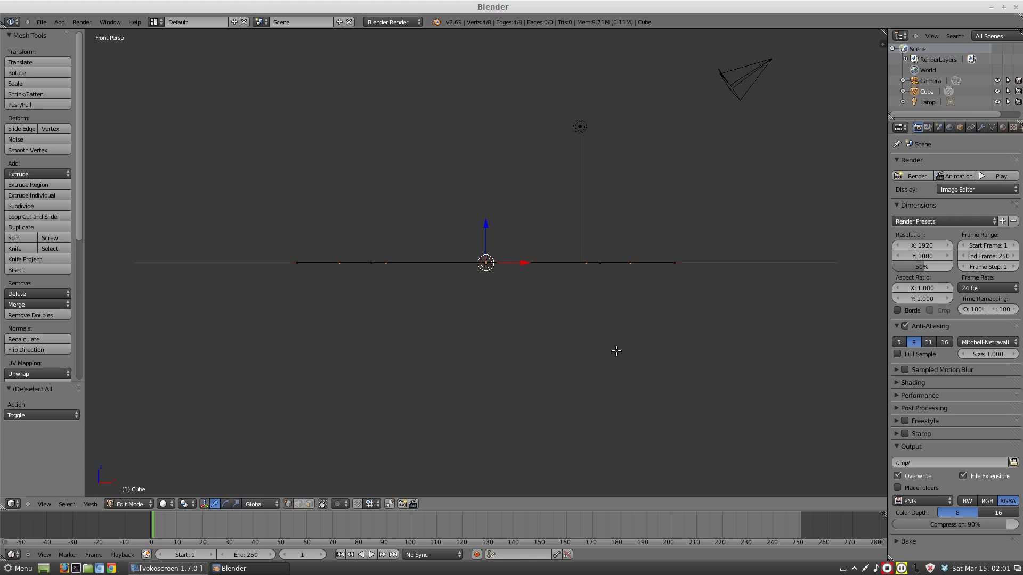
key("e")
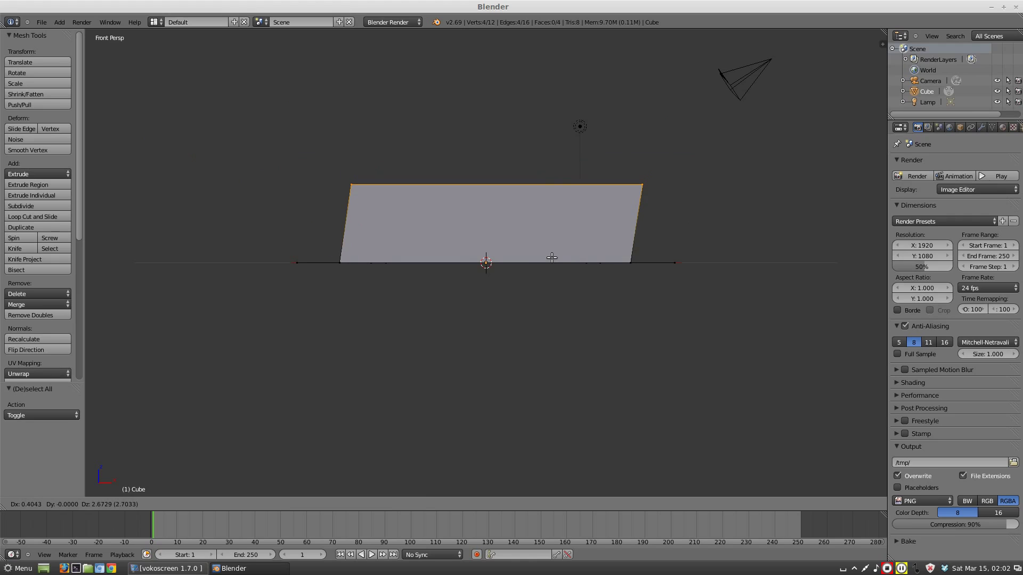
key("z")
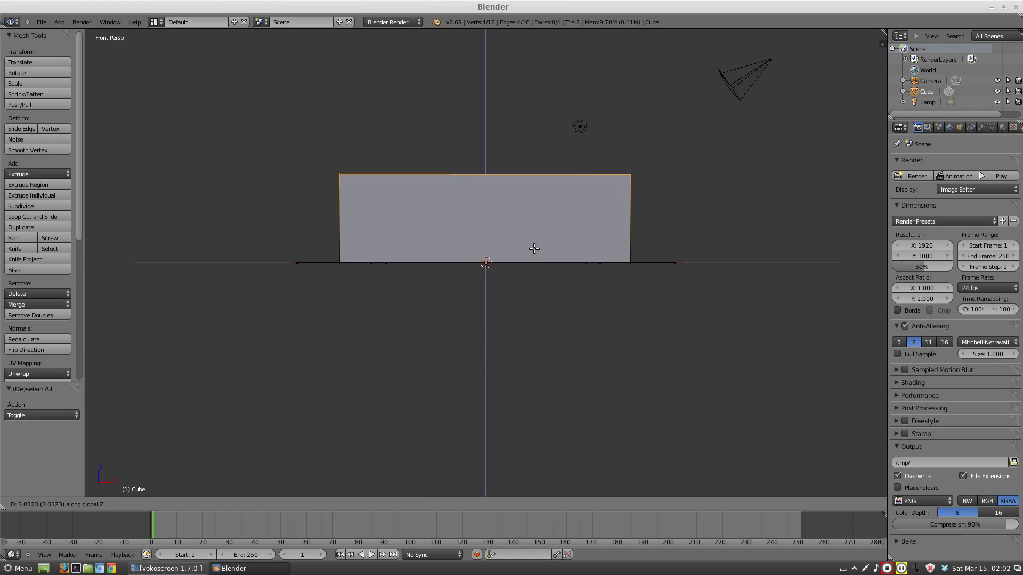
left_click(533, 246)
middle_click_drag(708, 231, 668, 284)
middle_click_drag(288, 323, 287, 335)
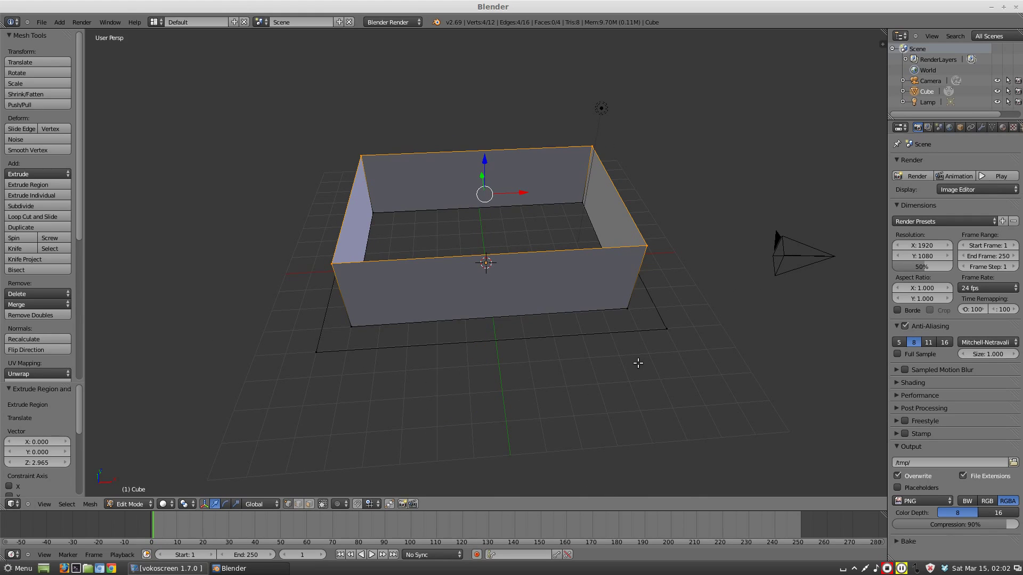
key("KP_7")
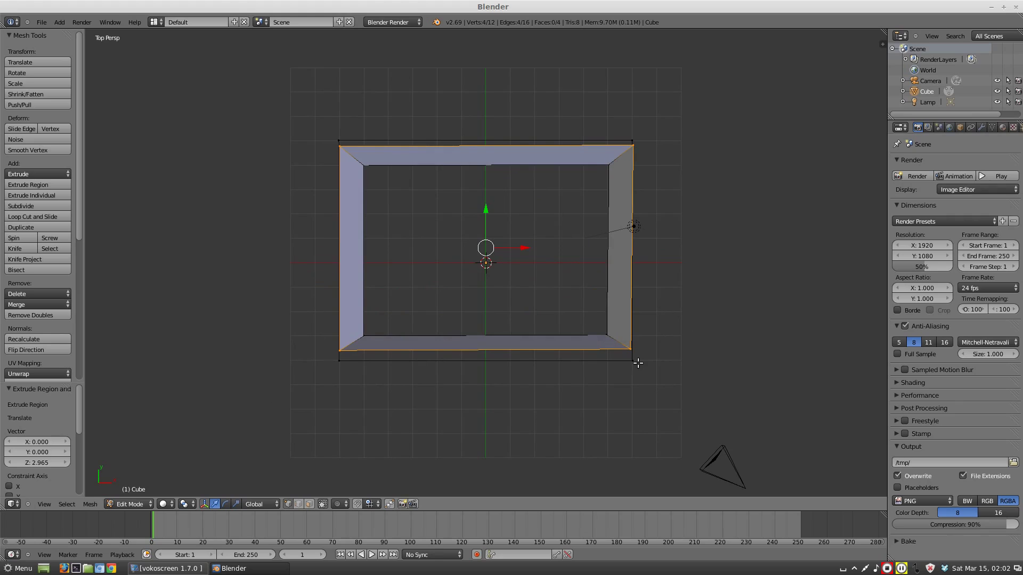
Step: Select the outer rectangle's four corner vertices, raise them along the Z axis by about 2.84 units, and deselect them
key("KP_5")
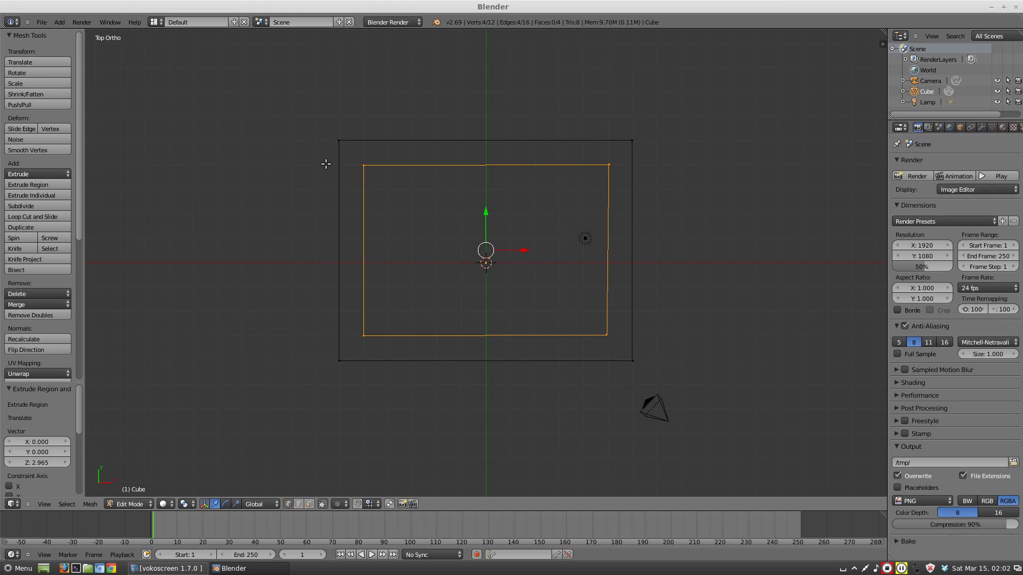
right_click(338, 141)
right_click(633, 141, "shift")
right_click(633, 360, "shift")
right_click(339, 361, "shift")
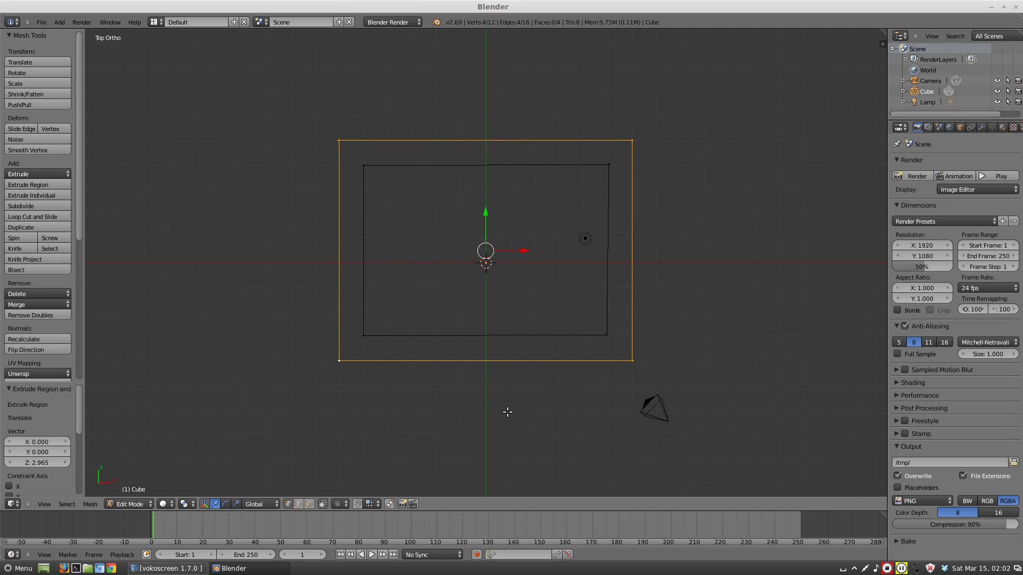
key("KP_1")
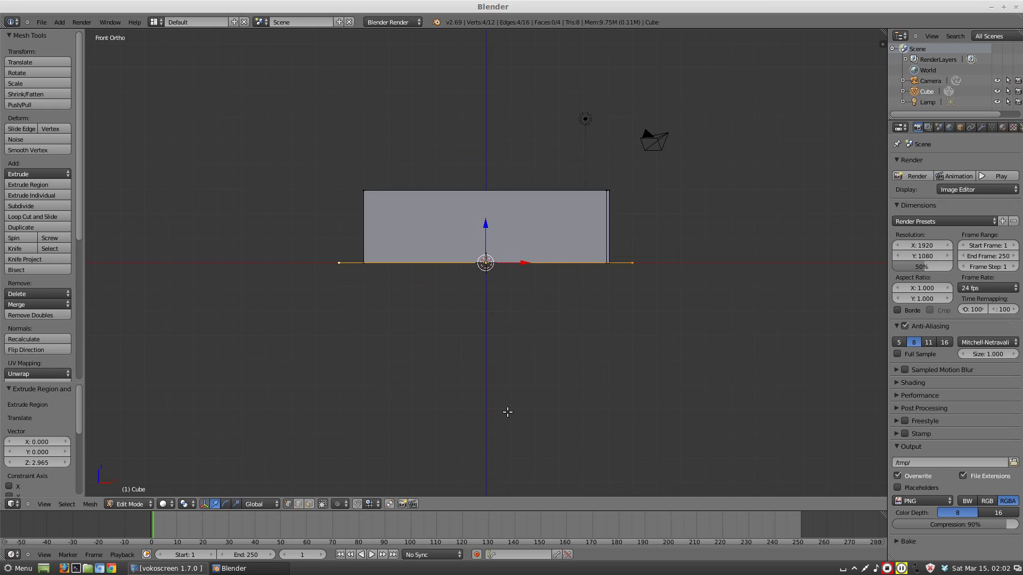
key("e")
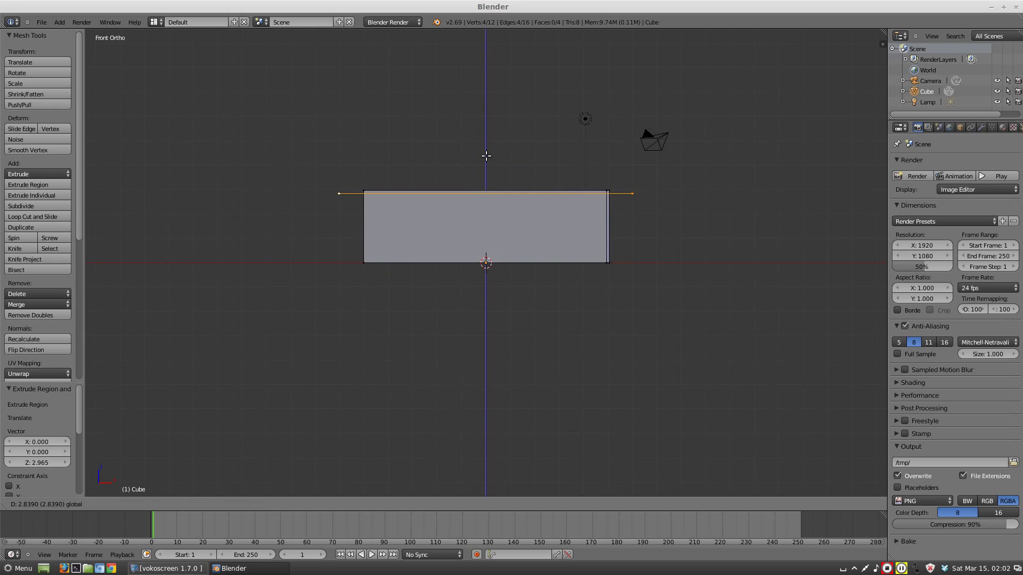
left_click(486, 155)
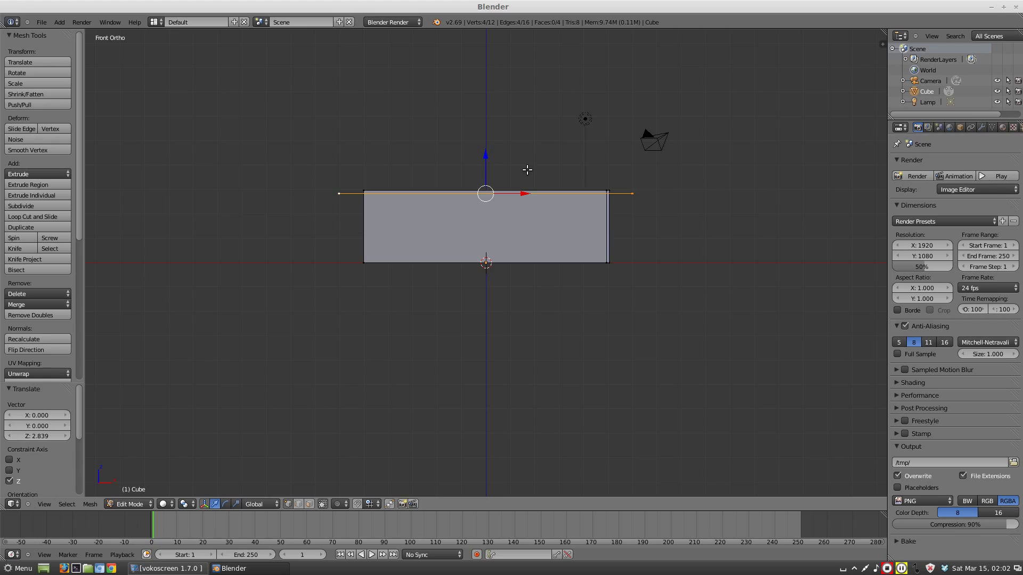
key("a")
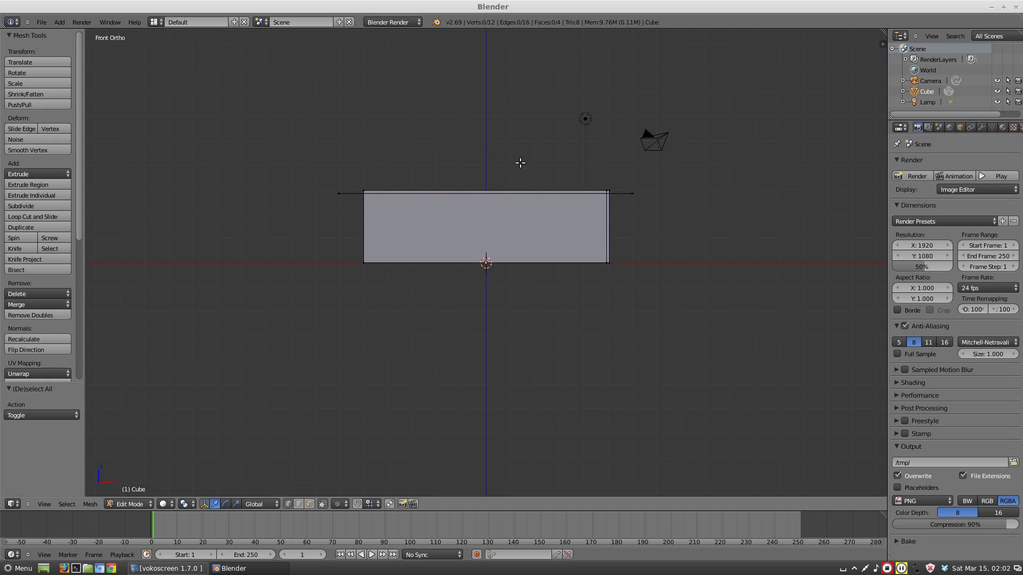
Step: Place a single roof-apex vertex about 5.6 grid units above the origin and centre it over the rectangles, shifting it about 0.11 along X
left_click(483, 125, "ctrl")
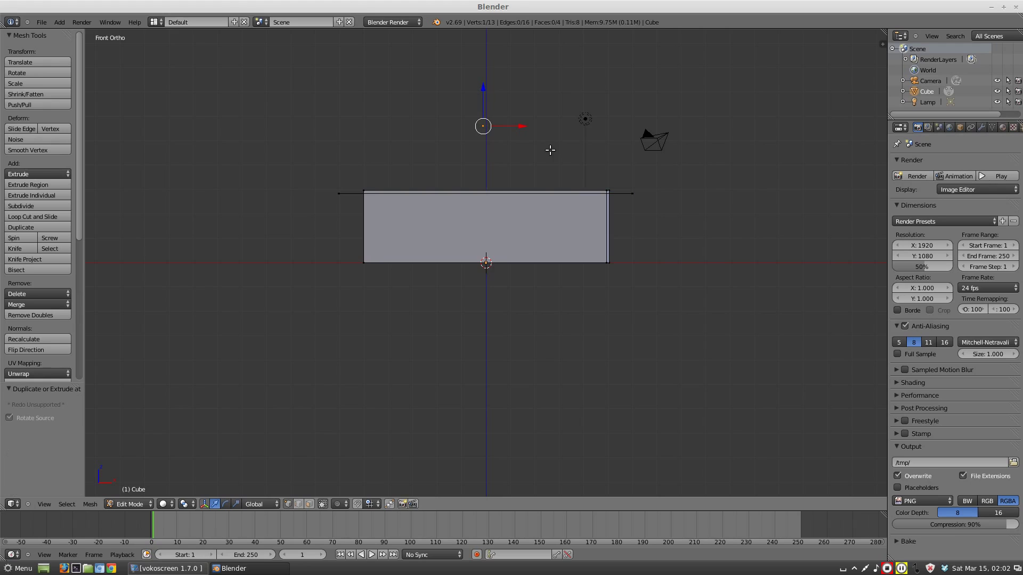
key("KP_7")
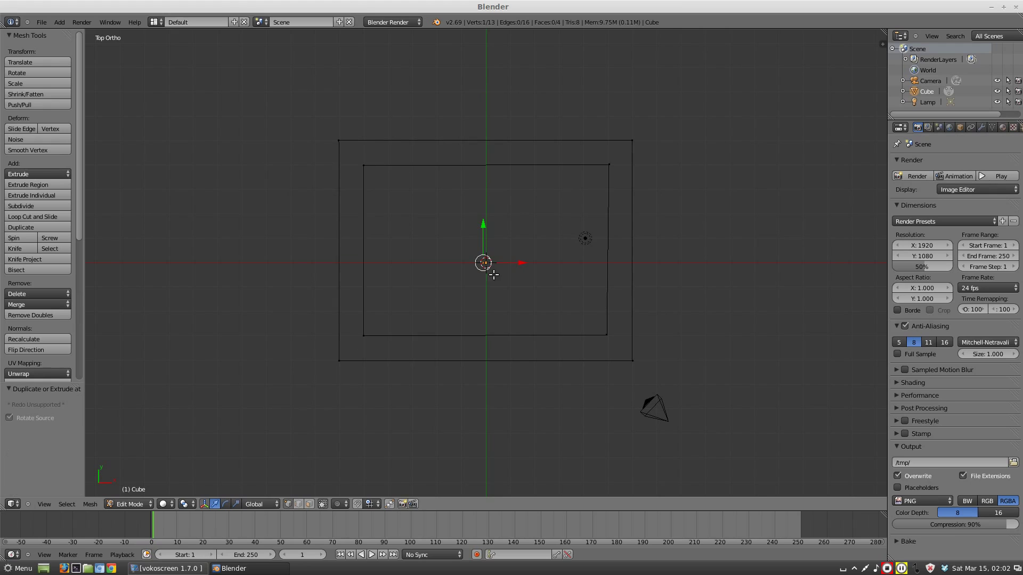
left_click_drag(484, 229, 483, 219)
left_click_drag(521, 249, 522, 396)
Step: Connect the apex vertex with edges to two adjacent corners of the raised outer rectangle
middle_click_drag(564, 405, 513, 308)
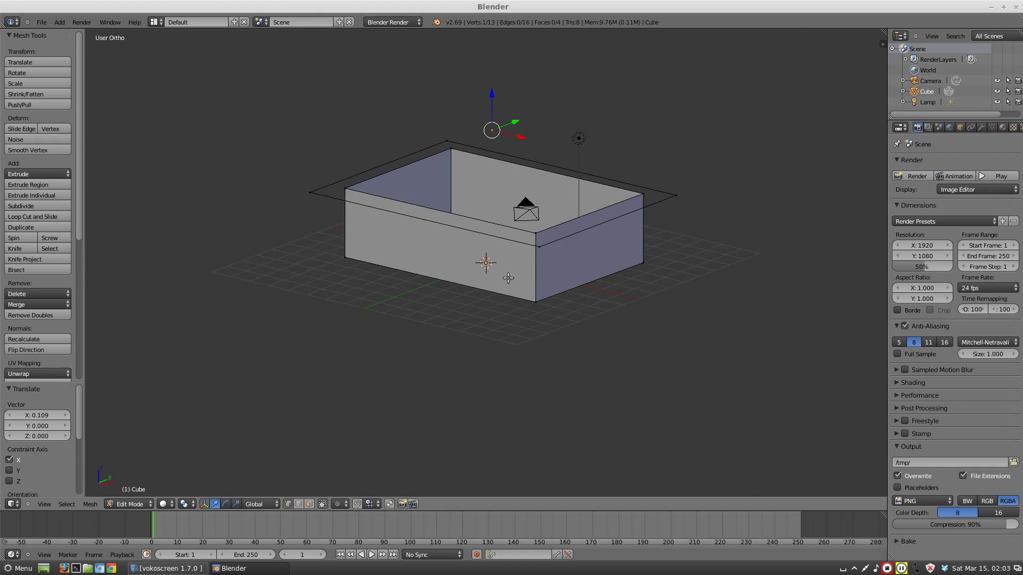
middle_click_drag(501, 321, 603, 334)
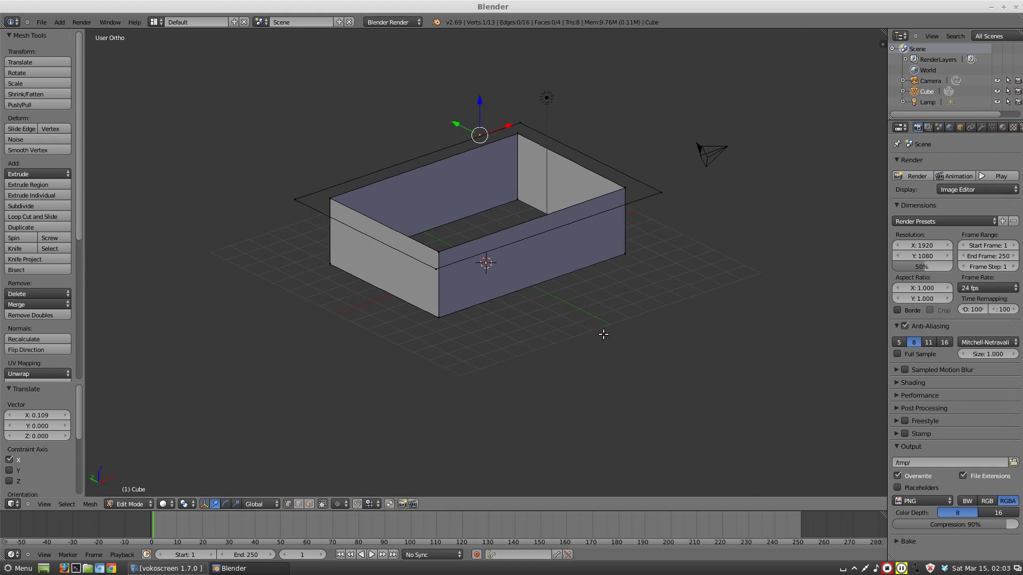
right_click(434, 270, "shift")
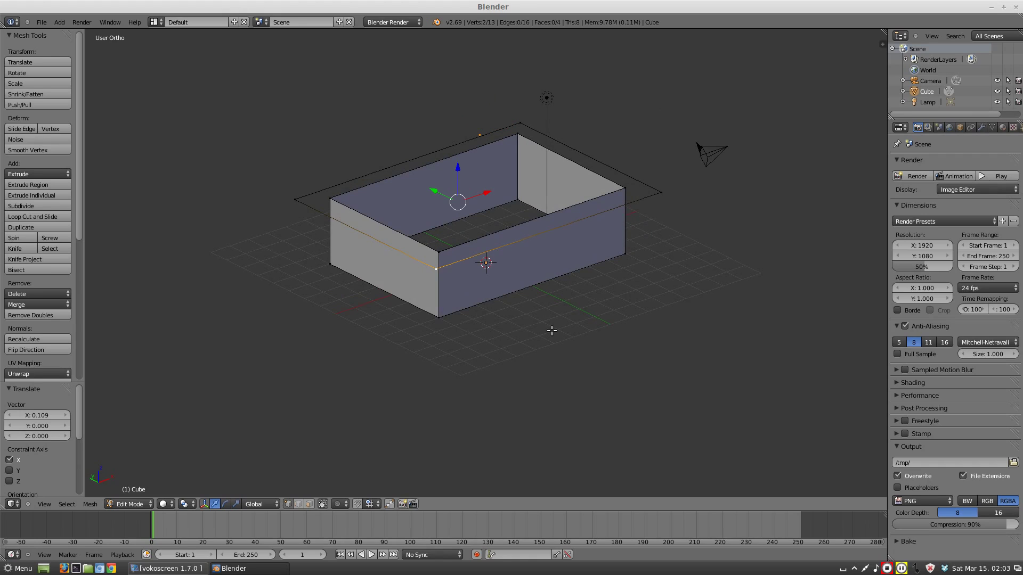
key("f")
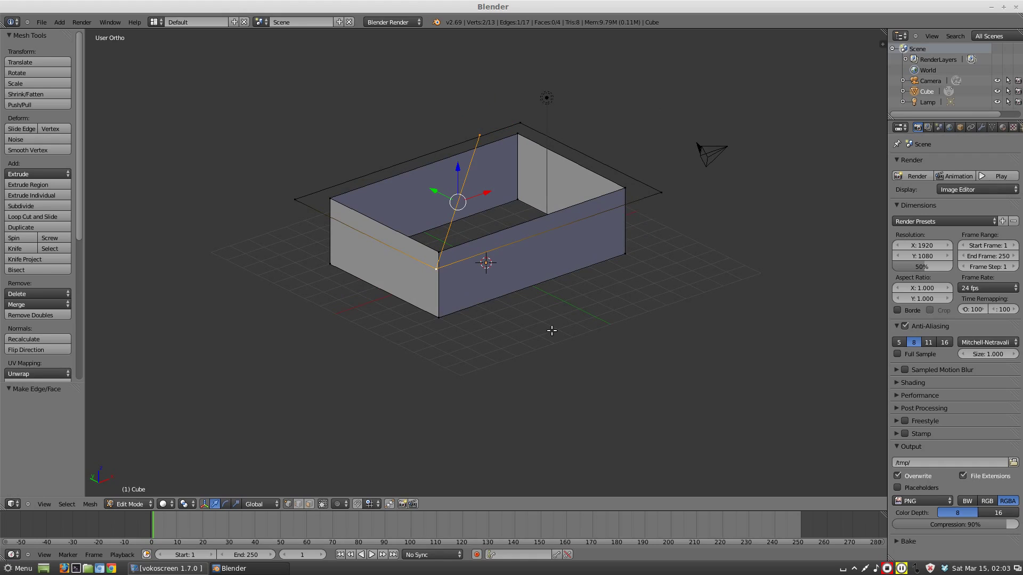
middle_click_drag(603, 311, 488, 312)
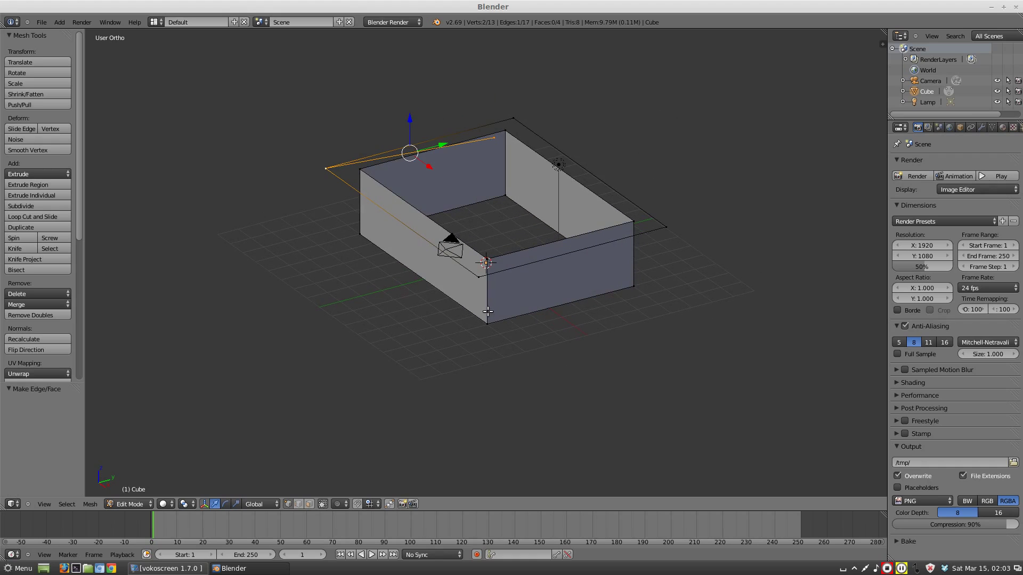
right_click(493, 138)
right_click(478, 277, "shift")
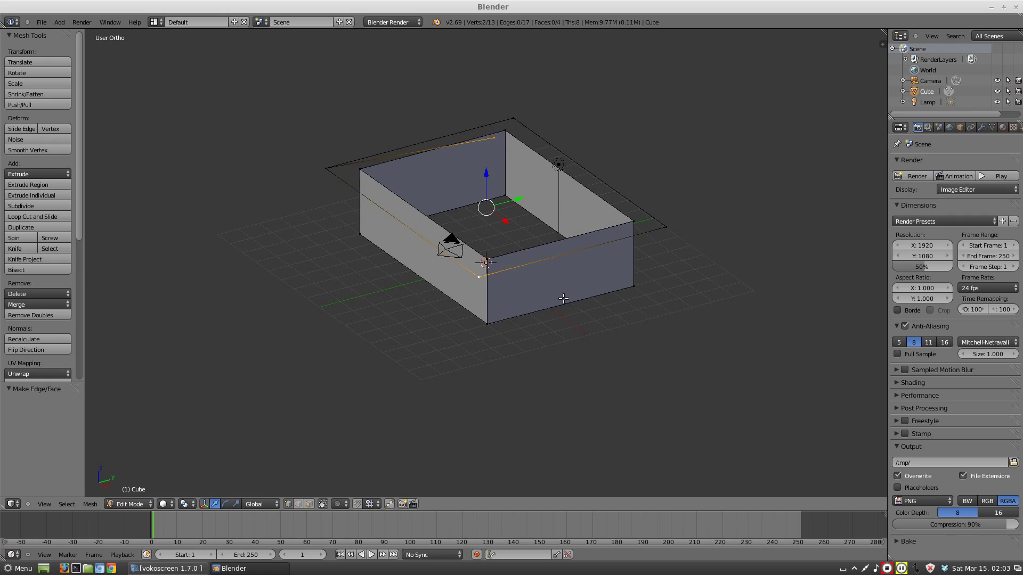
key("f")
Step: Connect the apex vertex with edges to the two remaining corners of the raised outer rectangle
middle_click_drag(671, 280, 589, 293)
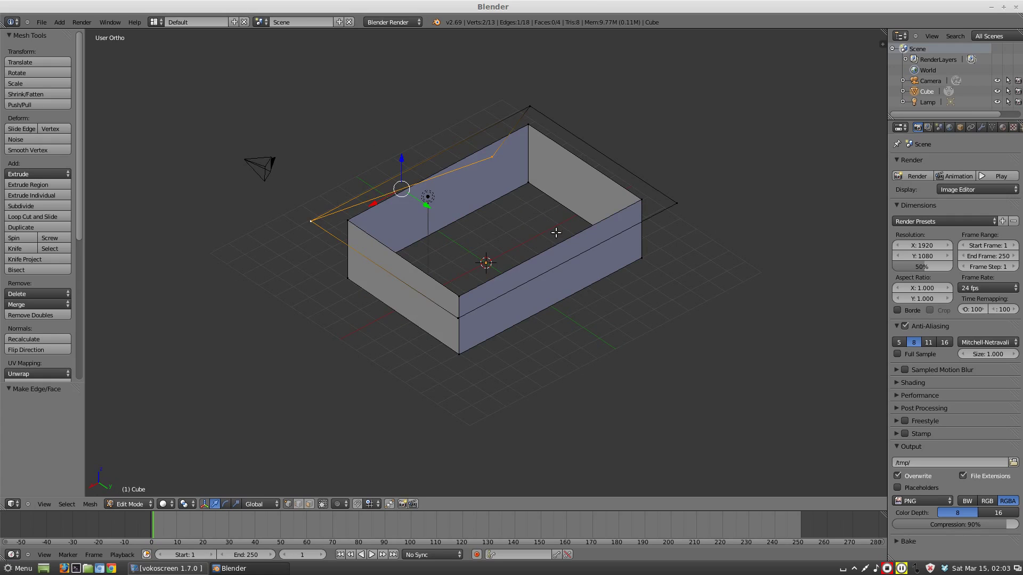
right_click(492, 157)
right_click(458, 318, "shift")
key("f")
middle_click_drag(617, 313, 598, 318)
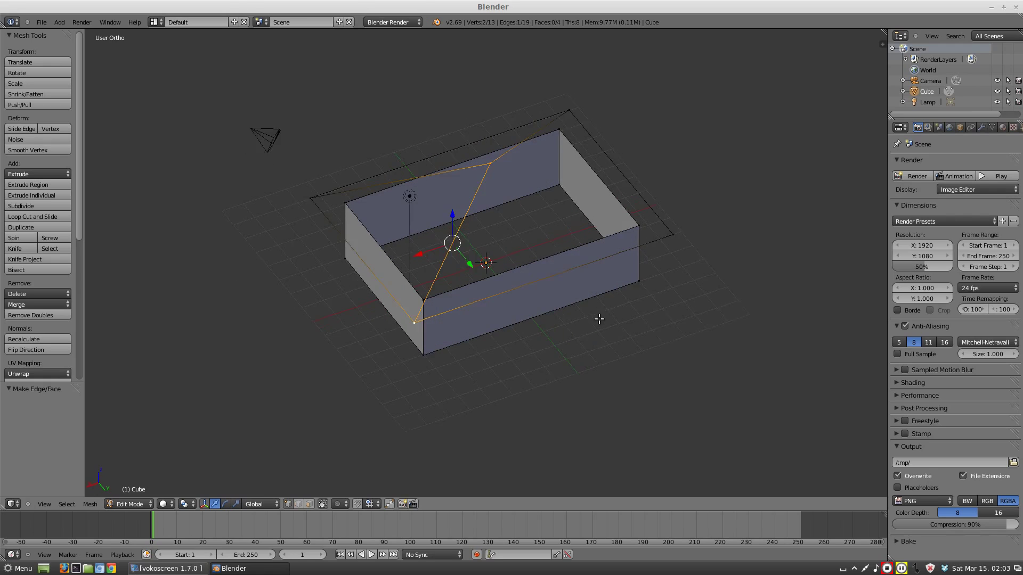
right_click(491, 167)
right_click(672, 241, "shift")
key("f")
Step: Select the apex and three consecutive outer corners and fill two adjacent roof sides with faces
middle_click_drag(718, 309, 753, 283)
middle_click_drag(517, 312, 491, 311)
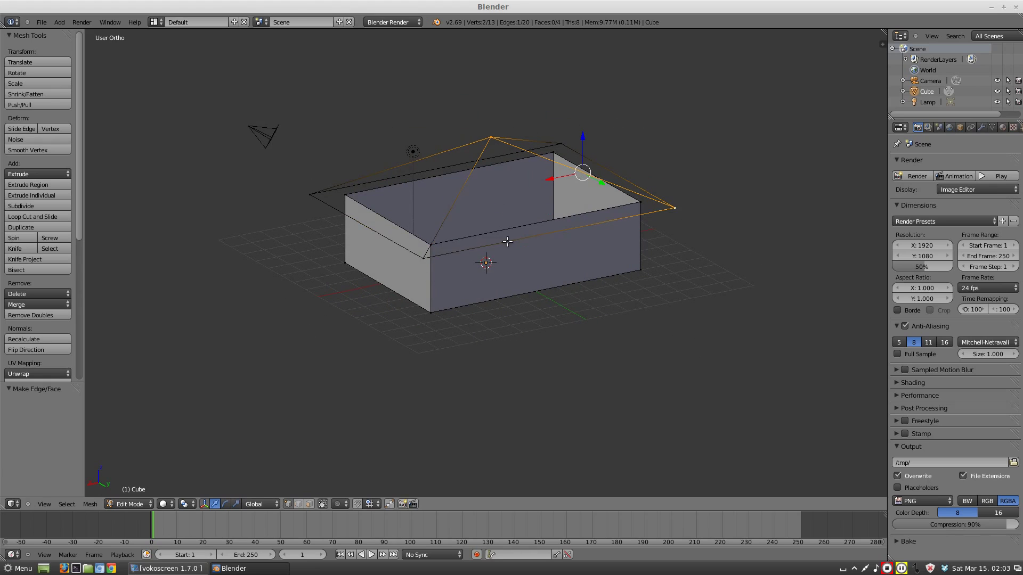
right_click(423, 258, "shift")
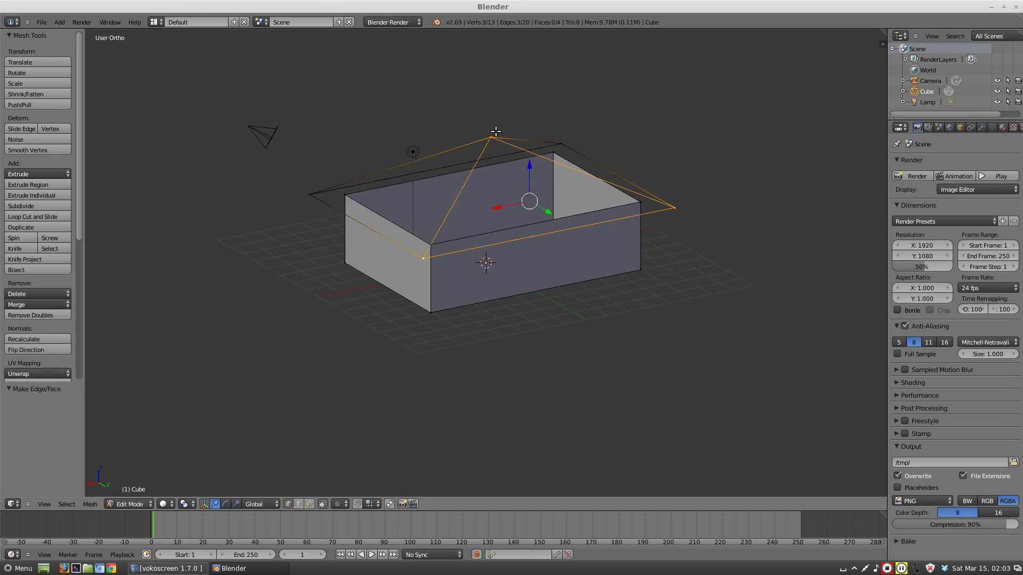
middle_click_drag(713, 278, 618, 300)
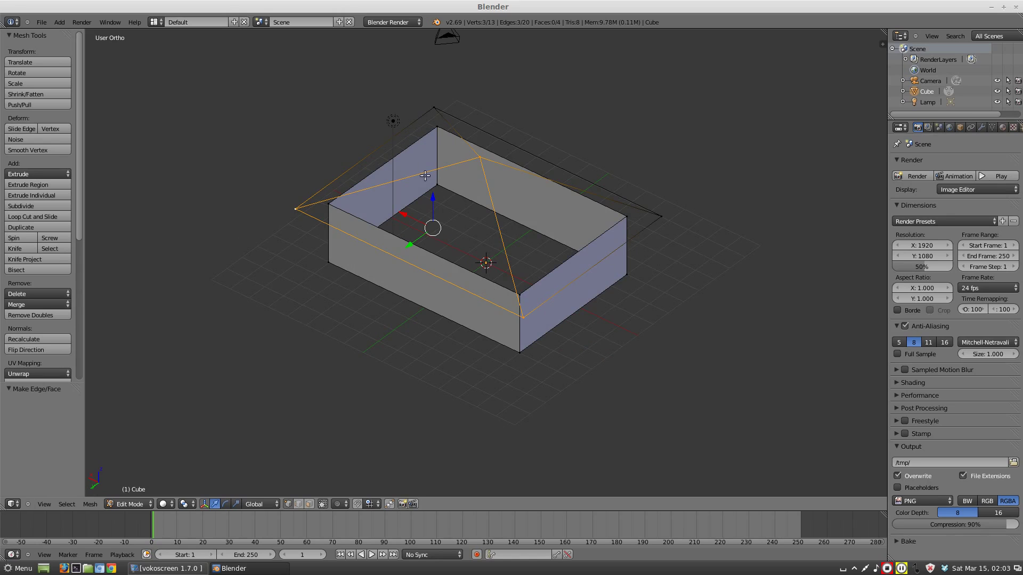
right_click(435, 107, "shift")
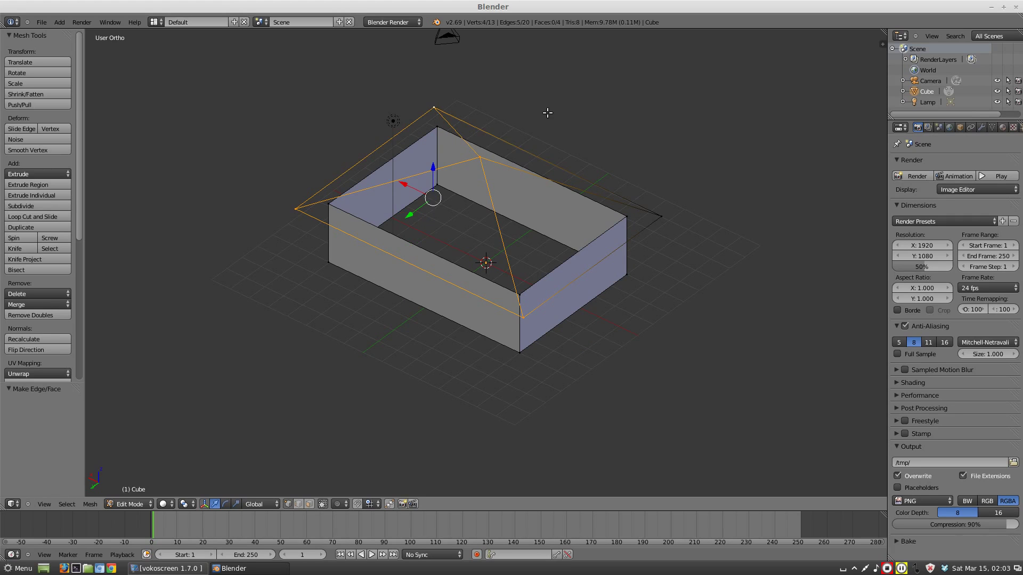
key("f")
Step: Fill the two remaining open roof sides with triangular faces between the apex and each pair of outer corners
middle_click_drag(535, 296, 404, 241)
right_click(478, 168)
right_click(407, 231, "shift")
right_click(601, 227, "shift")
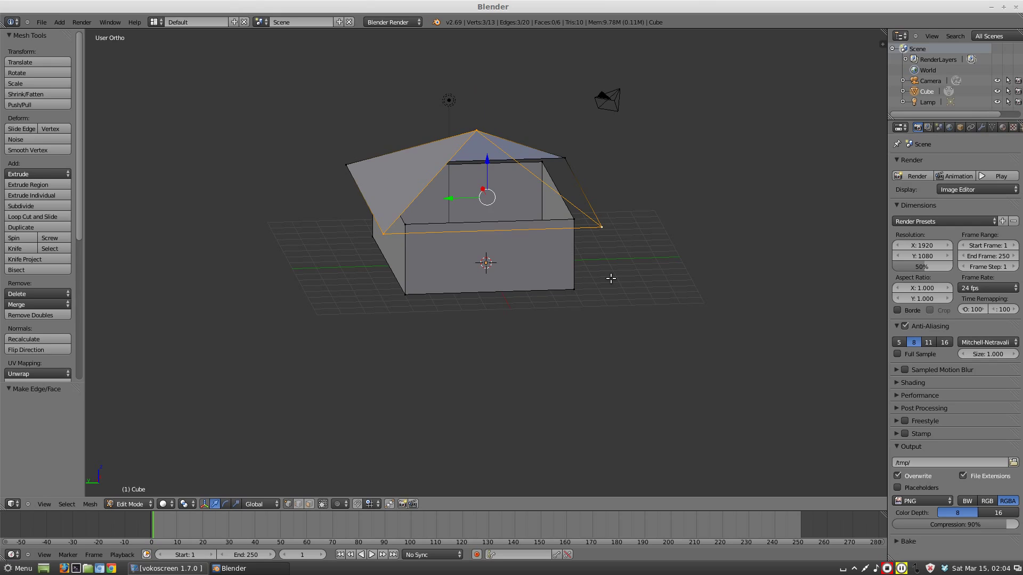
key("f")
middle_click_drag(678, 246, 554, 273)
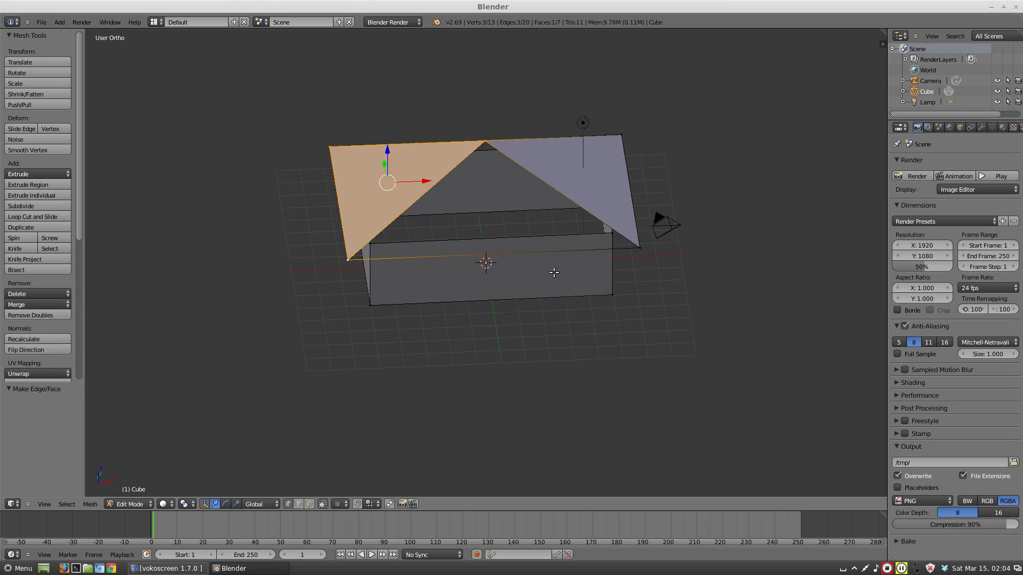
right_click(486, 141)
right_click(347, 259, "shift")
right_click(638, 246, "shift")
key("f")
Step: Switch the house mesh back to Object Mode and deselect it
middle_click_drag(662, 292, 705, 262)
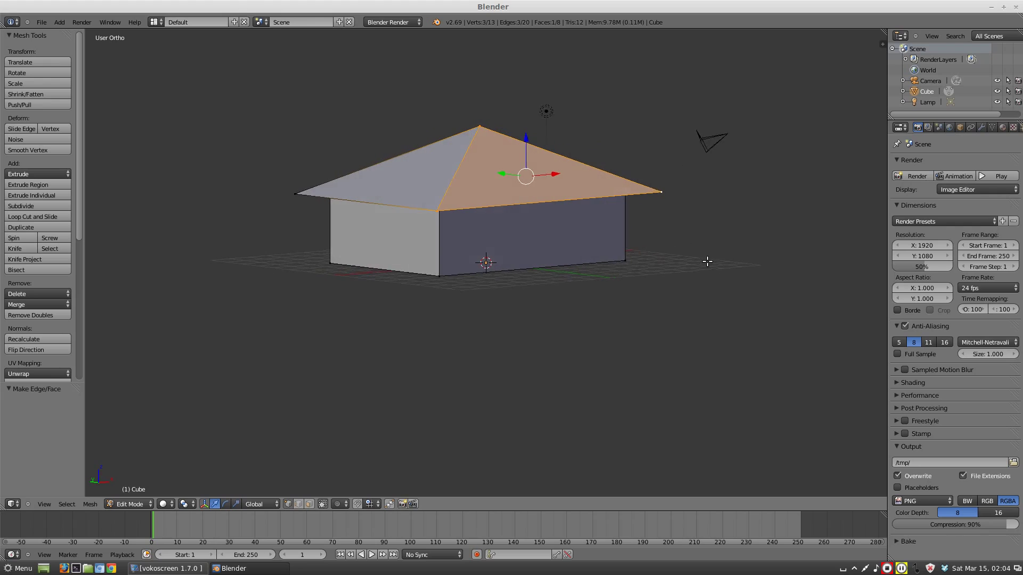
left_click(127, 504)
left_click(142, 490)
middle_click_drag(421, 324, 624, 344)
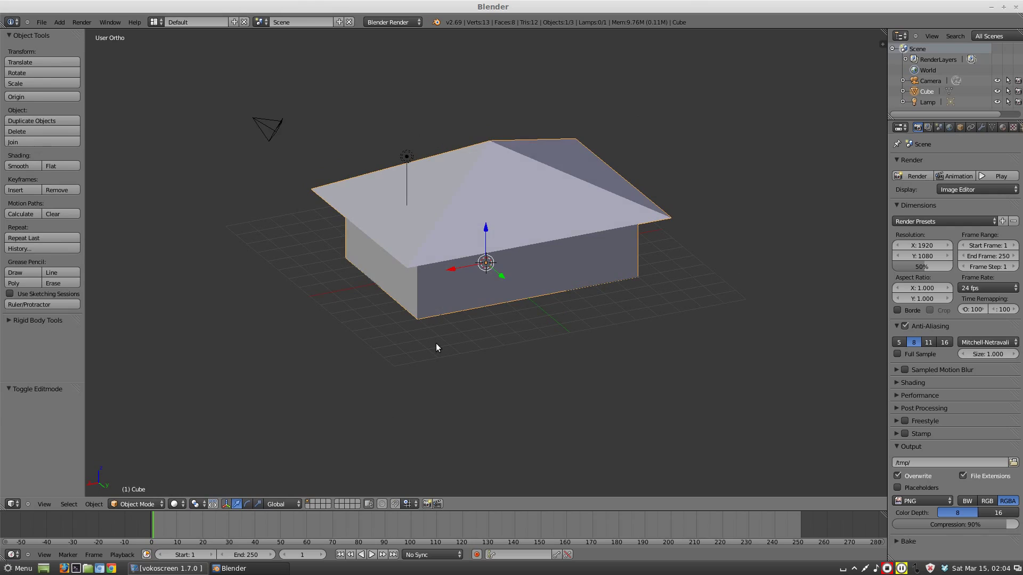
key("a")
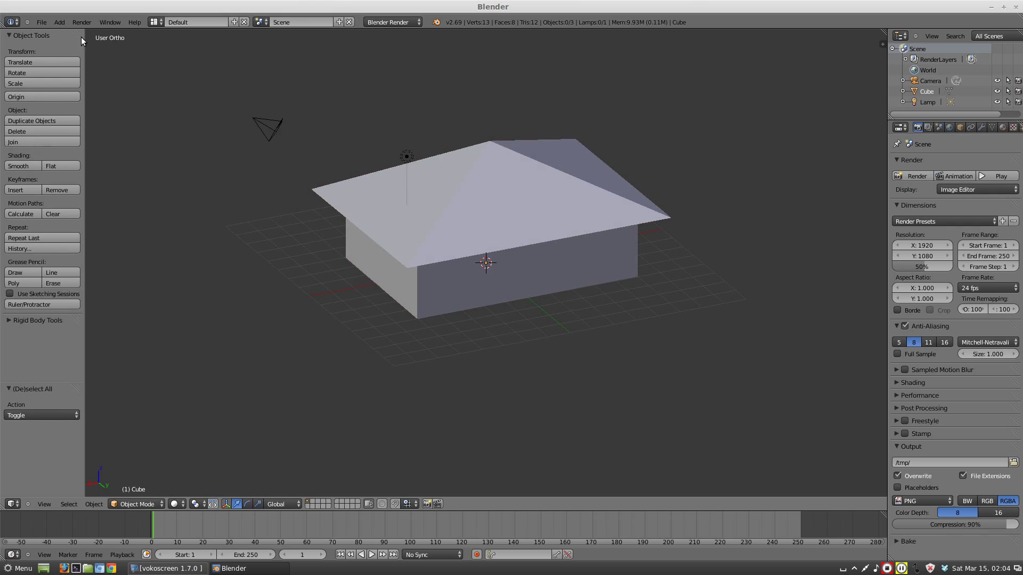
Step: Add a plane mesh at the origin and show the scene from the top in Wireframe shading
left_click(60, 22)
mouse_move(70, 37)
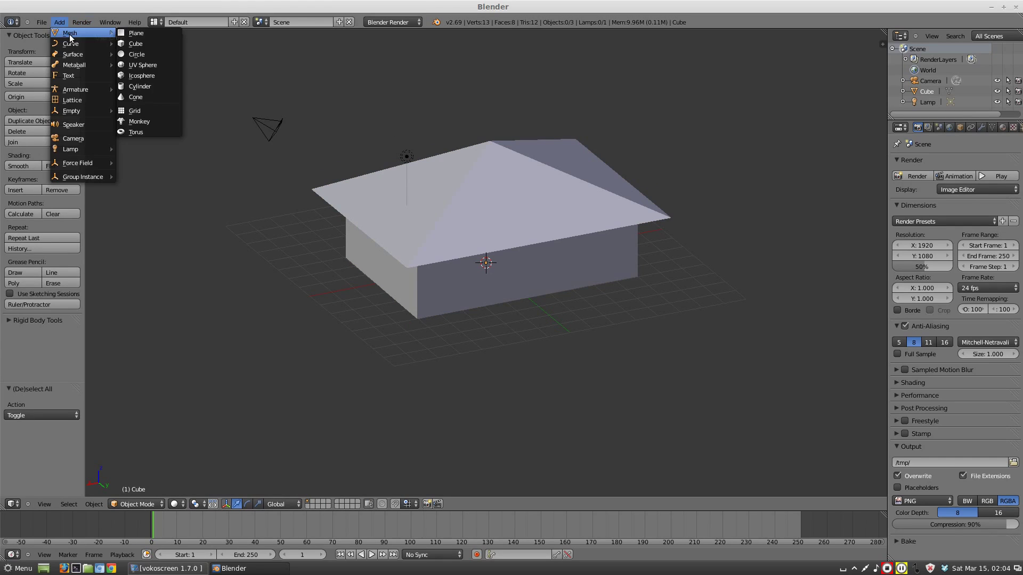
left_click(136, 33)
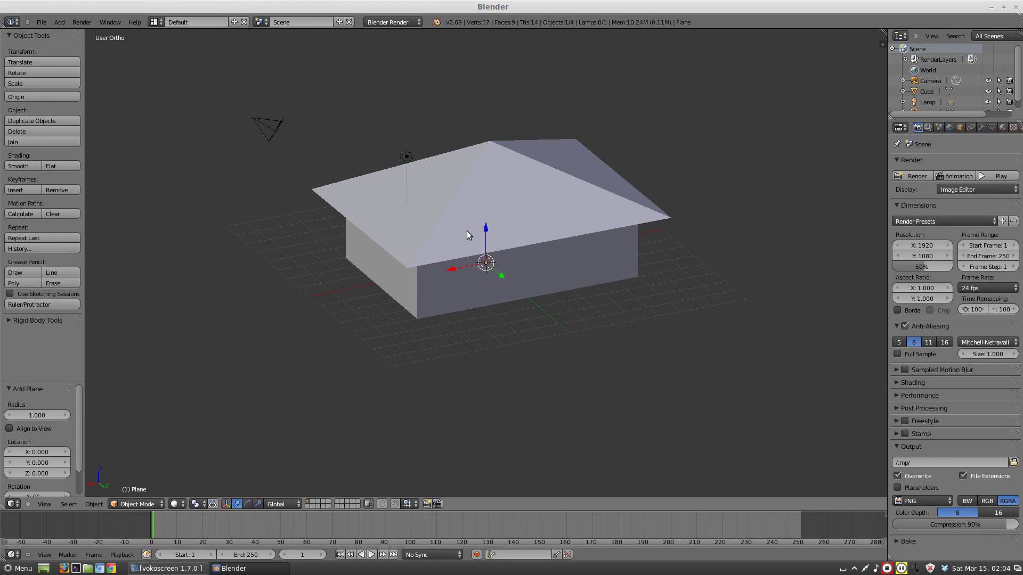
key("KP_7")
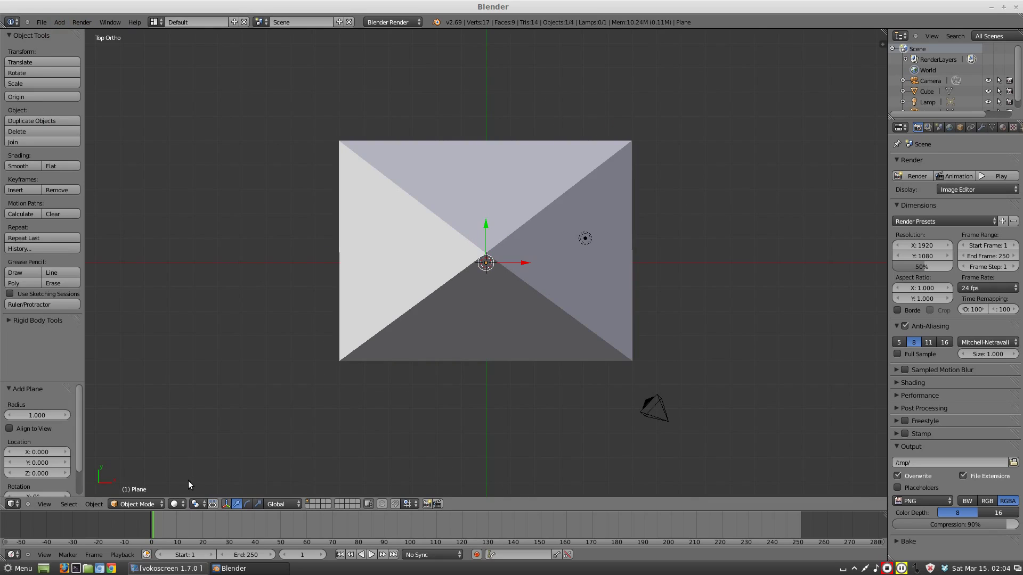
left_click(177, 503)
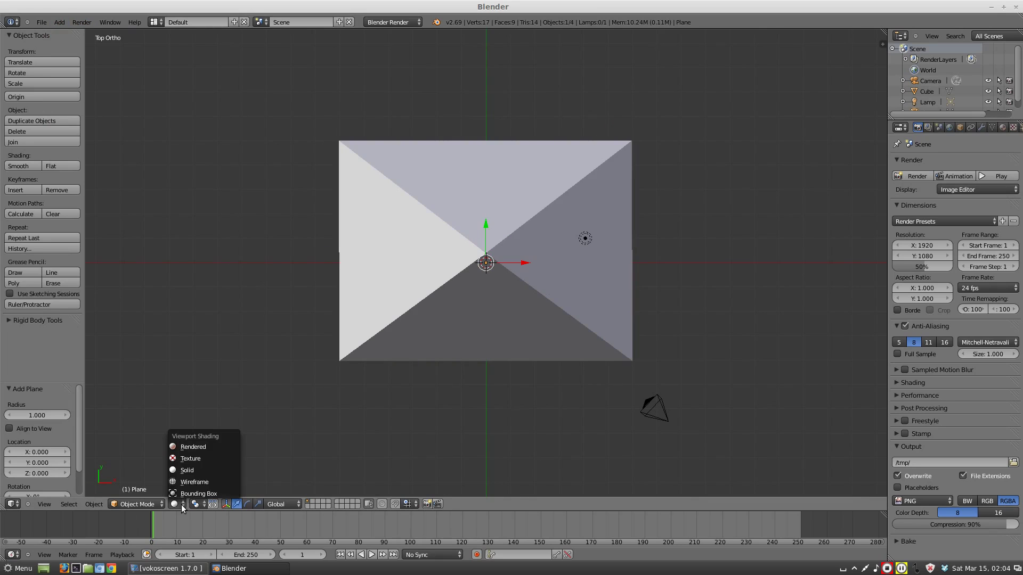
left_click(194, 482)
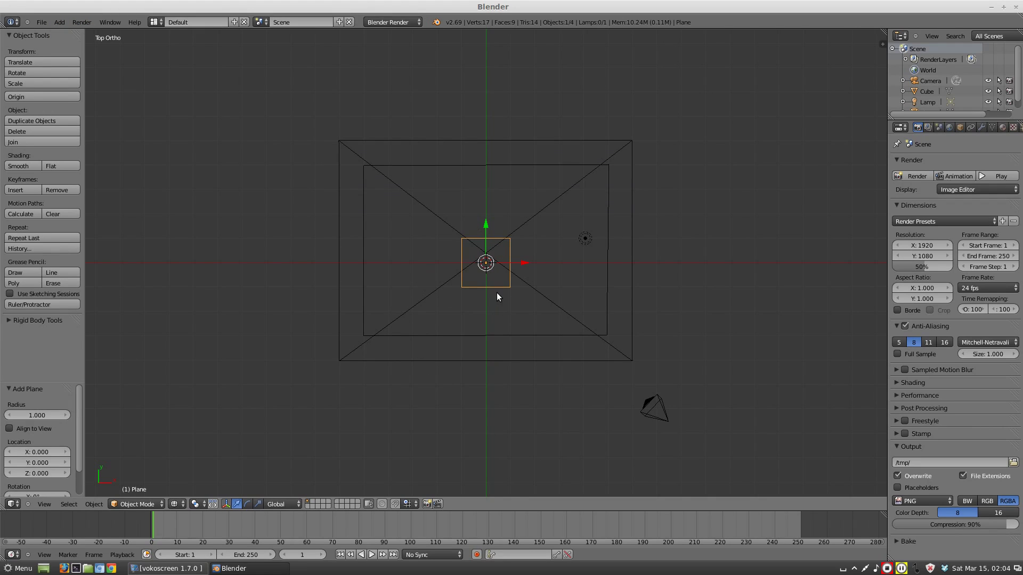
Step: Scale the new plane uniformly by about 21.83 to form the ground around the house
scroll(571, 342, "down", 6)
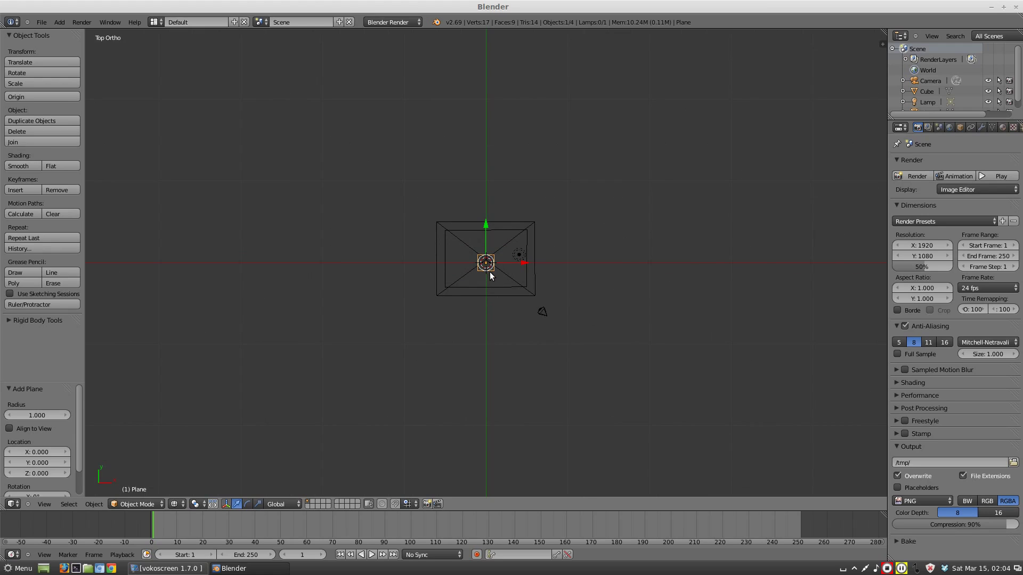
key("s")
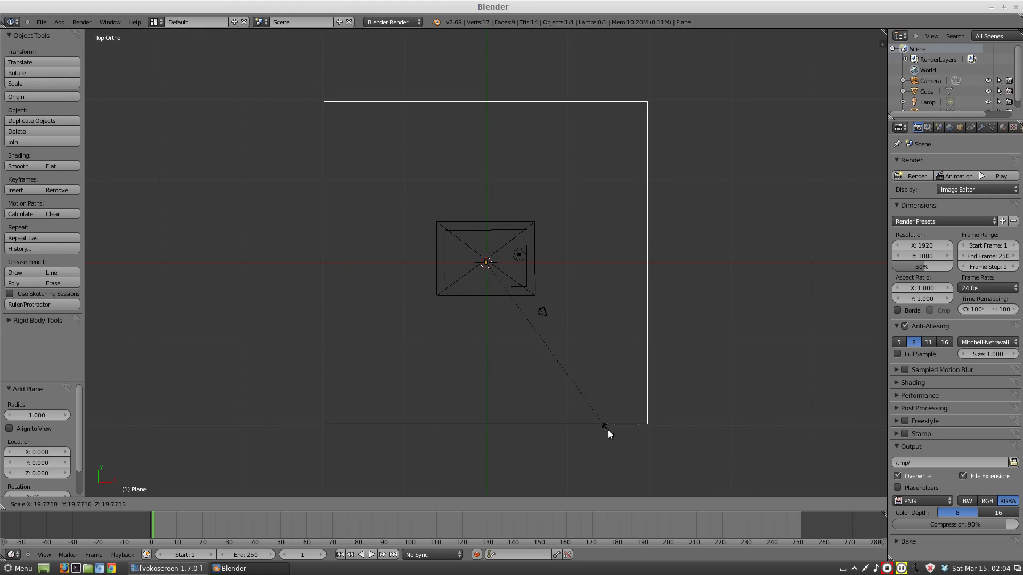
left_click(634, 428)
Step: Return the viewport shading to Solid and widen the area holding the outliner and render properties
middle_click_drag(685, 393, 411, 391)
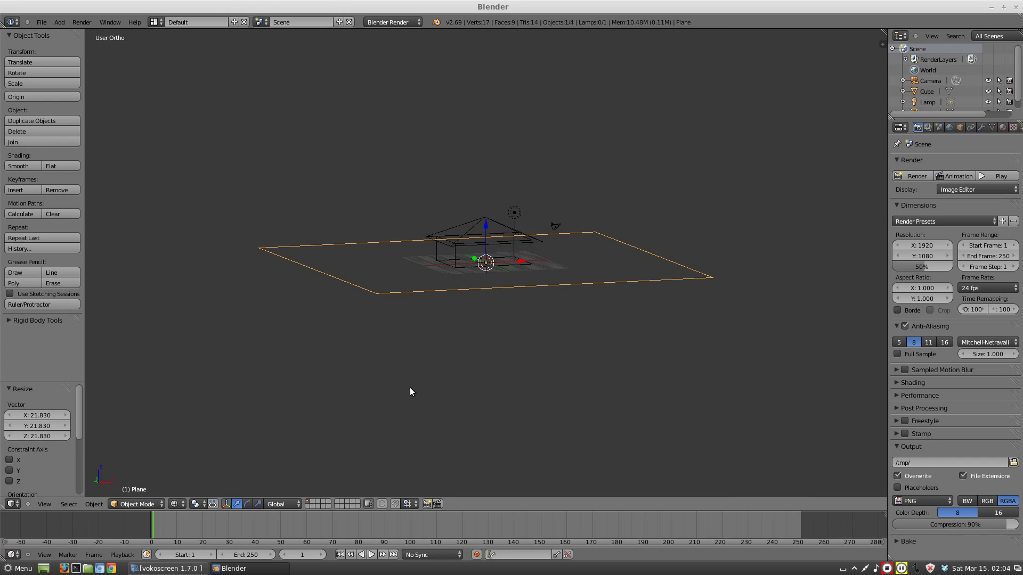
left_click(180, 504)
left_click(189, 473)
mouse_move(447, 343)
middle_mouse_down()
mouse_move(418, 333)
mouse_move(442, 343)
middle_mouse_up()
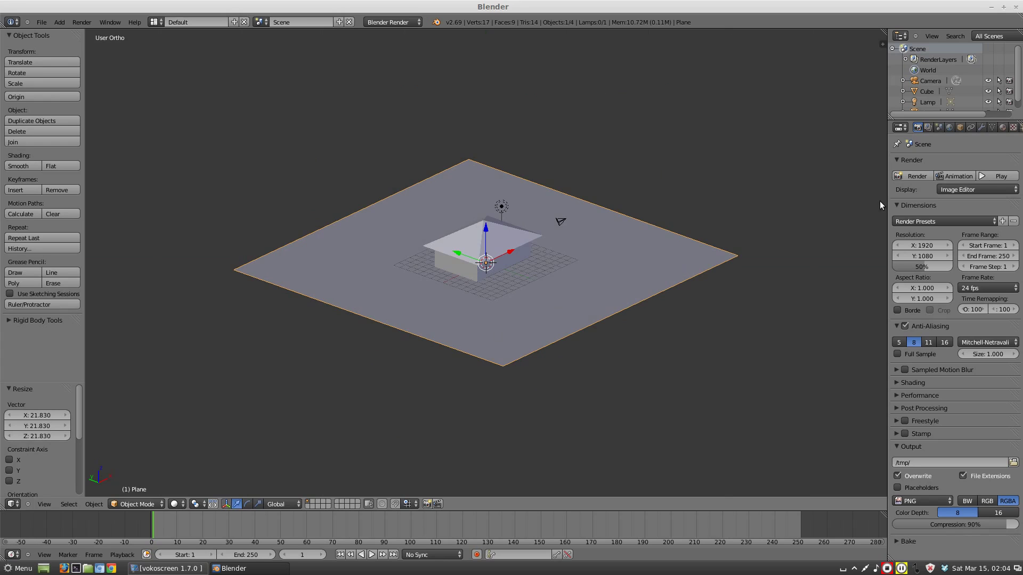
left_click_drag(887, 196, 829, 223)
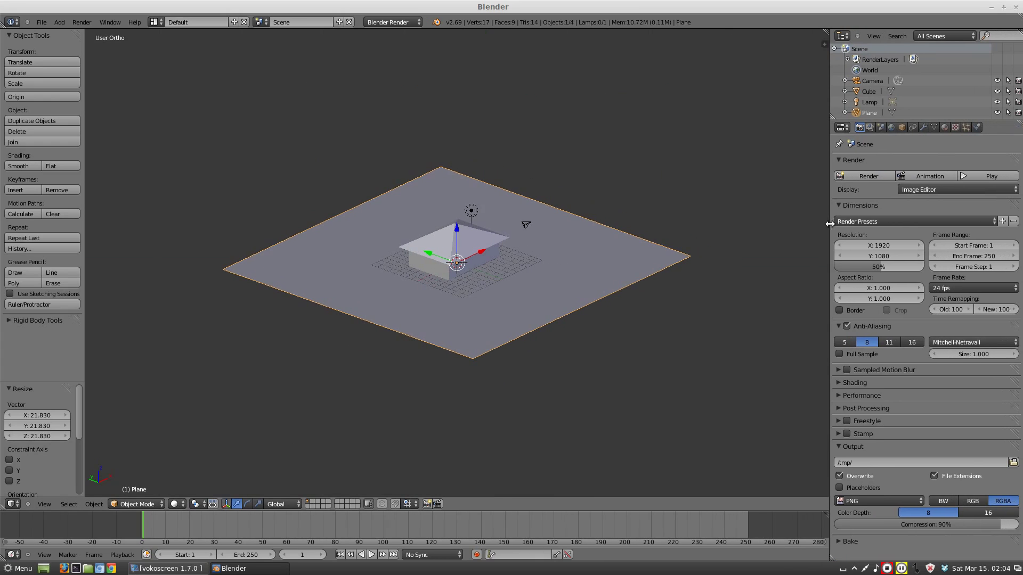
Step: Create a new material for the ground plane and set its diffuse colour to a darkened green
left_click(945, 128)
left_click(891, 201)
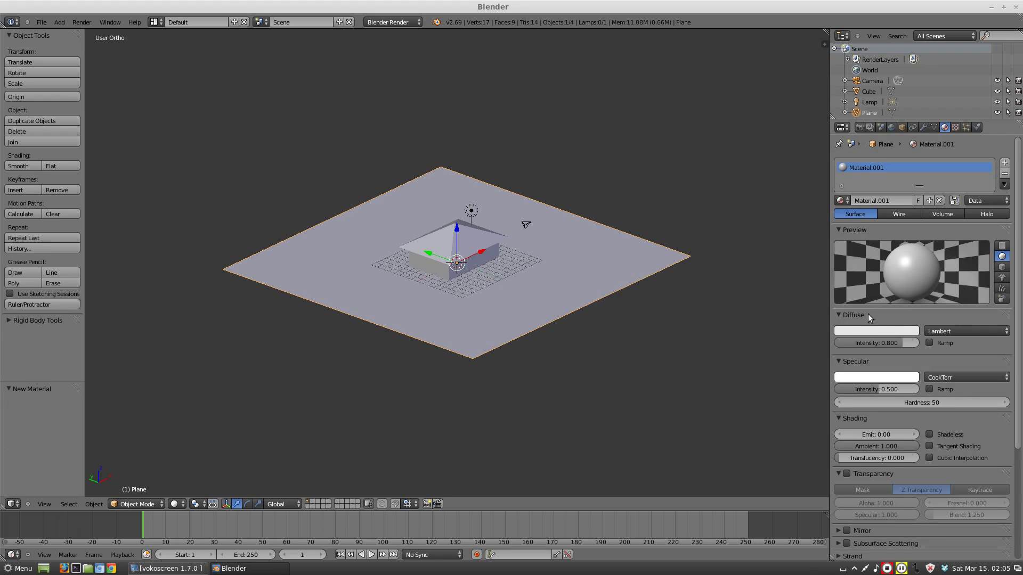
left_click(874, 330)
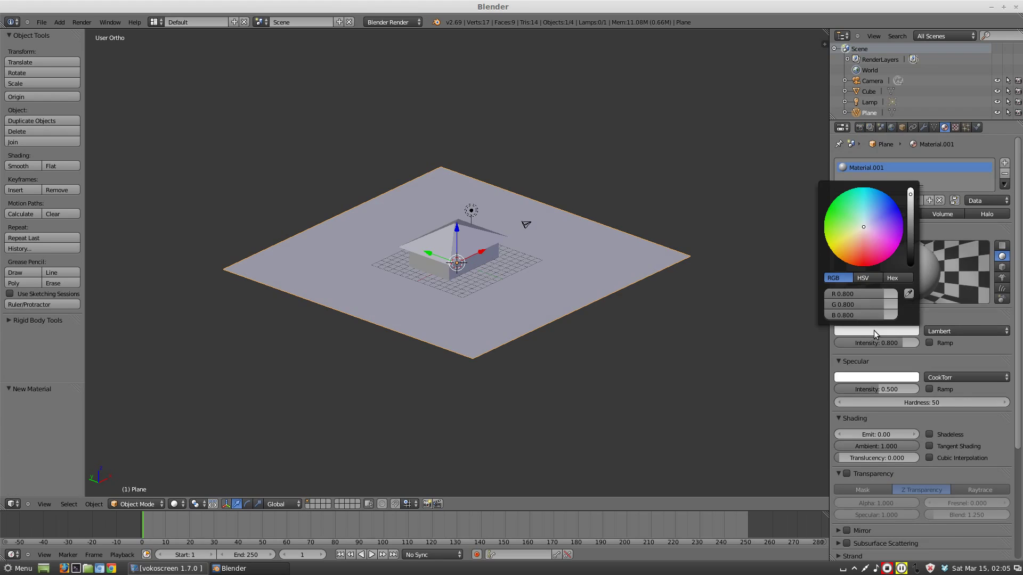
left_click(829, 214)
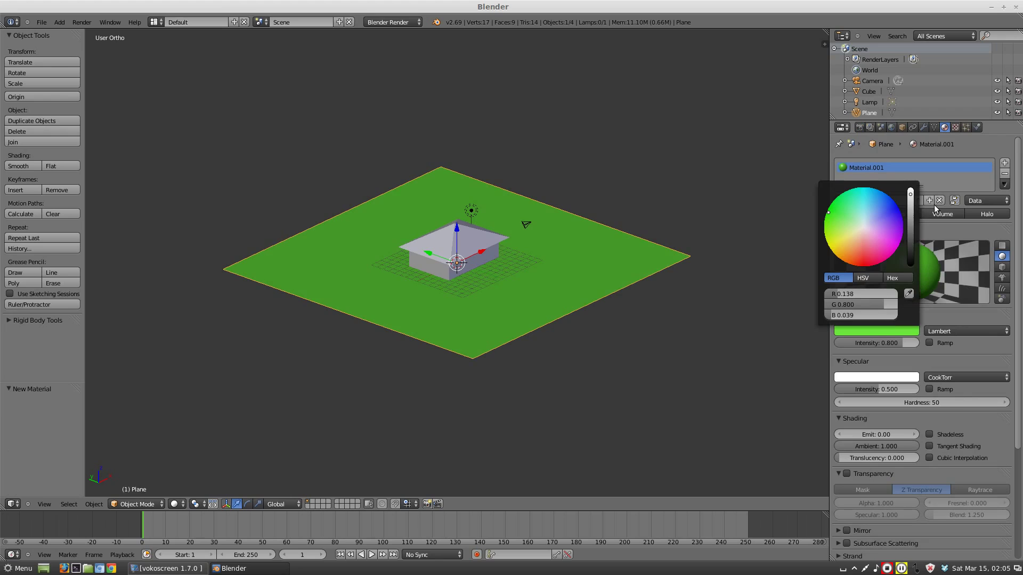
left_click_drag(910, 197, 912, 216)
Step: Set the diffuse colour of the house's material to blue, about R 0.053, G 0.027, B 0.800
mouse_move(647, 382)
middle_mouse_down()
mouse_move(611, 394)
mouse_move(638, 382)
mouse_move(645, 395)
middle_mouse_up()
right_click(427, 241)
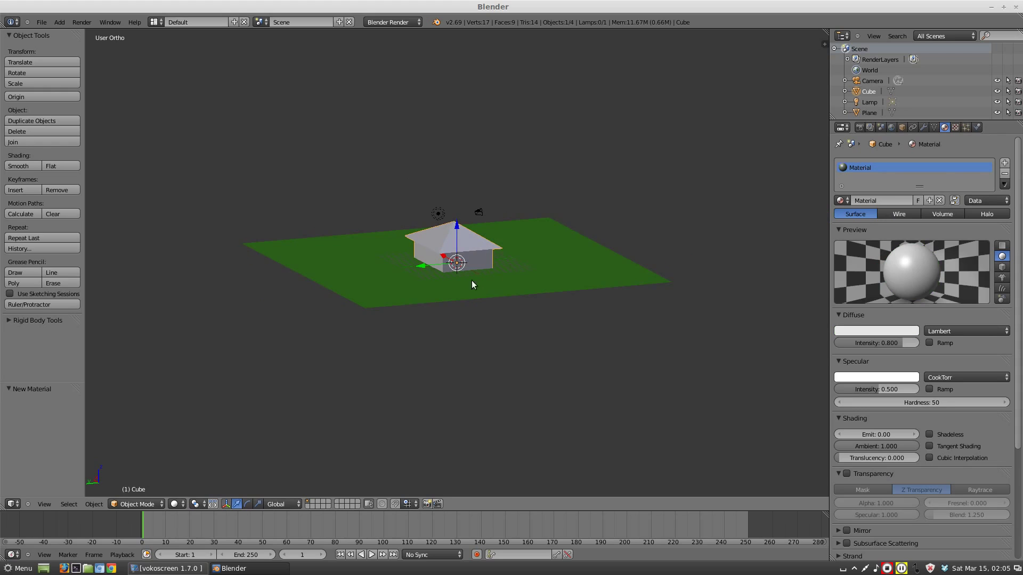
middle_click_drag(476, 350, 474, 249)
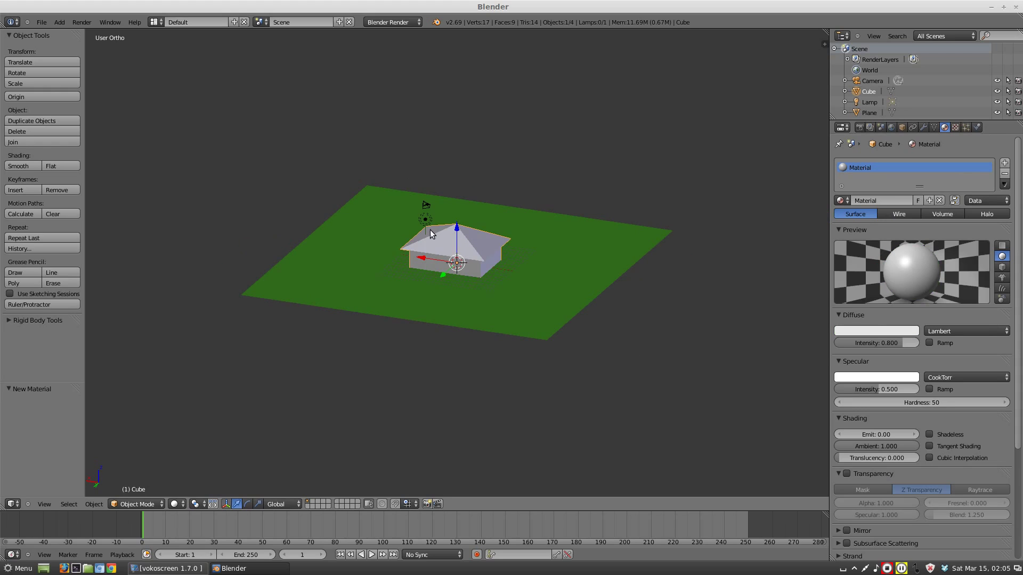
left_click(877, 330)
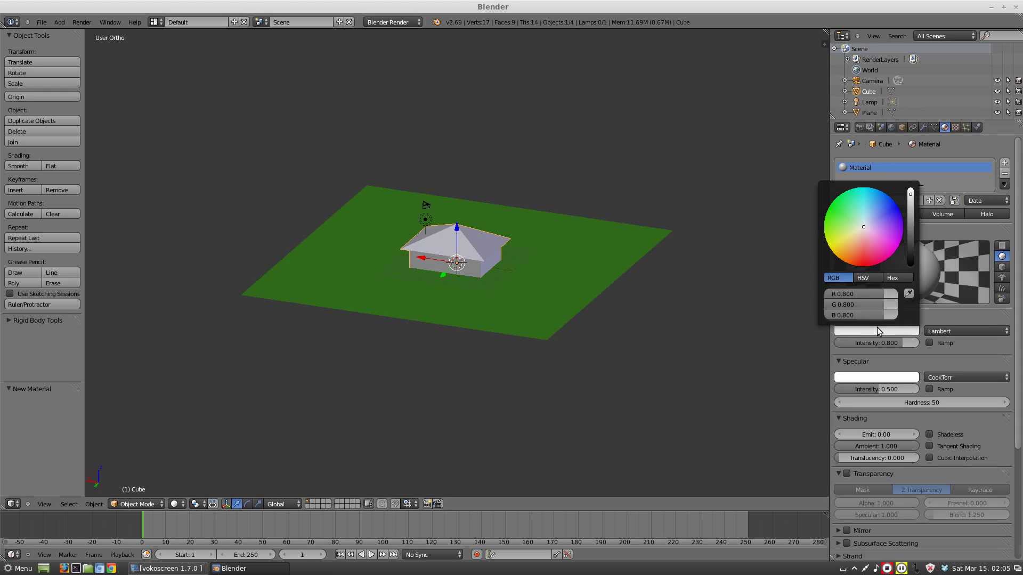
left_click(898, 212)
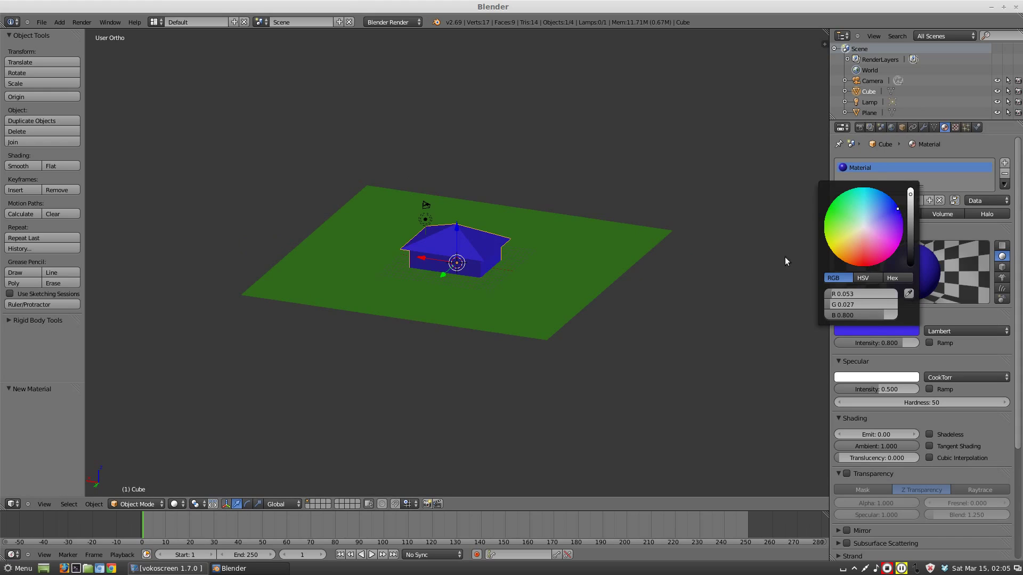
middle_click_drag(634, 359, 520, 329)
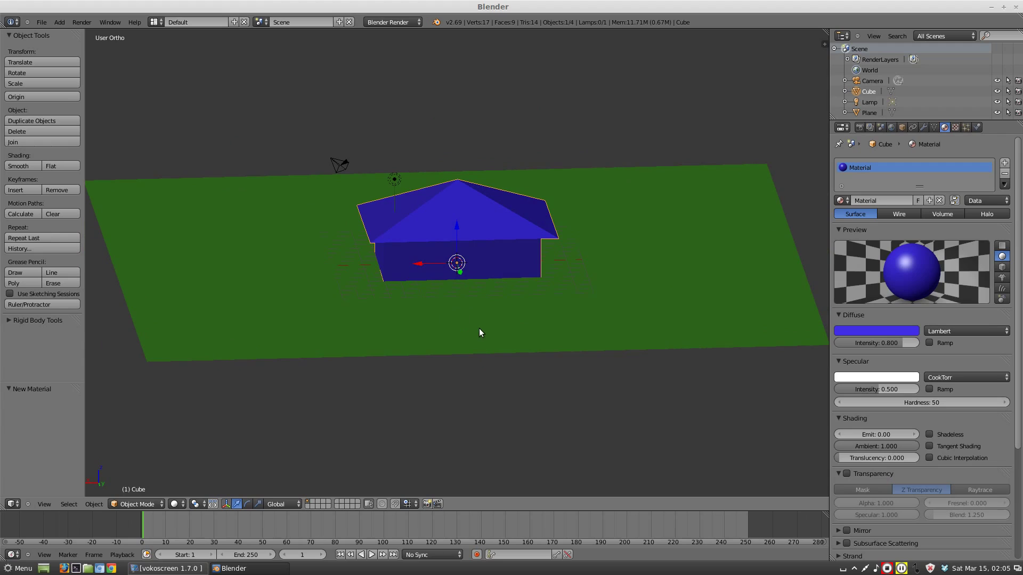
Step: Deselect everything, add a text object at the origin and show it from the top in Wireframe shading
key("a")
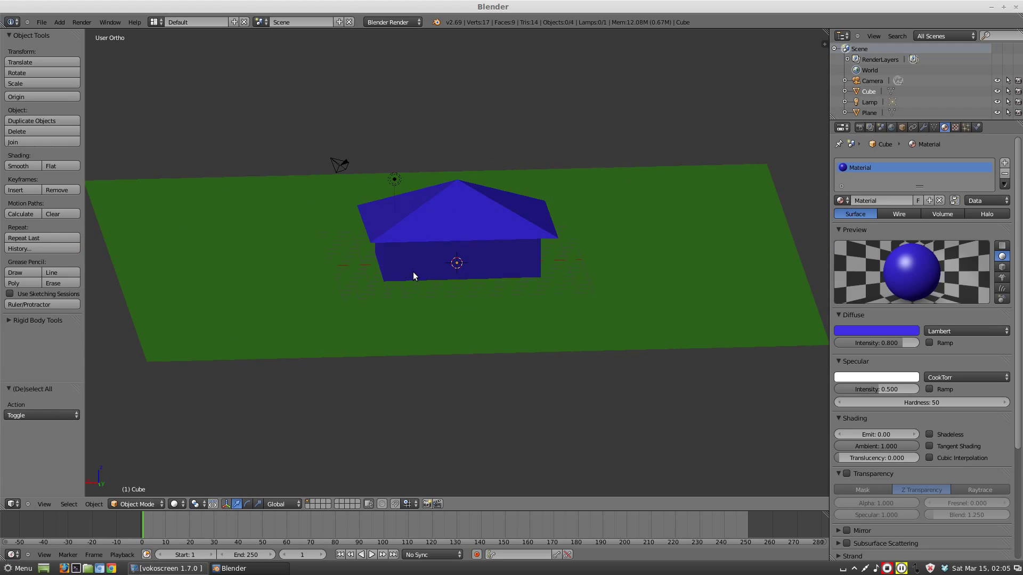
left_click(57, 26)
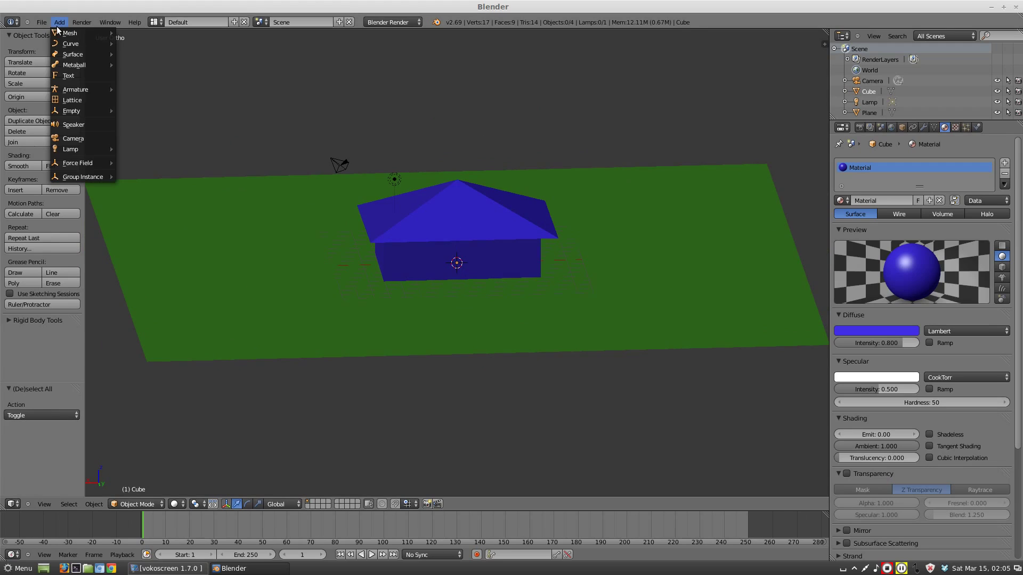
left_click(73, 75)
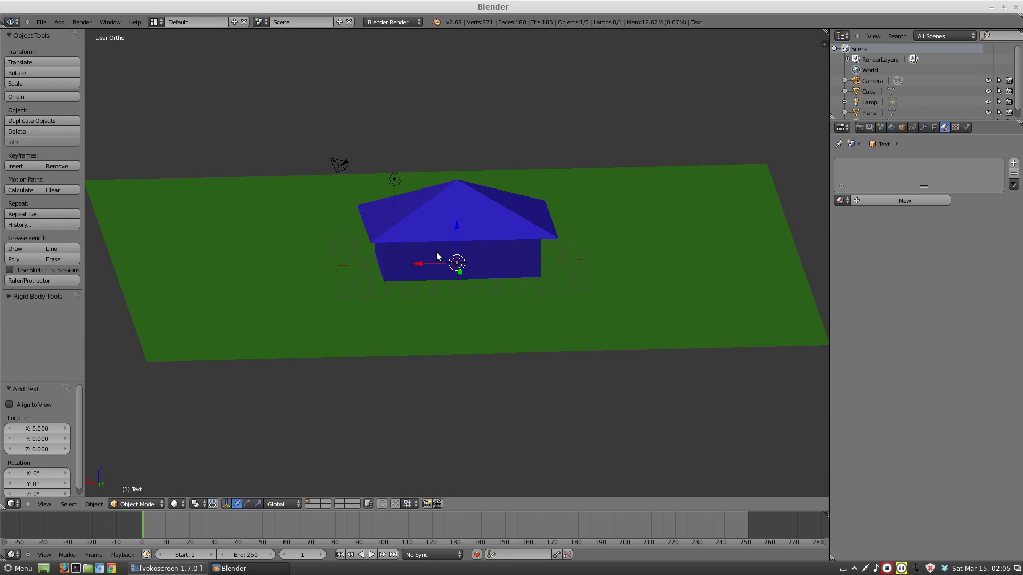
left_click(177, 505)
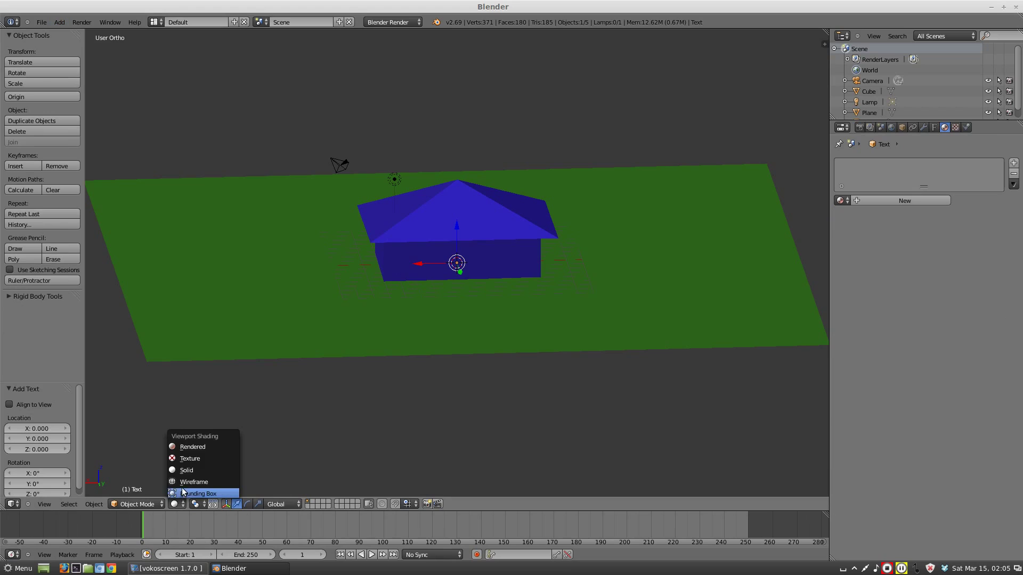
left_click(184, 495)
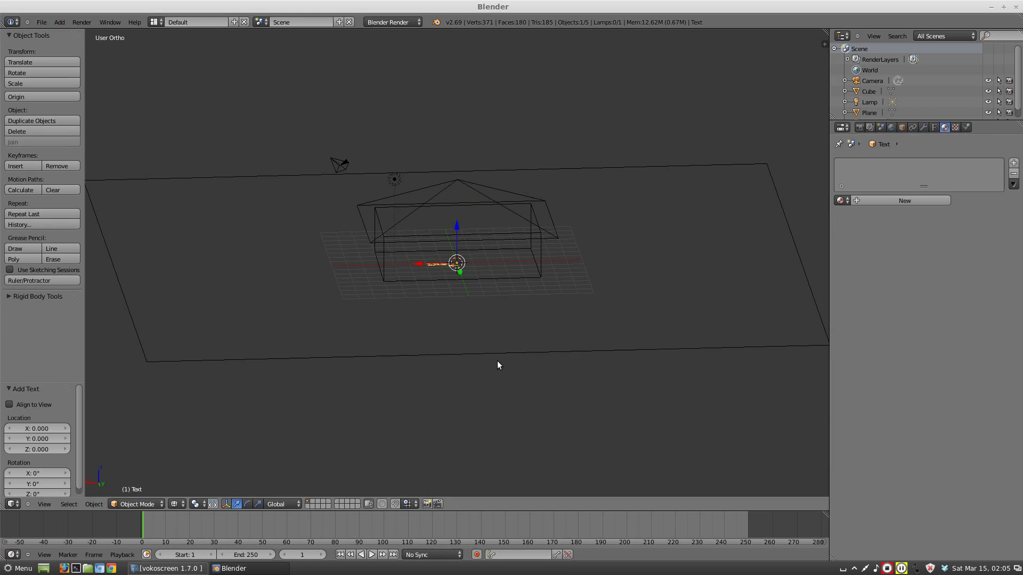
key("KP_1")
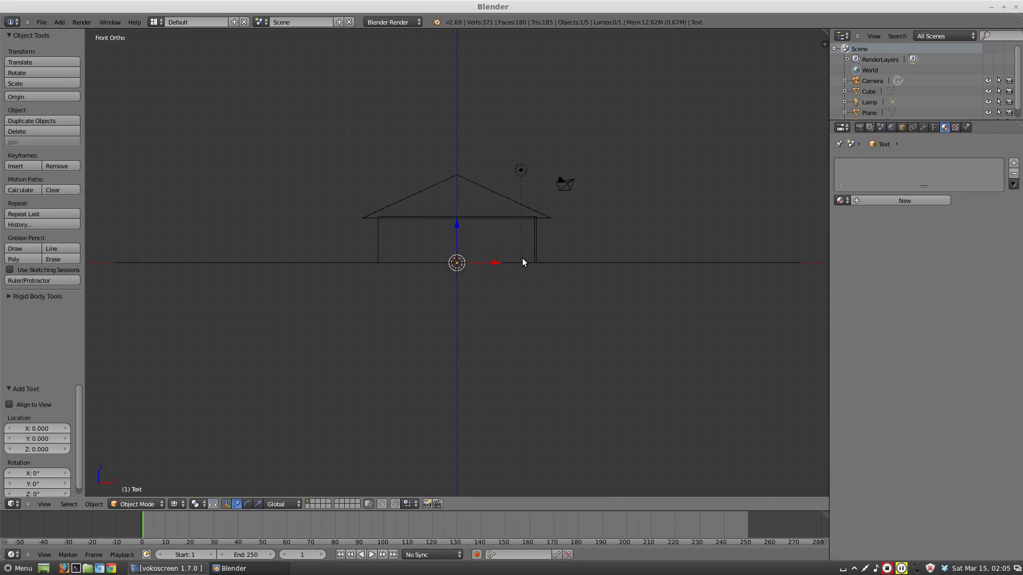
key("KP_7")
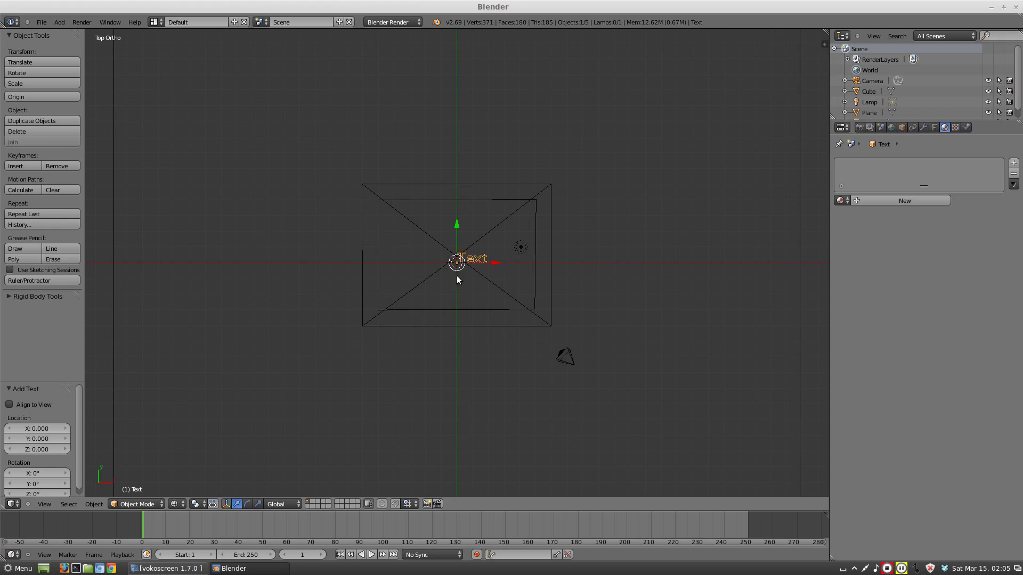
Step: Replace the default text with "Cabin by" followed by the author's title and name, and return to Object Mode
key("Tab")
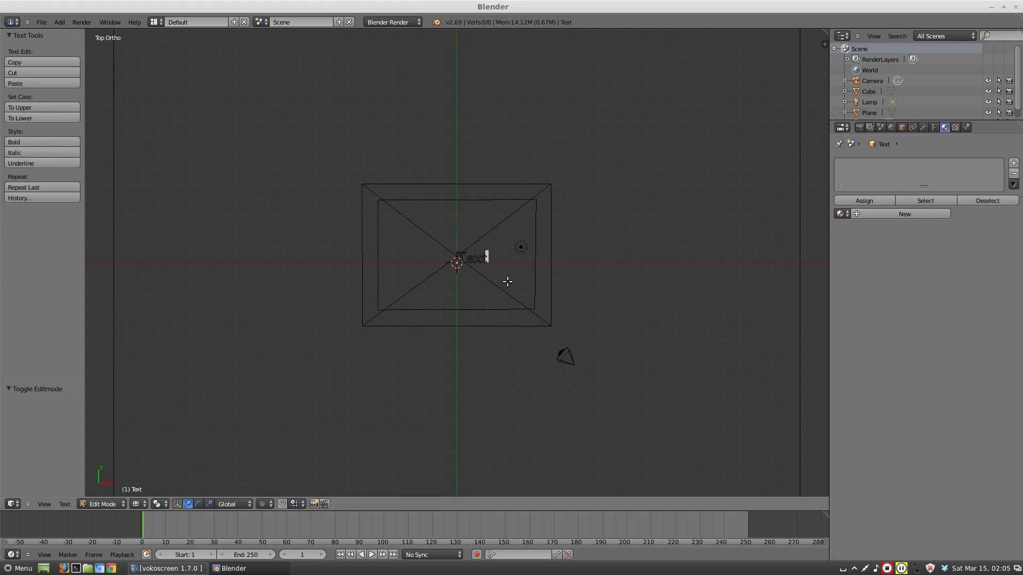
key("BackSpace")
key("BackSpace")
key("BackSpace")
key("BackSpace")
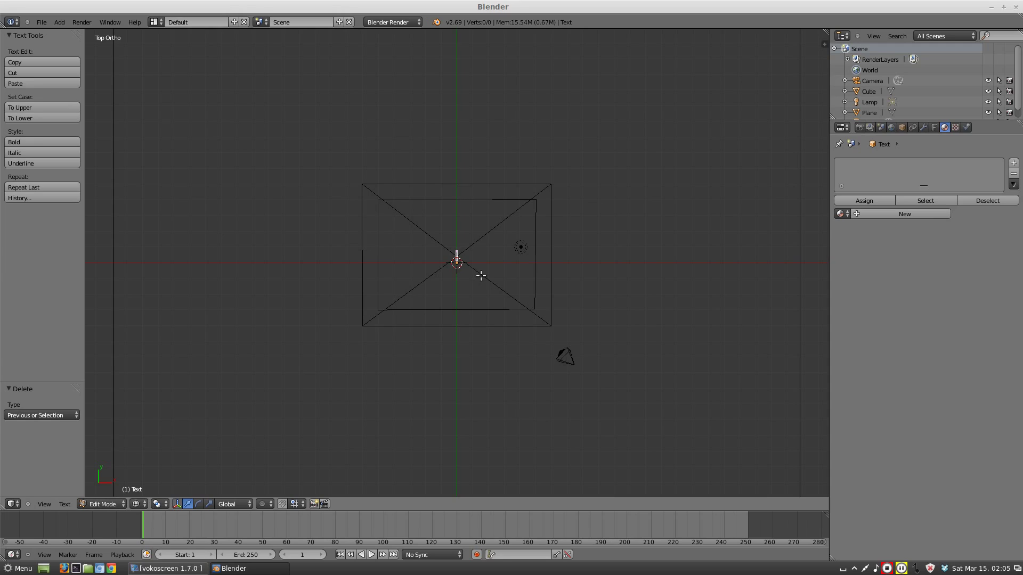
type("Cabin by Mr. Davis")
key("Tab")
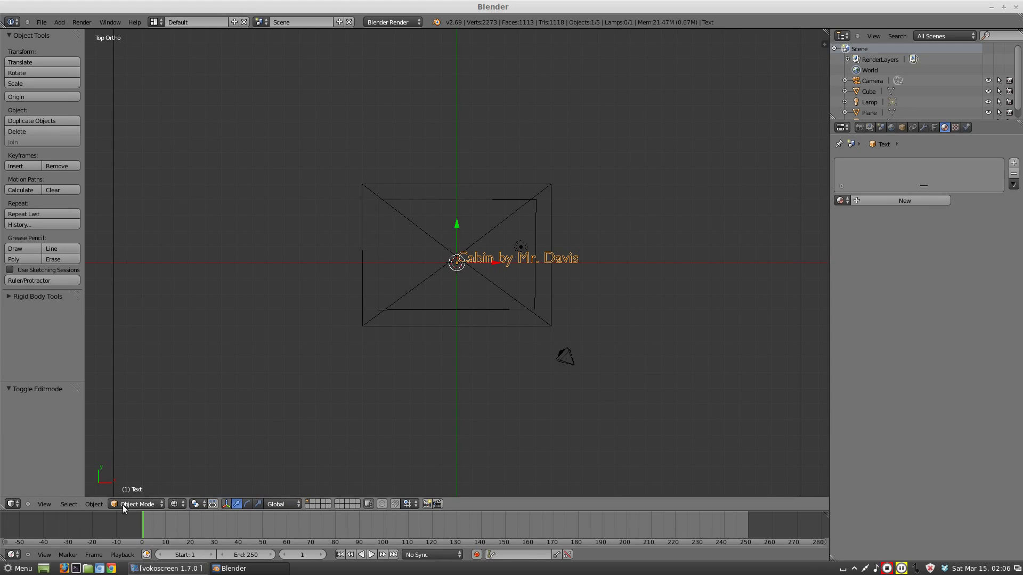
Step: Try rotating the text object by 90° in the right side view
key("KP_1")
key("KP_3")
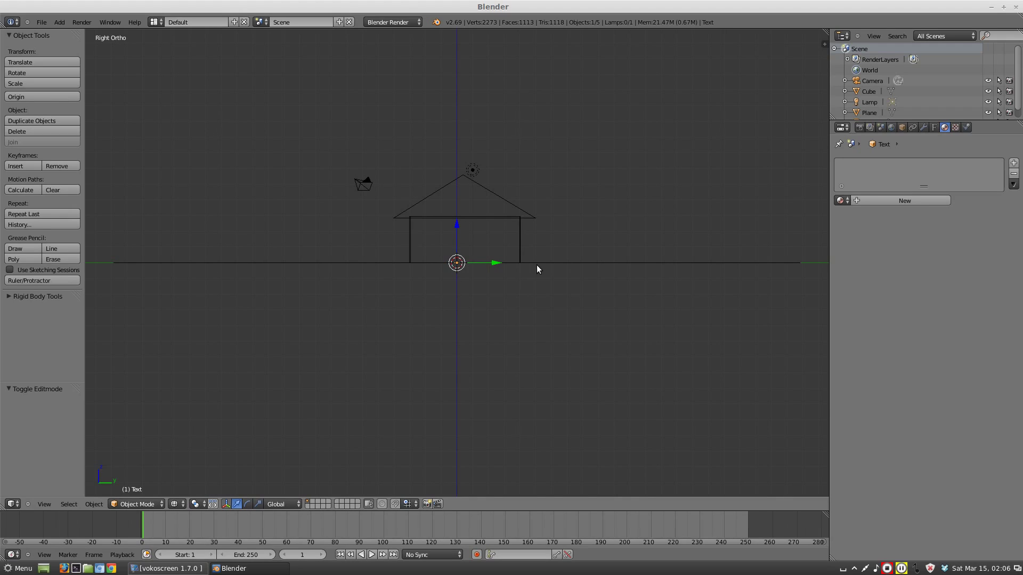
key("r")
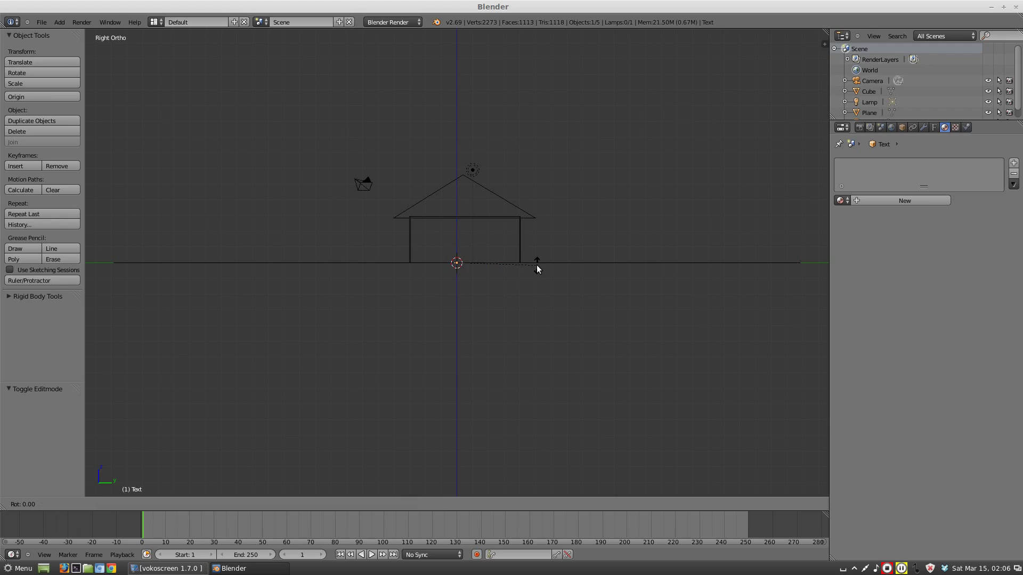
type("90")
key("Return")
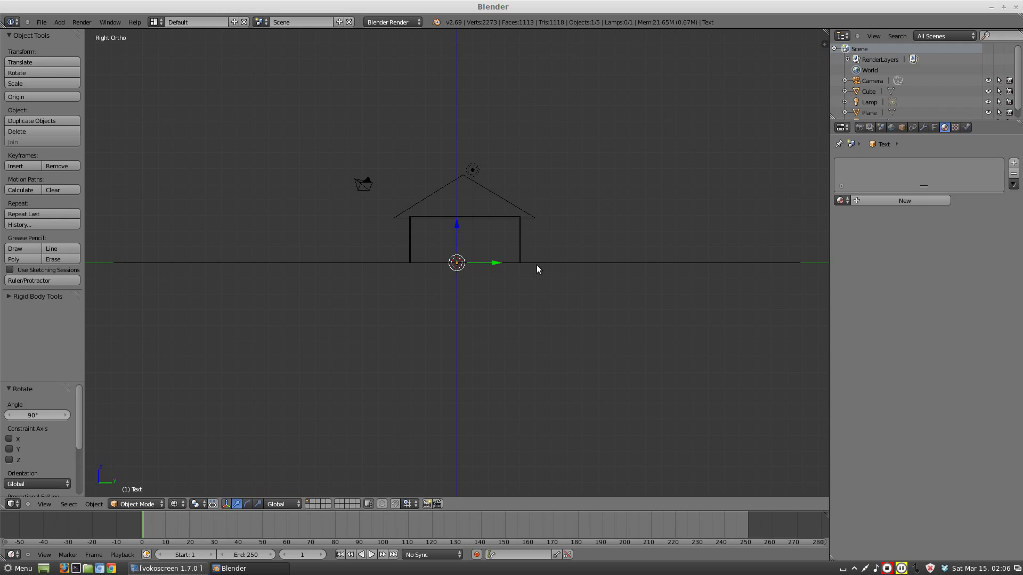
mouse_move(409, 324)
middle_mouse_down()
mouse_move(522, 327)
mouse_move(383, 349)
mouse_move(374, 315)
mouse_move(438, 338)
mouse_move(523, 327)
mouse_move(445, 354)
mouse_move(413, 336)
middle_mouse_up()
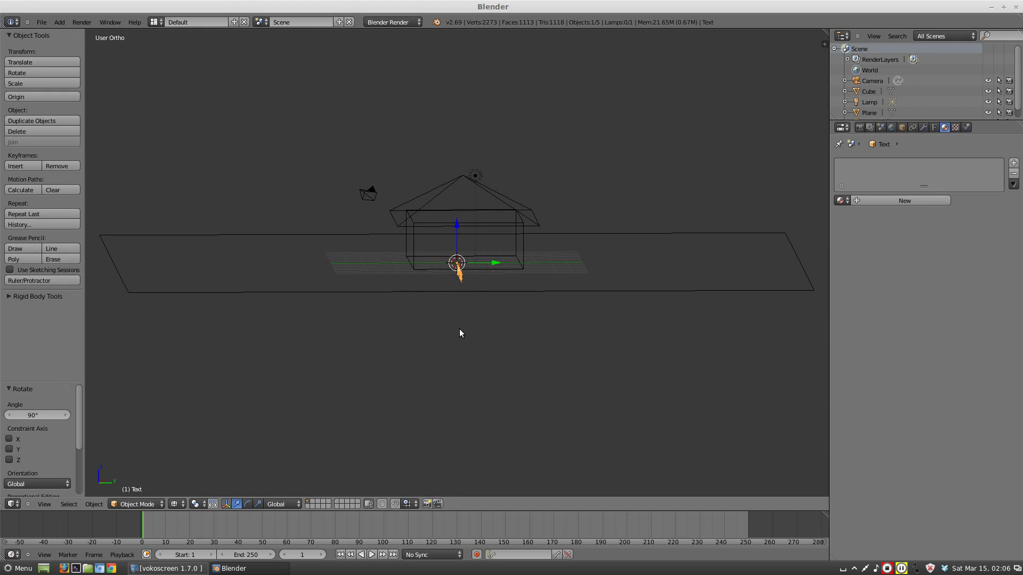
key("ctrl+z")
Step: Rotate the text object by -90° in the right side view so it stands upright
key("KP_3")
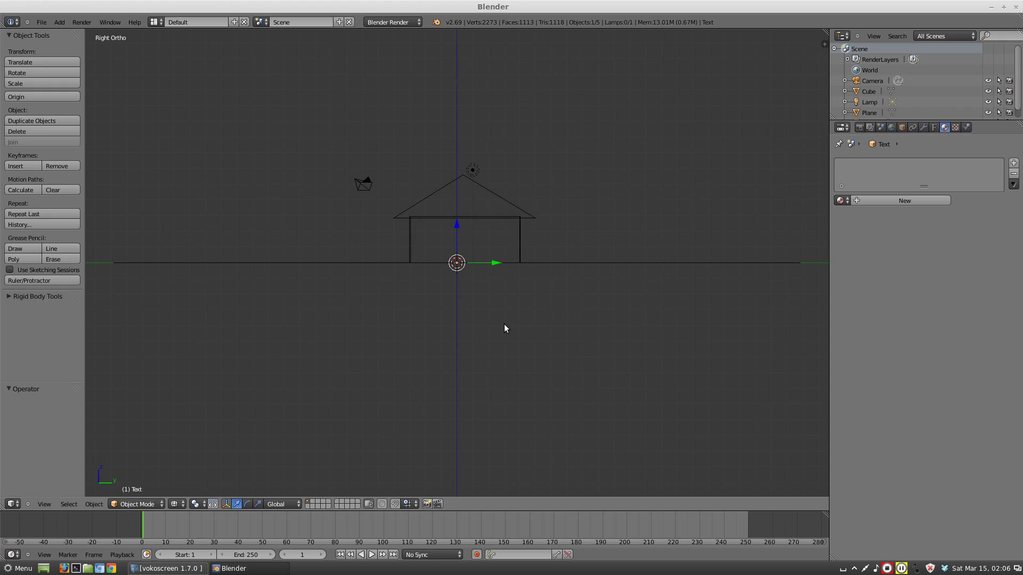
key("r")
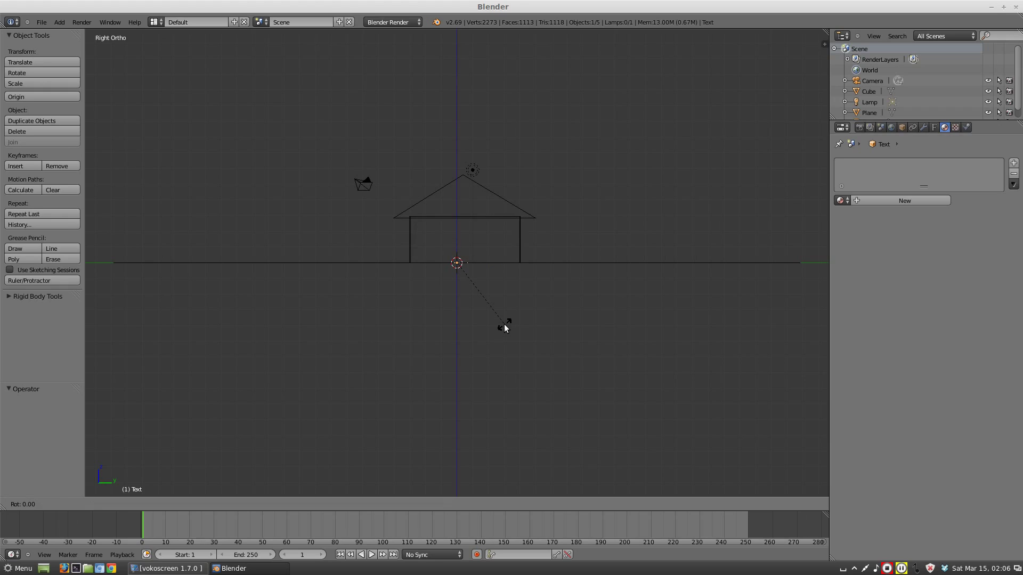
type("-90")
key("Return")
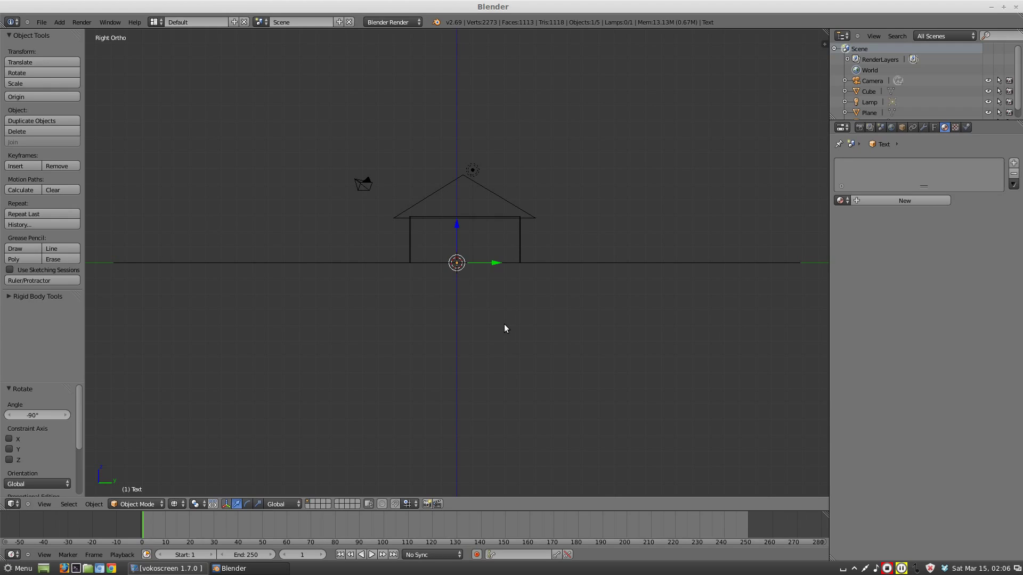
middle_click_drag(377, 313, 514, 318)
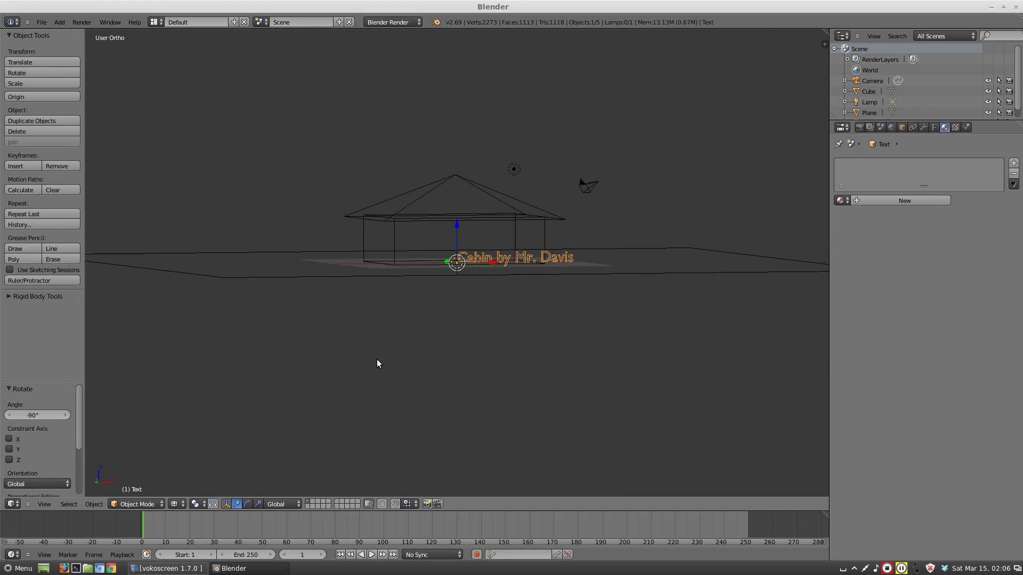
middle_click_drag(665, 294, 585, 314)
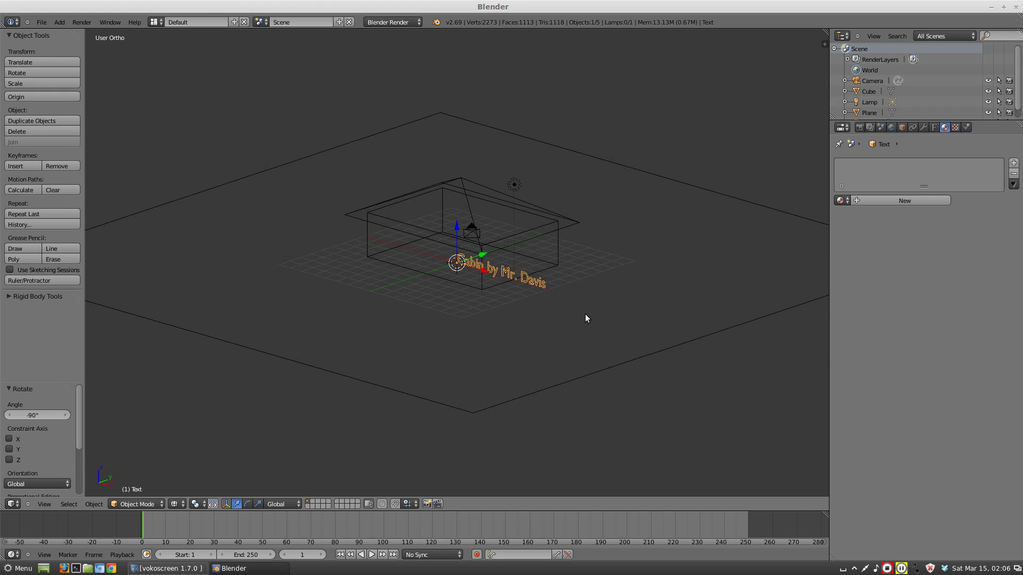
Step: Move the text to the house's rear wall, about -3.83 in X and 3.90 in Y, and raise it about 1.87 in Z
key("KP_7")
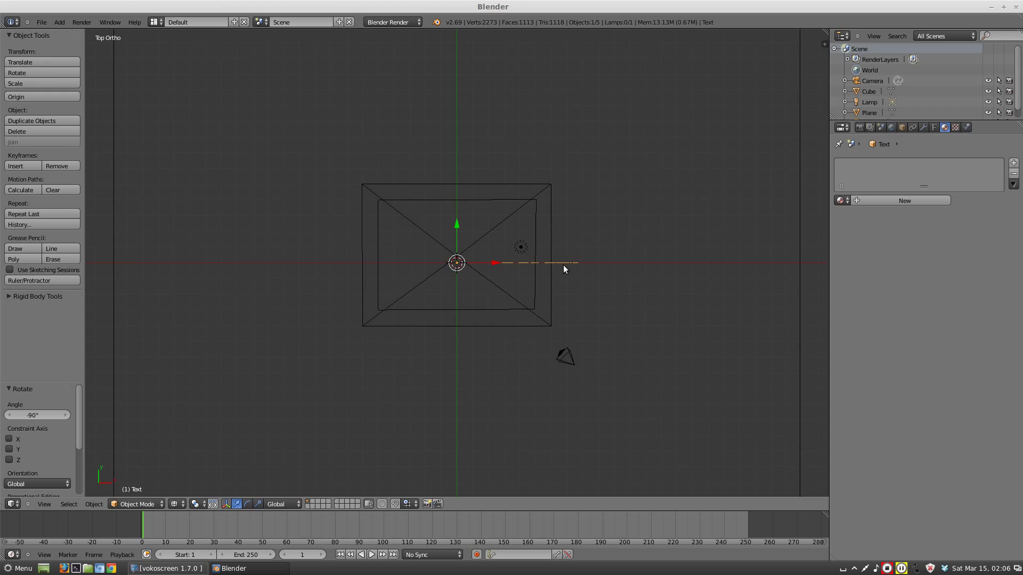
key("g")
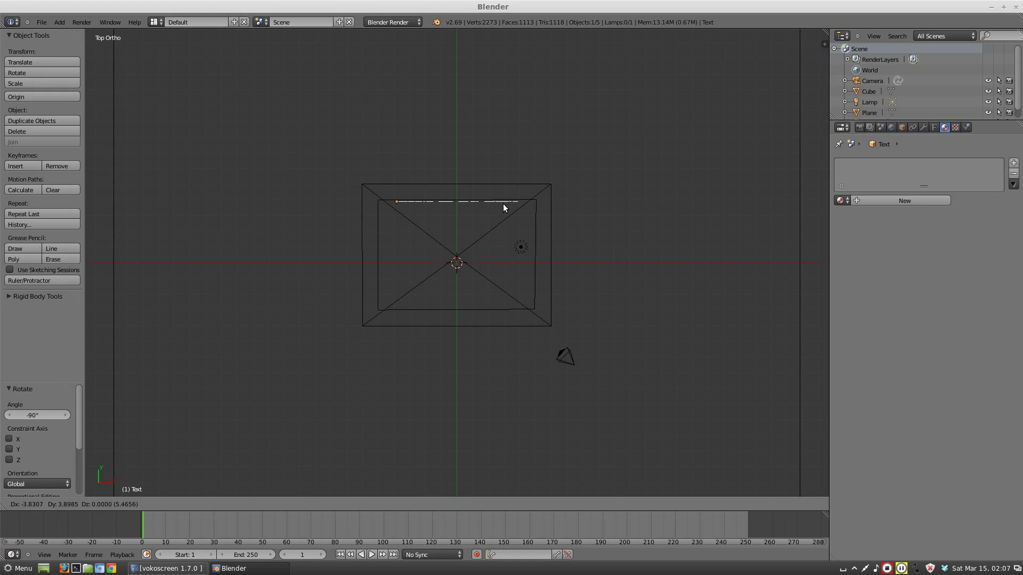
left_click(504, 207)
key("KP_3")
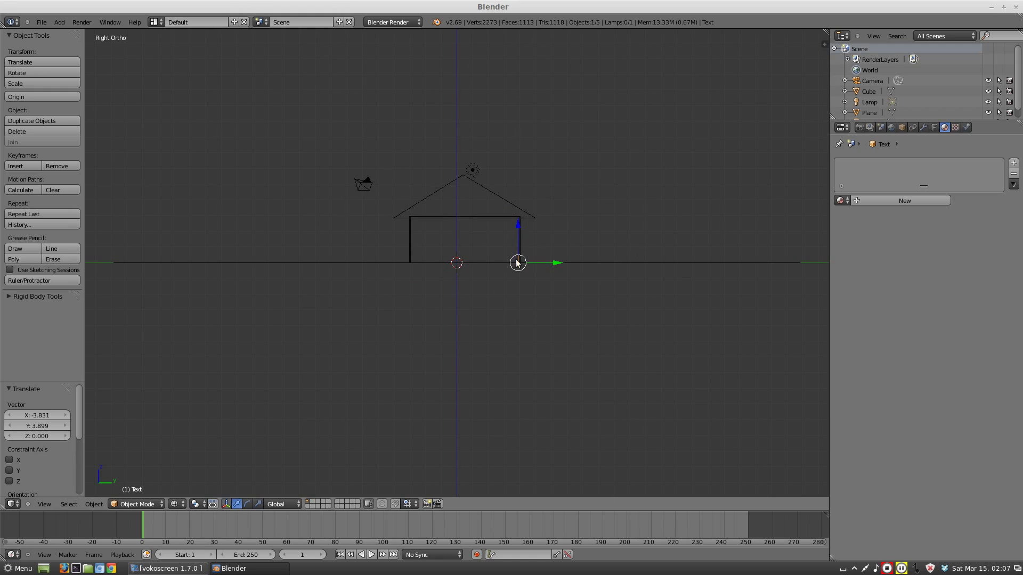
left_click_drag(519, 226, 522, 195)
middle_click_drag(426, 307, 588, 323)
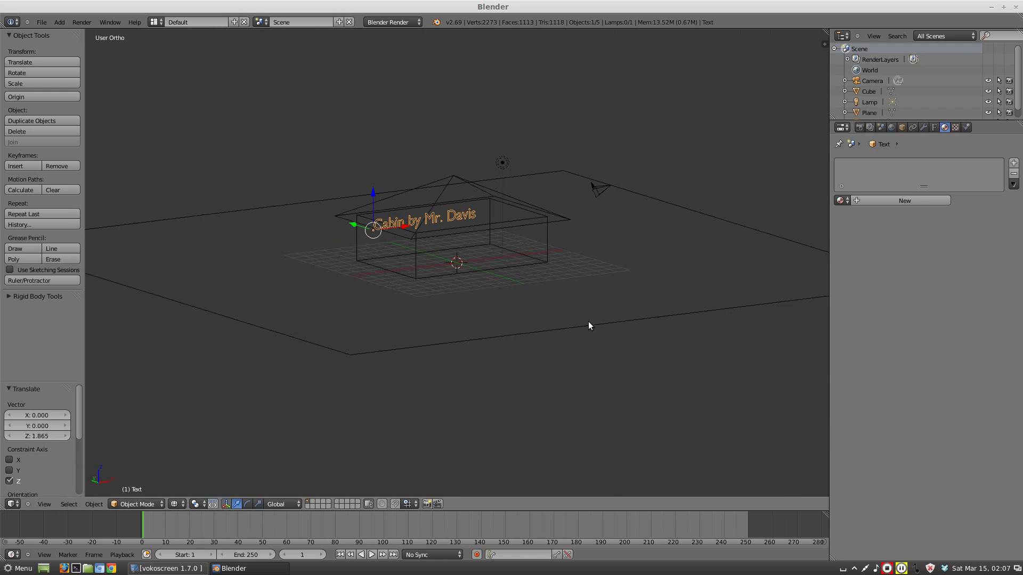
Step: Give the text thickness by setting its Extrude value to 0.05
left_click(934, 126)
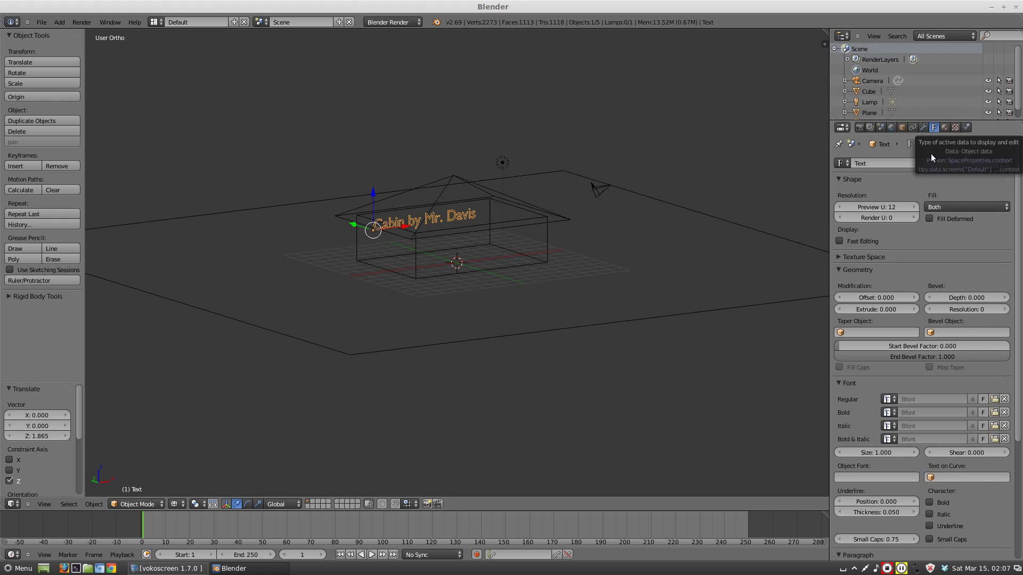
left_click(887, 310)
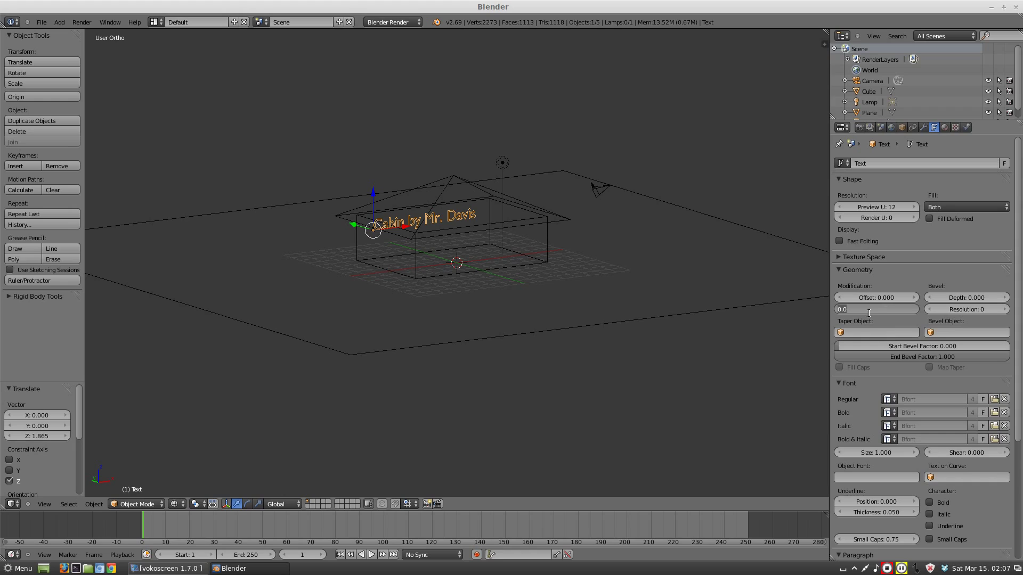
type("0")
key("Return")
middle_click_drag(560, 221, 465, 306)
left_click(880, 309)
type("0.")
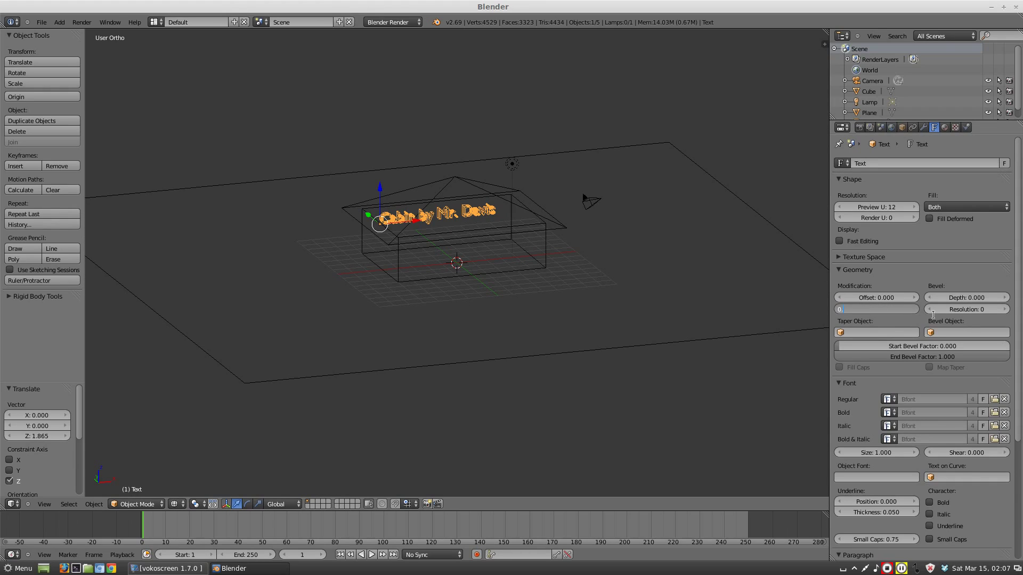
key("Return")
middle_click_drag(512, 309, 563, 274)
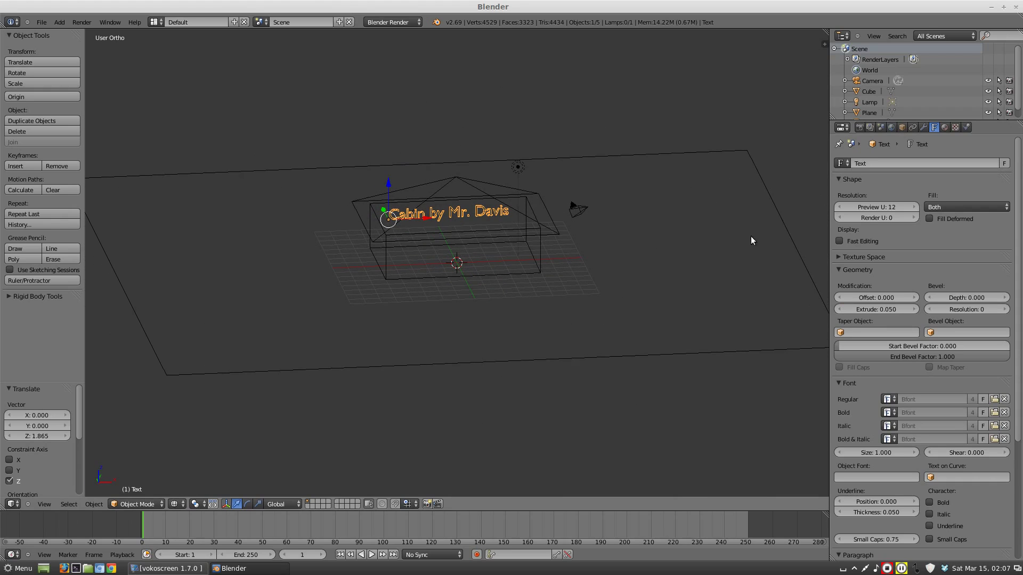
Step: Give the text a new material with the Fresnel diffuse shader and an Emit value of 0.5
left_click(945, 127)
left_click(915, 203)
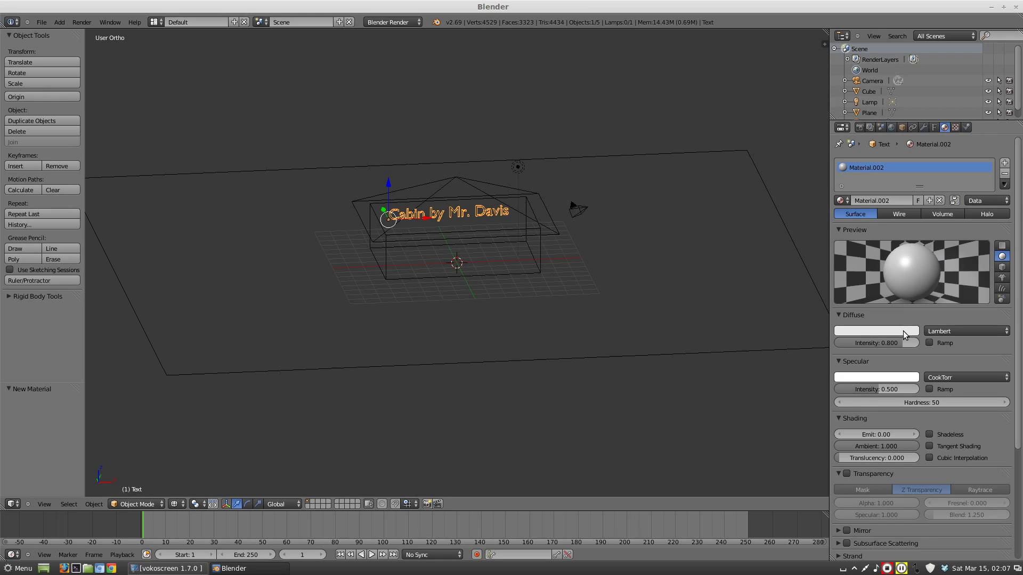
left_click(989, 331)
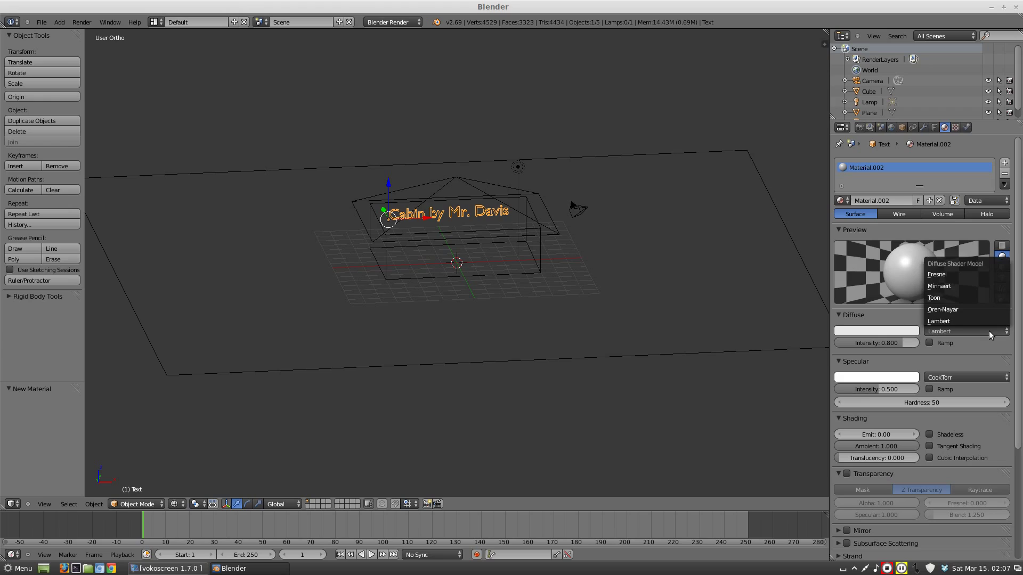
left_click(930, 273)
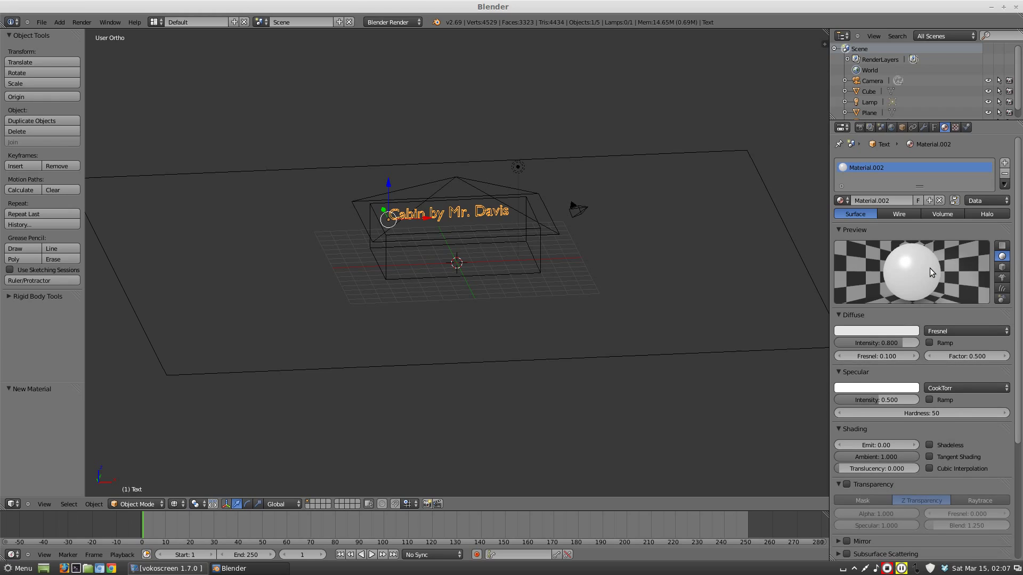
left_click(877, 446)
key("BackSpace")
type(".5")
key("Return")
Step: Switch the viewport shading from wireframe to Solid to show the coloured cabin and ground
mouse_move(501, 329)
middle_mouse_down()
mouse_move(548, 346)
mouse_move(504, 330)
middle_mouse_up()
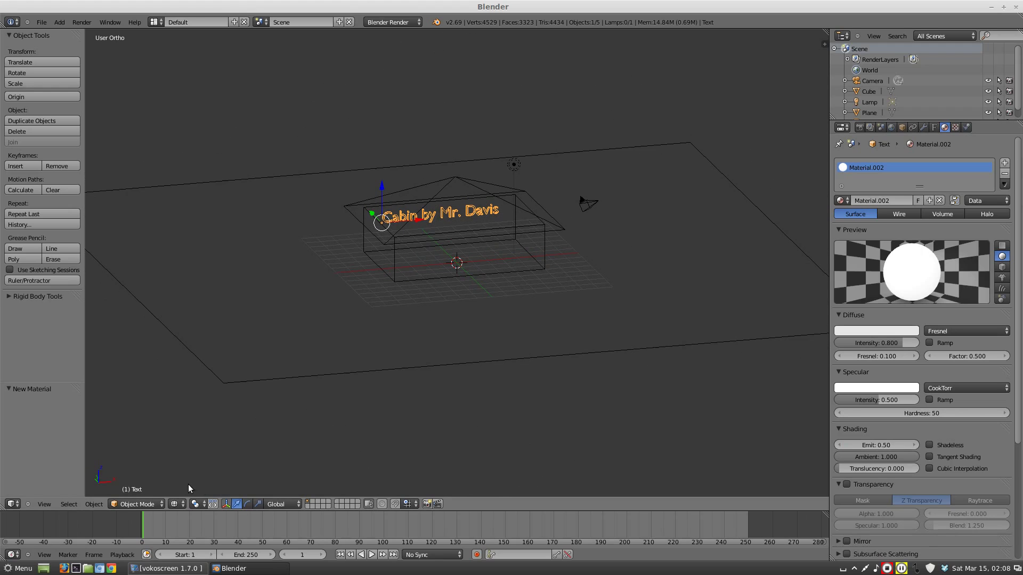
left_click(175, 503)
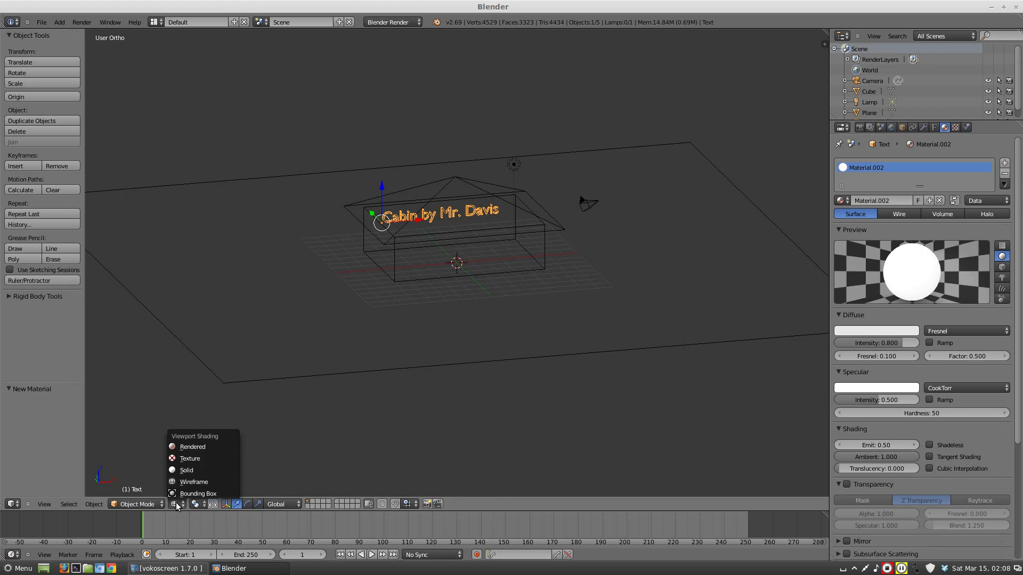
left_click(186, 470)
mouse_move(375, 293)
middle_mouse_down()
mouse_move(492, 302)
mouse_move(517, 276)
mouse_move(506, 288)
mouse_move(350, 281)
mouse_move(539, 265)
mouse_move(520, 231)
middle_mouse_up()
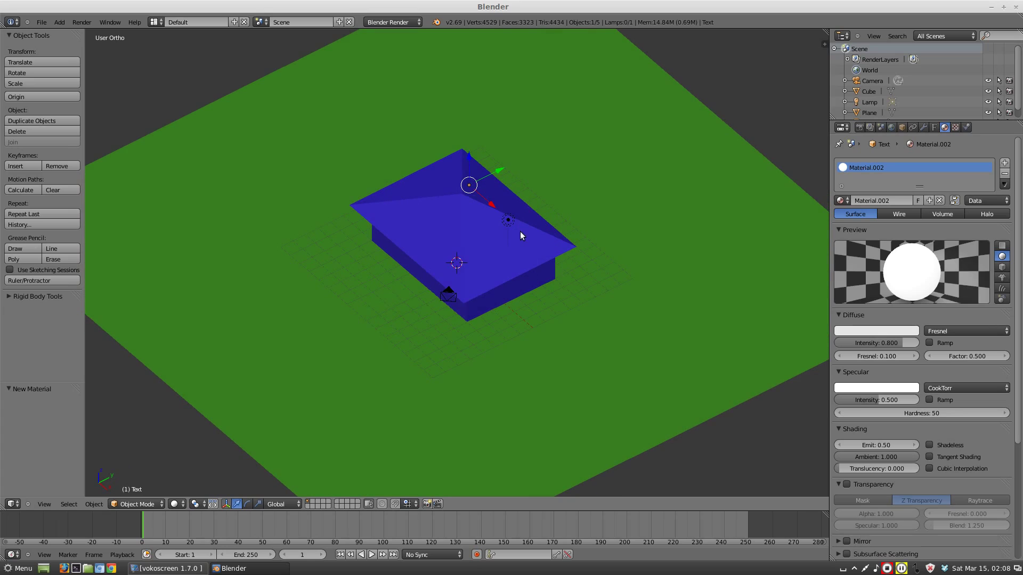
Step: Select the camera, render a test image of the scene and return to the 3D view
right_click(509, 221)
mouse_move(570, 354)
middle_mouse_down()
mouse_move(586, 317)
mouse_move(574, 339)
middle_mouse_up()
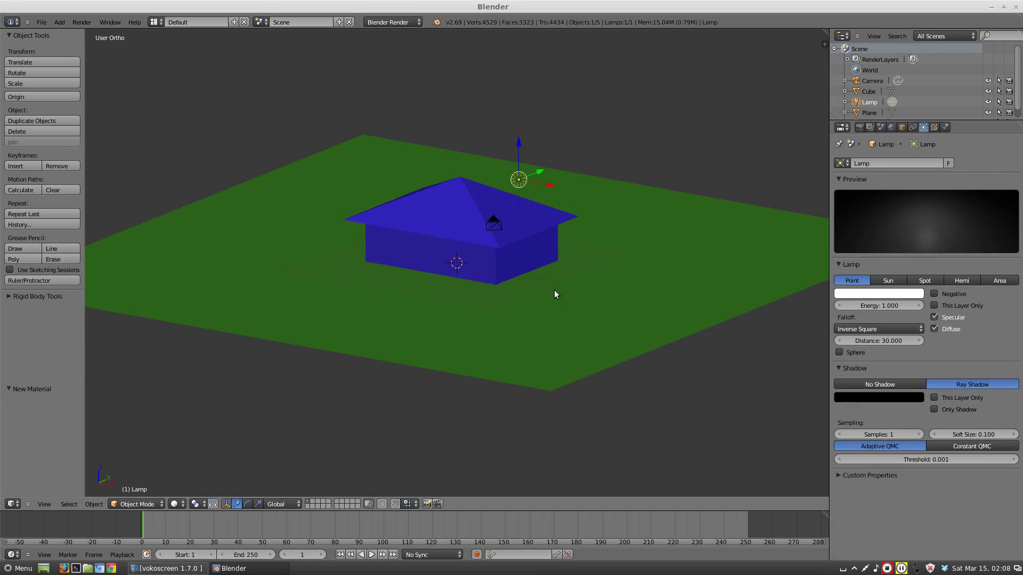
right_click(498, 226)
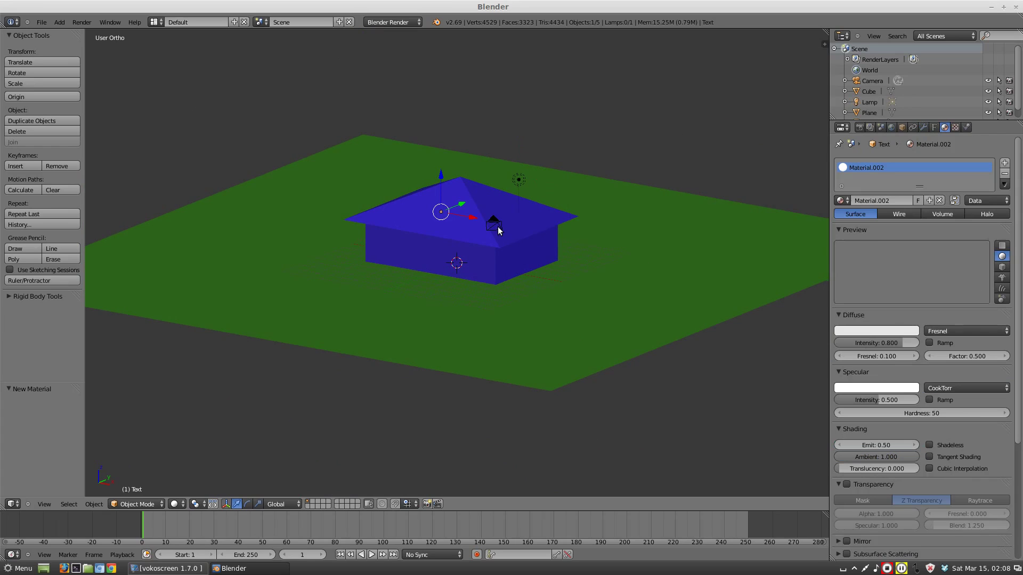
right_click(492, 220)
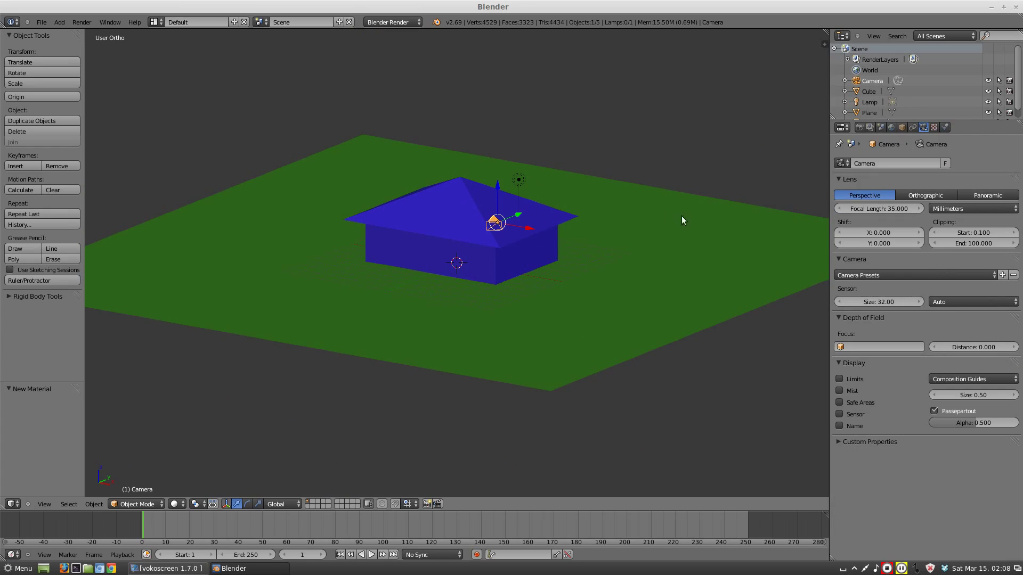
left_click(860, 127)
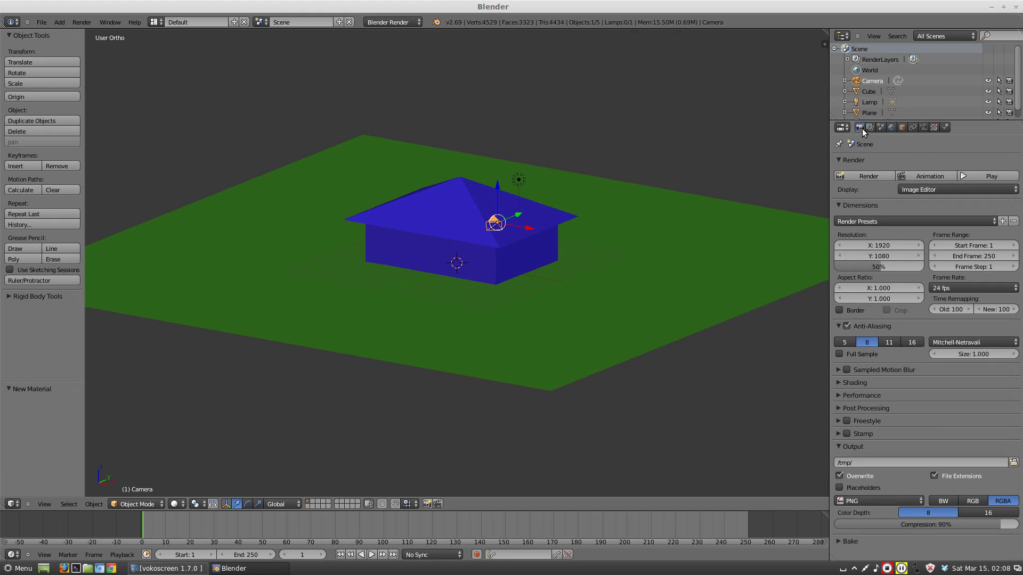
left_click(864, 177)
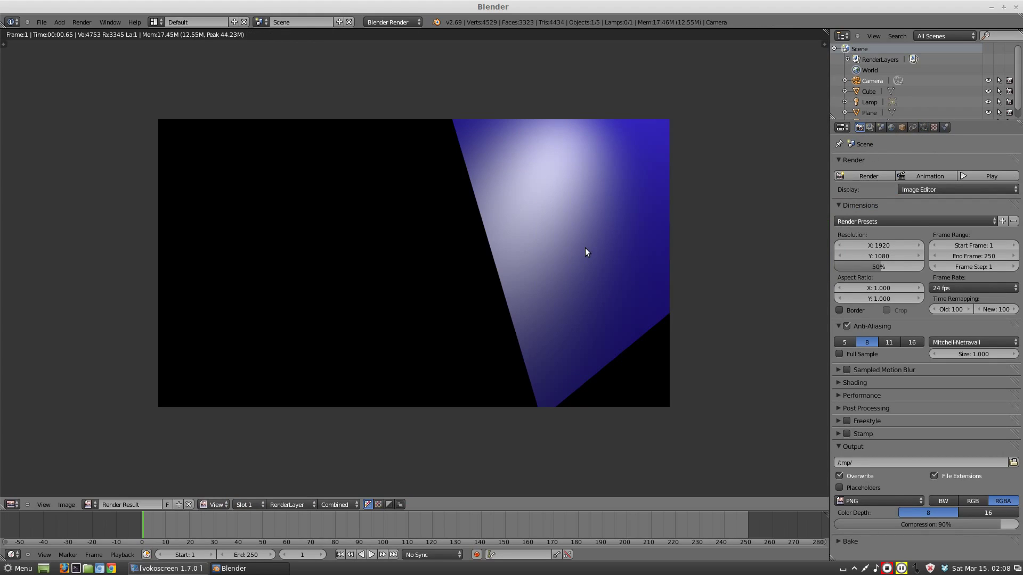
key("Escape")
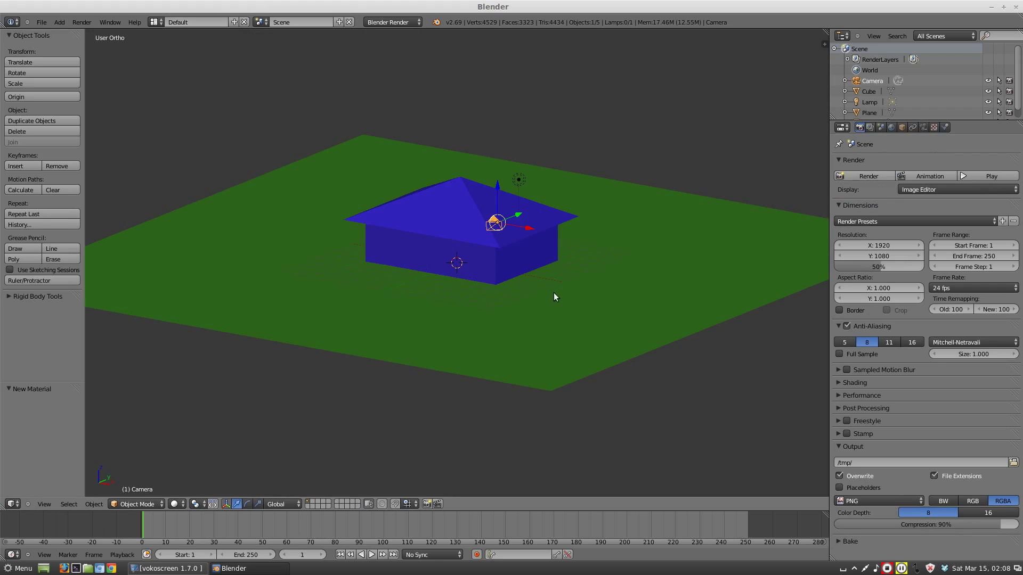
Step: Change the scene's lamp from Point to the Sun type
right_click(518, 182)
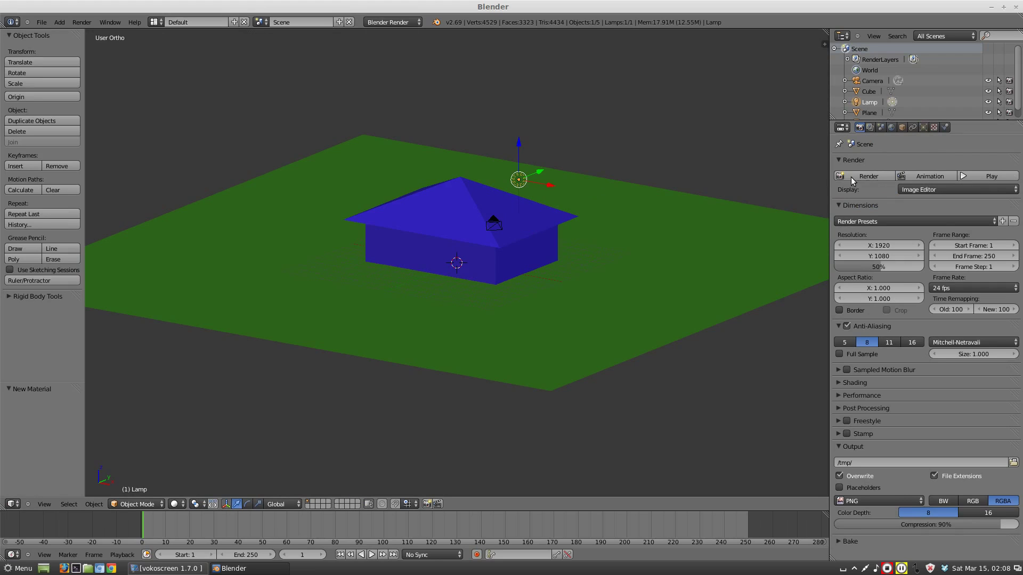
left_click(924, 128)
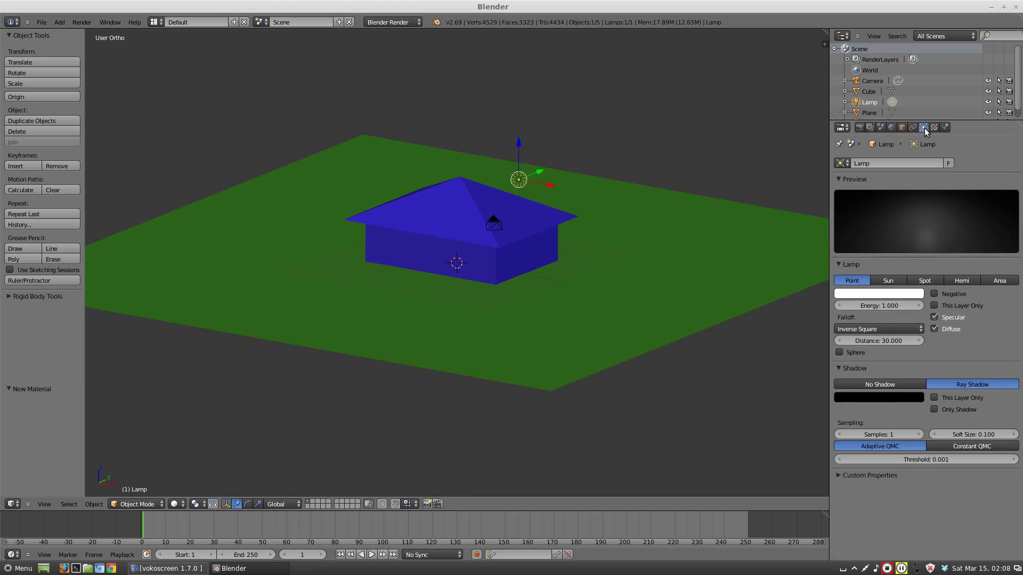
left_click(885, 282)
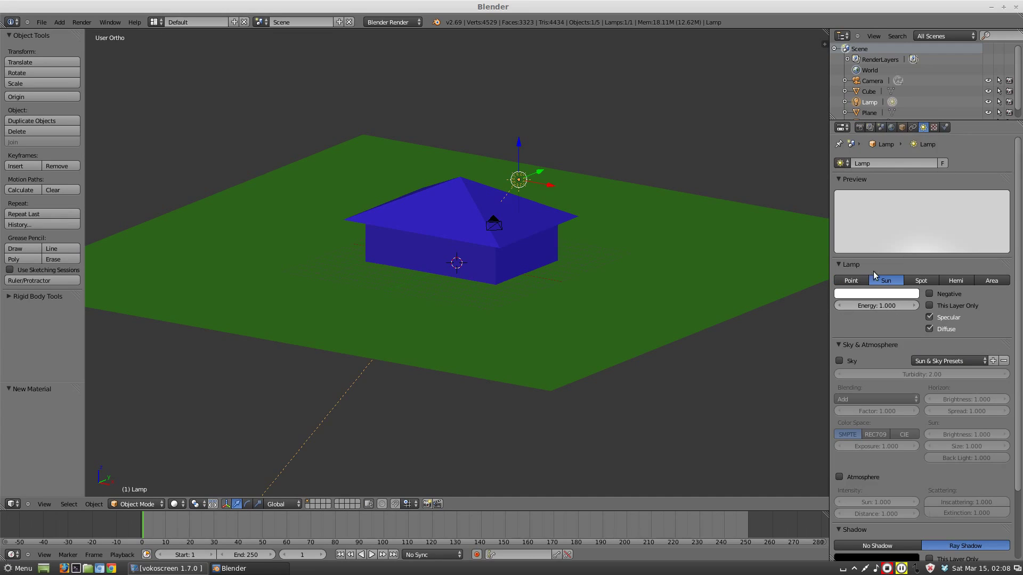
Step: In the right side view, raise the sun lamp about 20.41 in Z and shift it about 8.75 in Y
key("KP_3")
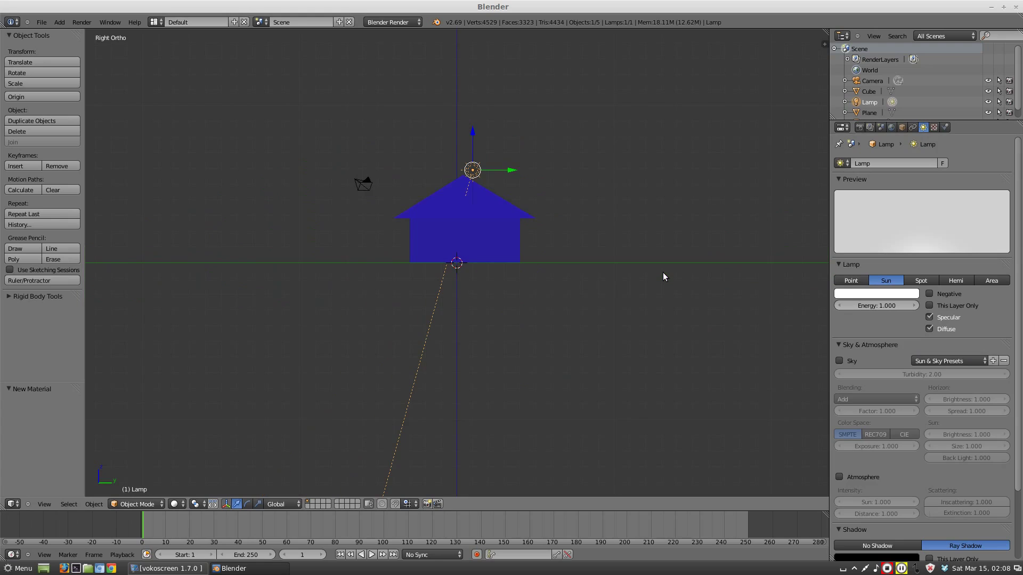
scroll(595, 249, "down", 5)
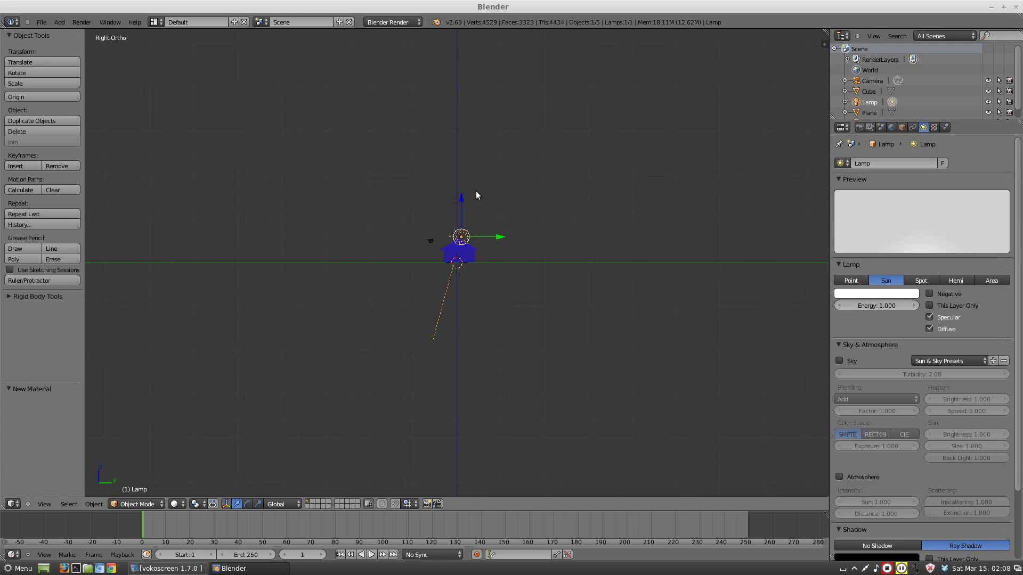
left_click_drag(462, 197, 473, 109)
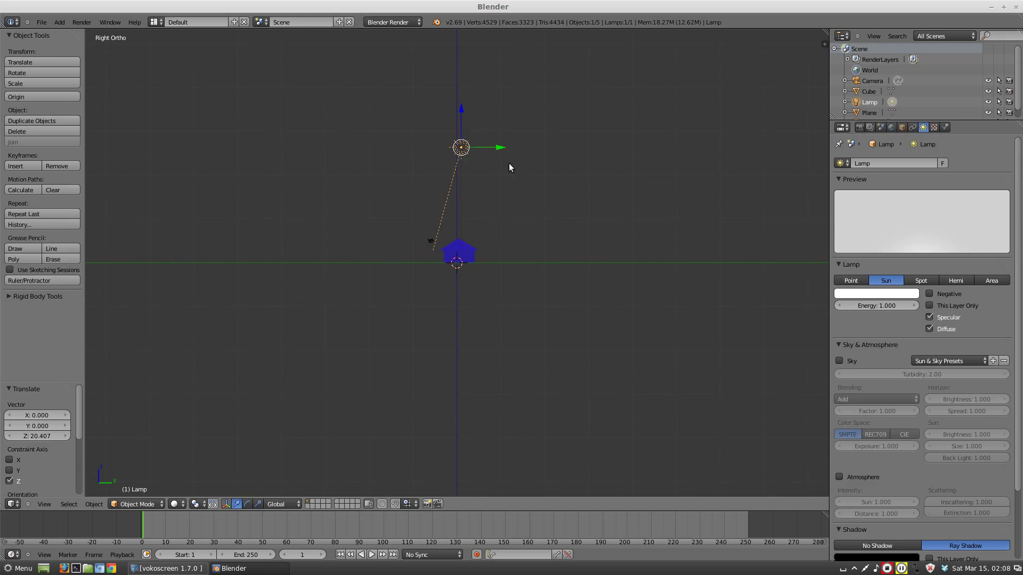
left_click_drag(501, 150, 539, 147)
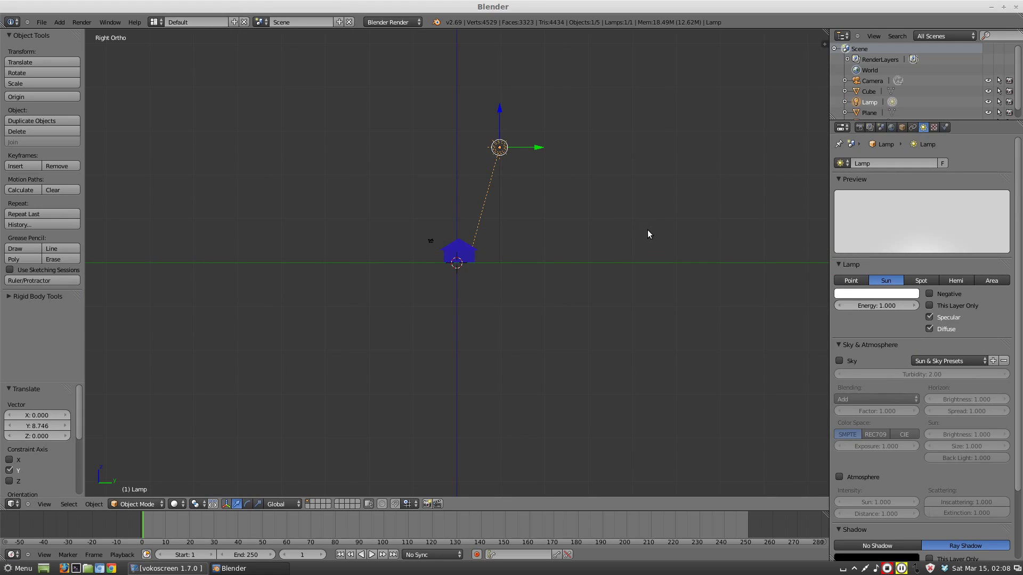
Step: Render the scene again to check the sun lighting, close the result and select the camera
left_click(860, 127)
left_click(864, 177)
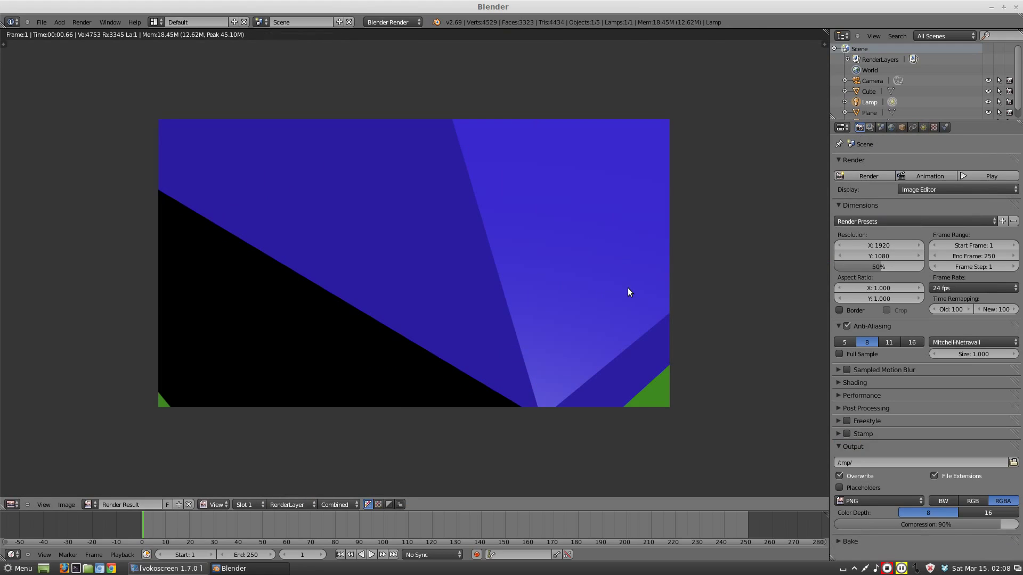
key("Escape")
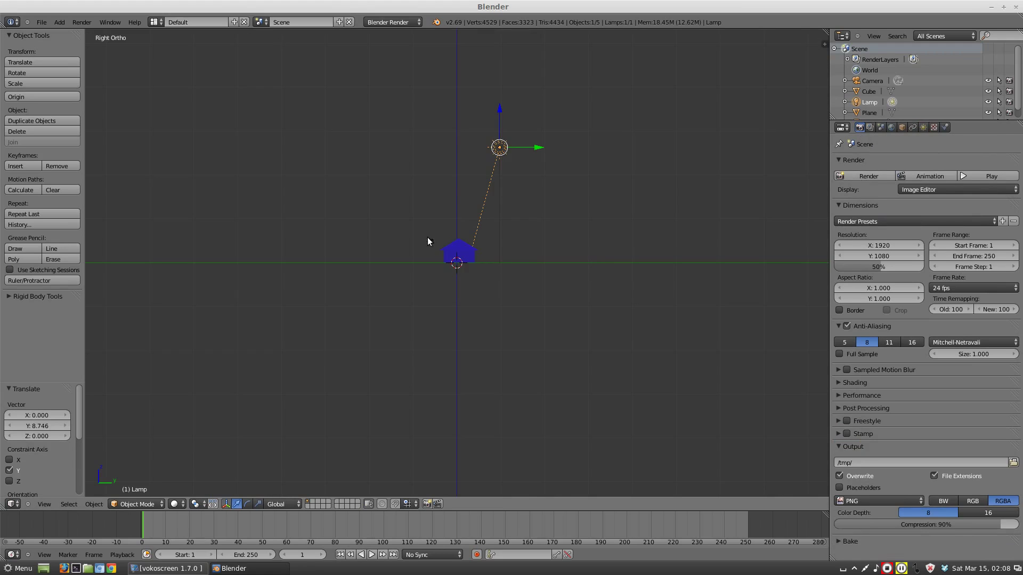
right_click(432, 242)
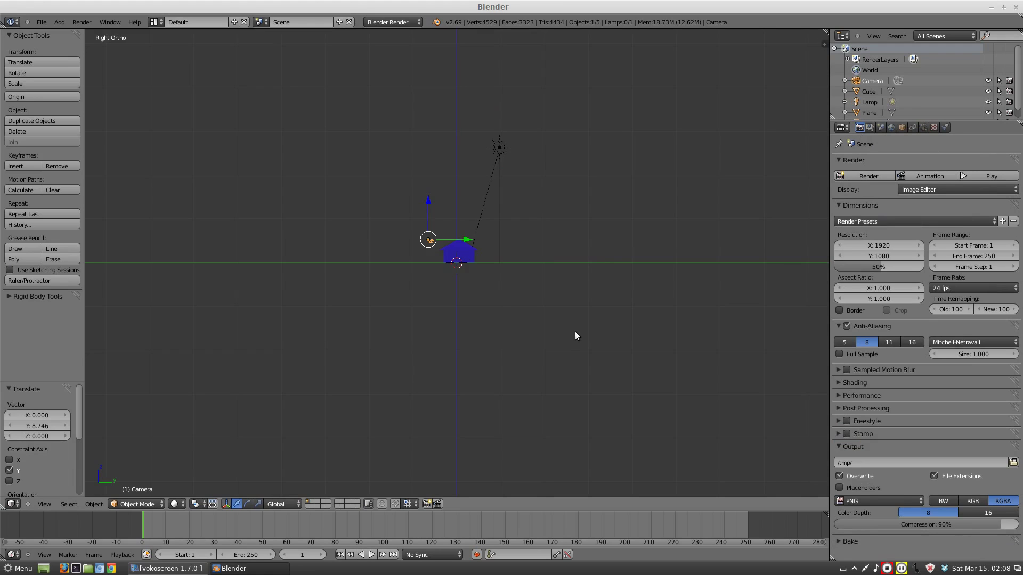
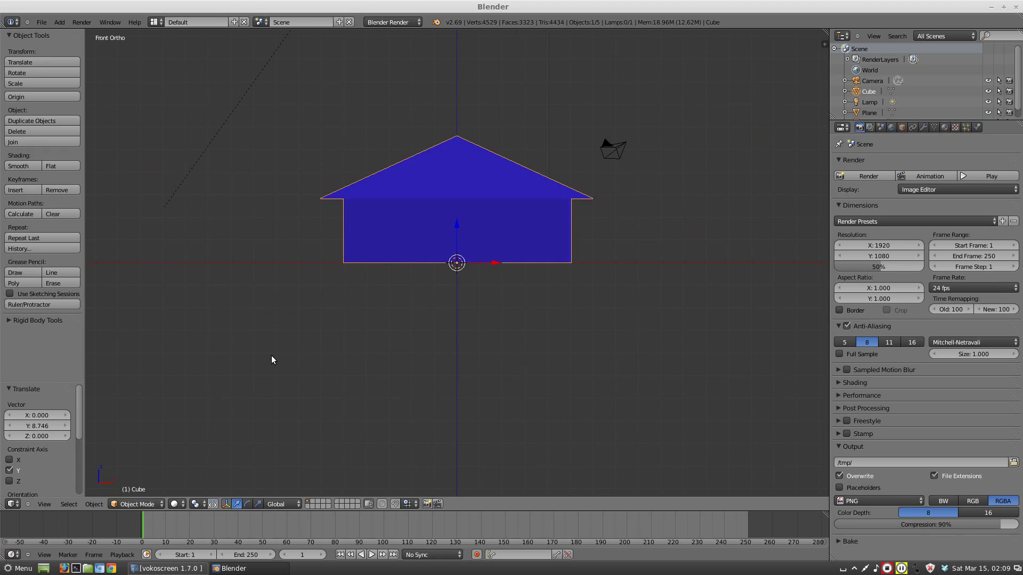
Step: In Edit Mode, knife-cut a rectangular door outline into the cabin's front wall near its left end, rising from the base edge
left_click(156, 507)
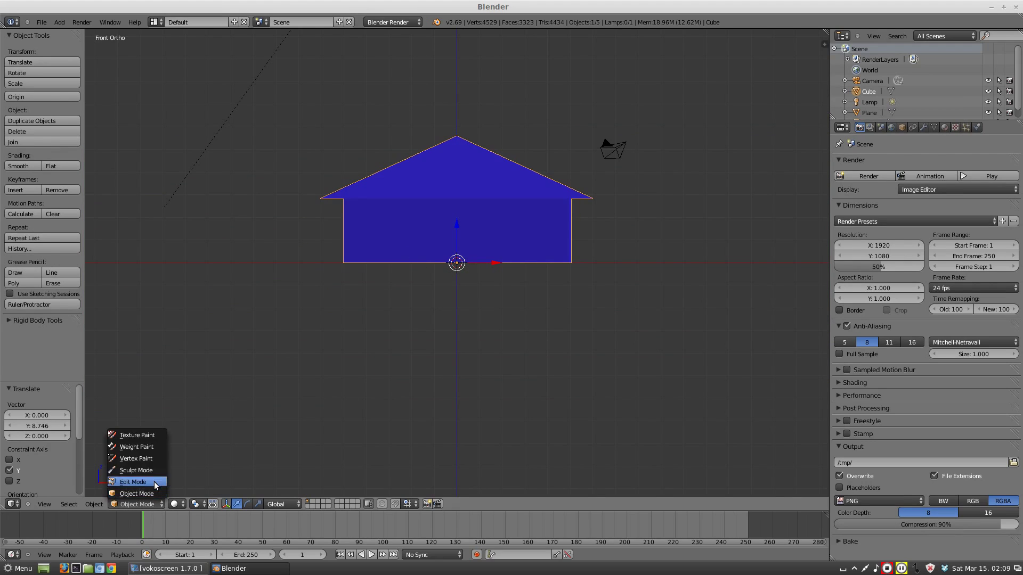
left_click(155, 482)
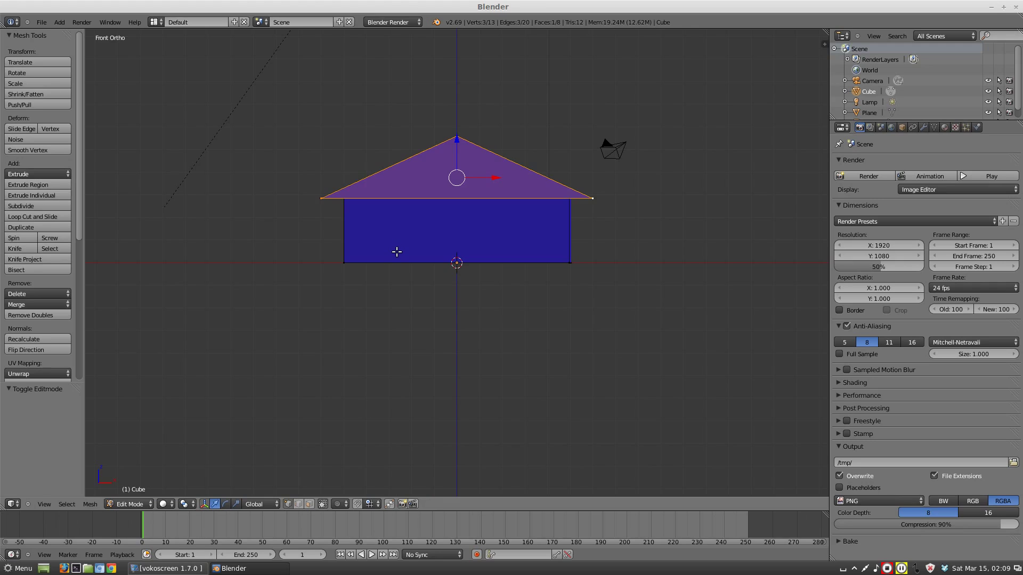
key("a")
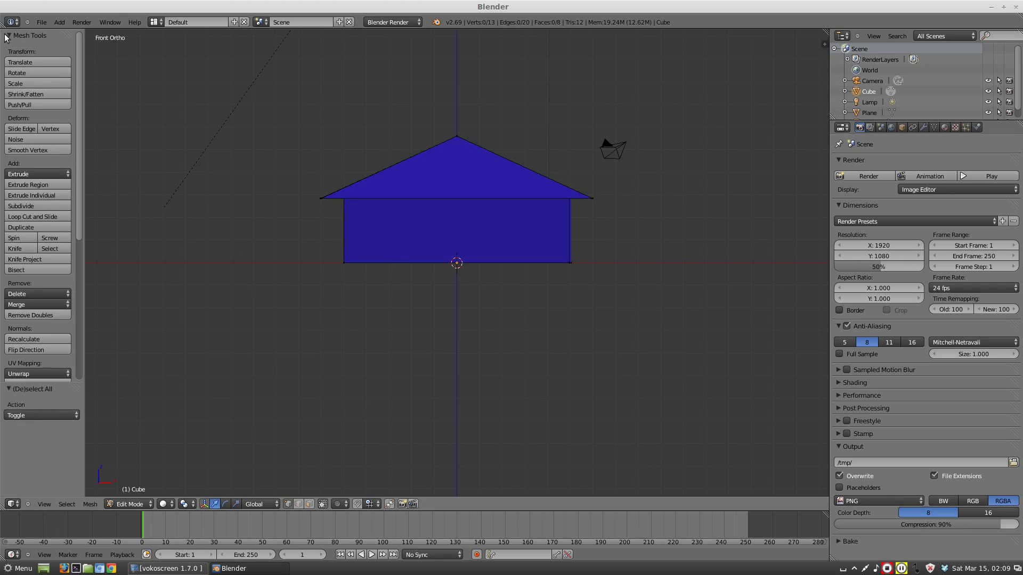
left_click(24, 248)
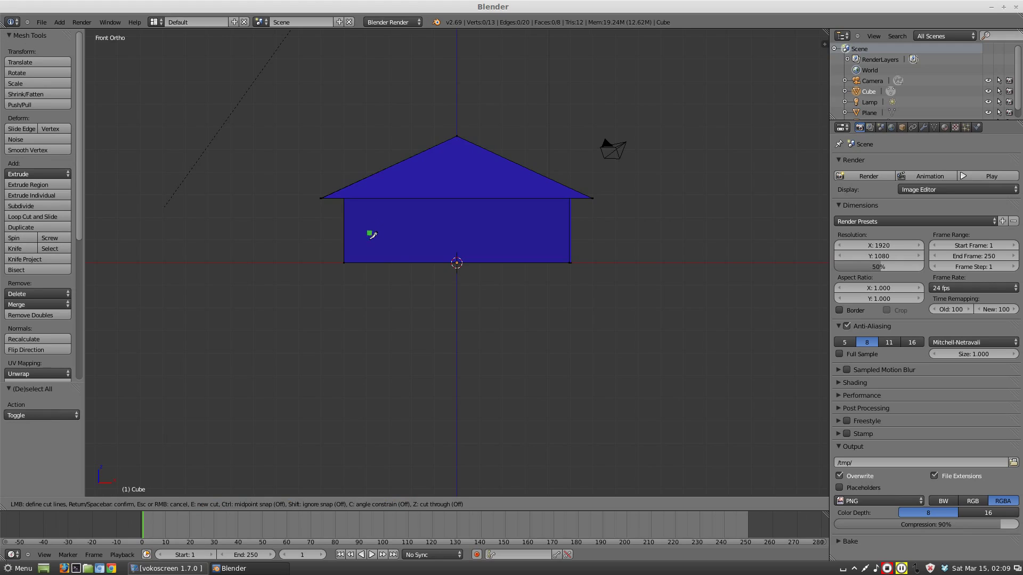
left_click(367, 262)
left_click(367, 210)
left_click(399, 210)
left_click(398, 262)
key("Return")
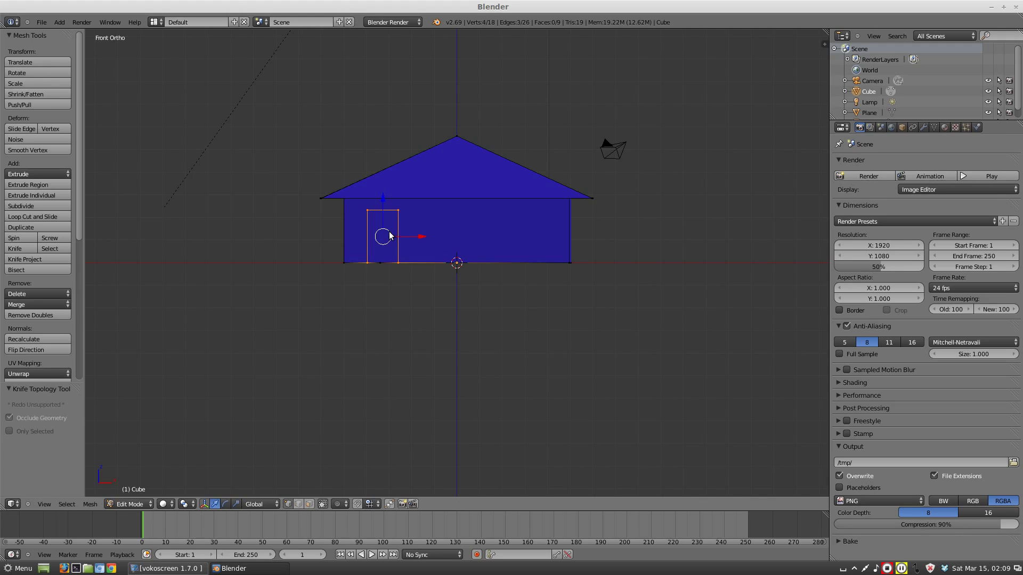
Step: Examine the door outline on the front wall, leaving the cabin's Edit Mode and entering it again
middle_click_drag(393, 274, 352, 297)
scroll(320, 326, "up", 5)
scroll(338, 276, "up", 3)
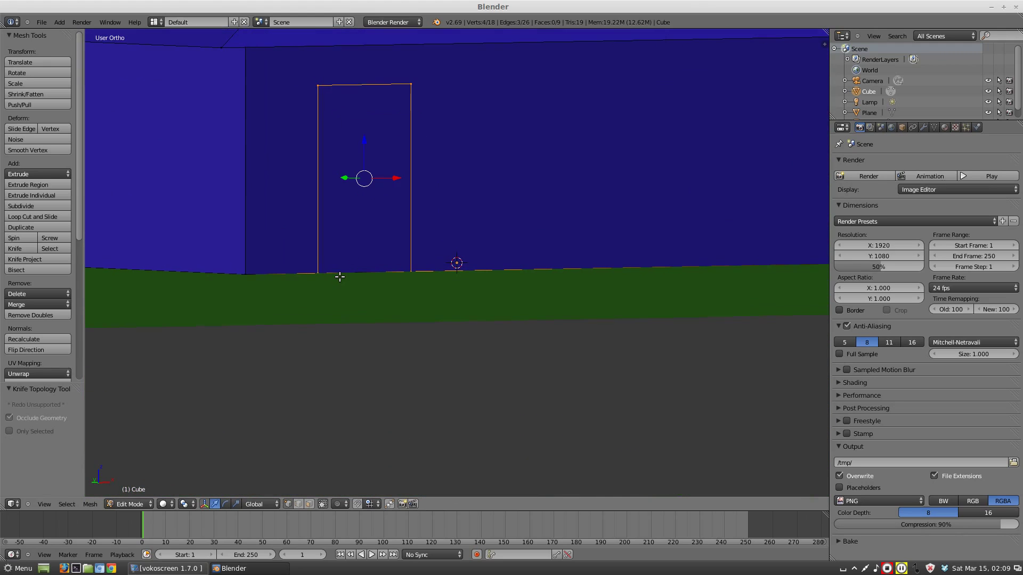
mouse_move(350, 251)
middle_mouse_down()
mouse_move(388, 253)
mouse_move(331, 260)
middle_mouse_up()
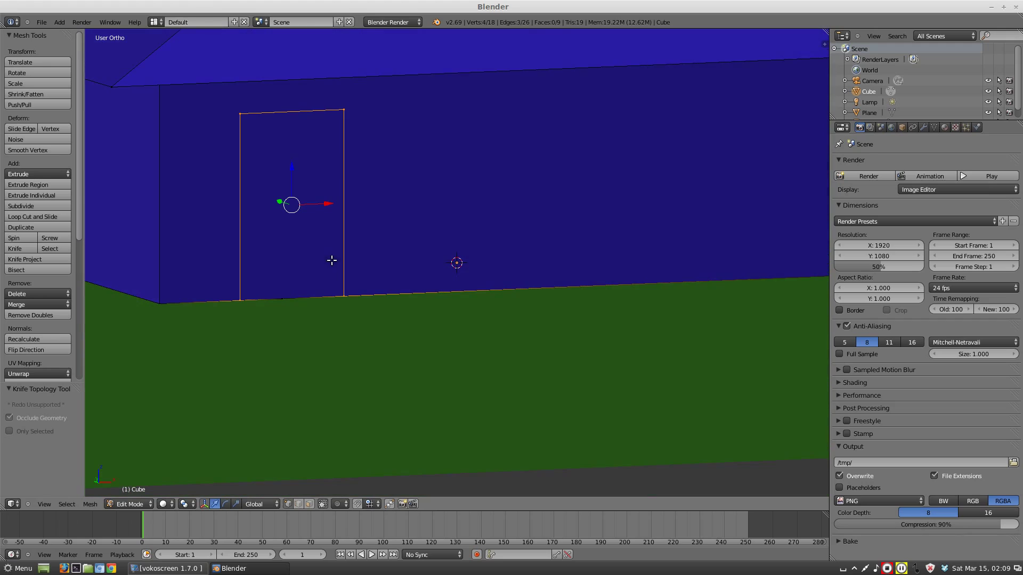
left_click(139, 504)
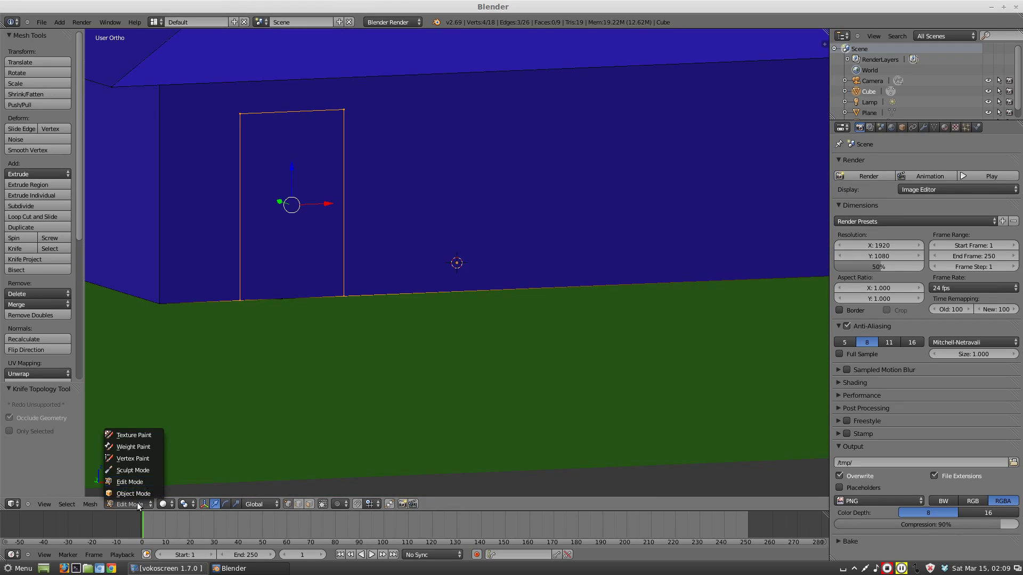
left_click(140, 493)
right_click(501, 190)
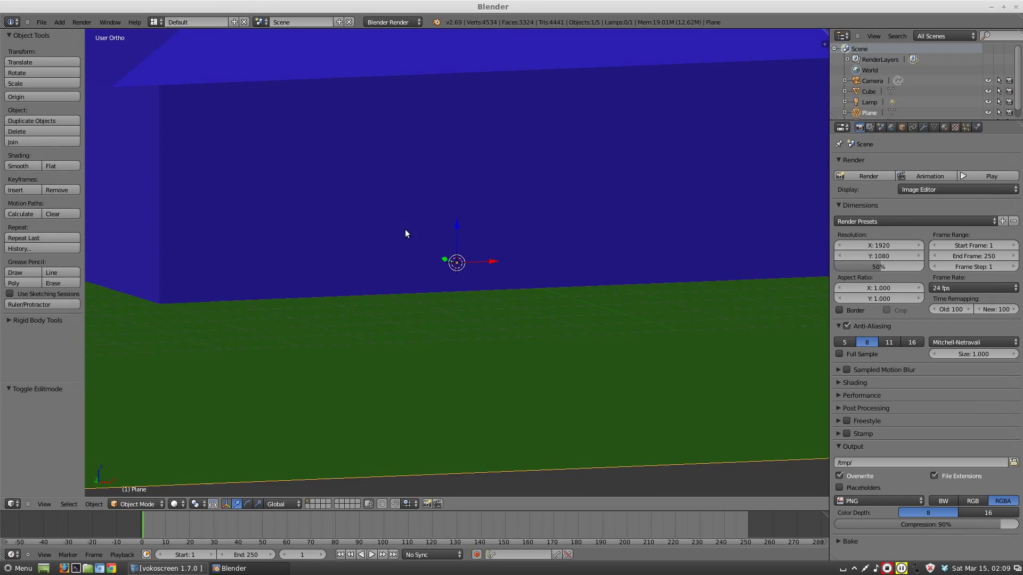
right_click(274, 193)
scroll(395, 273, "down", 5)
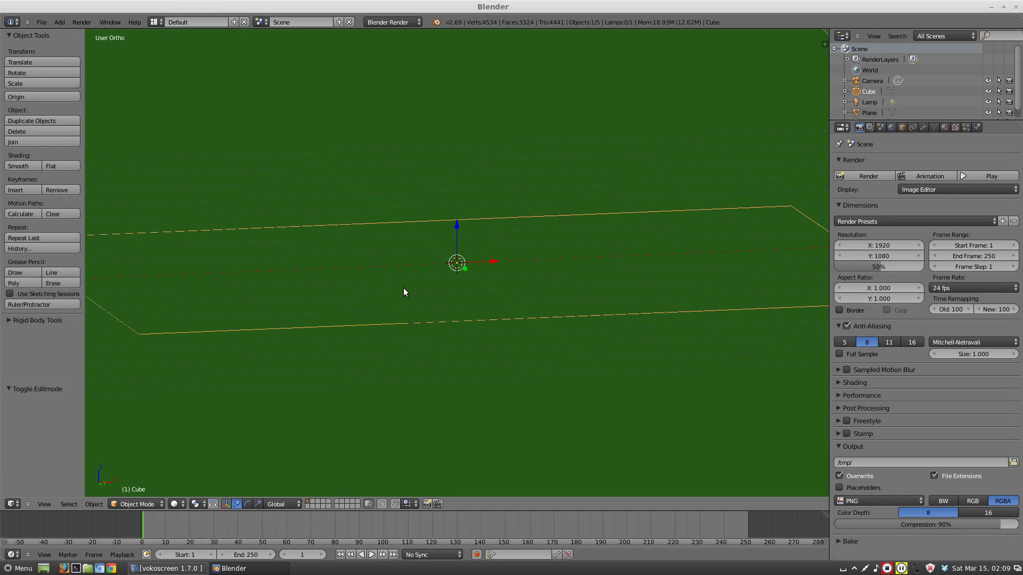
middle_click_drag(405, 293, 418, 311)
left_click(152, 504)
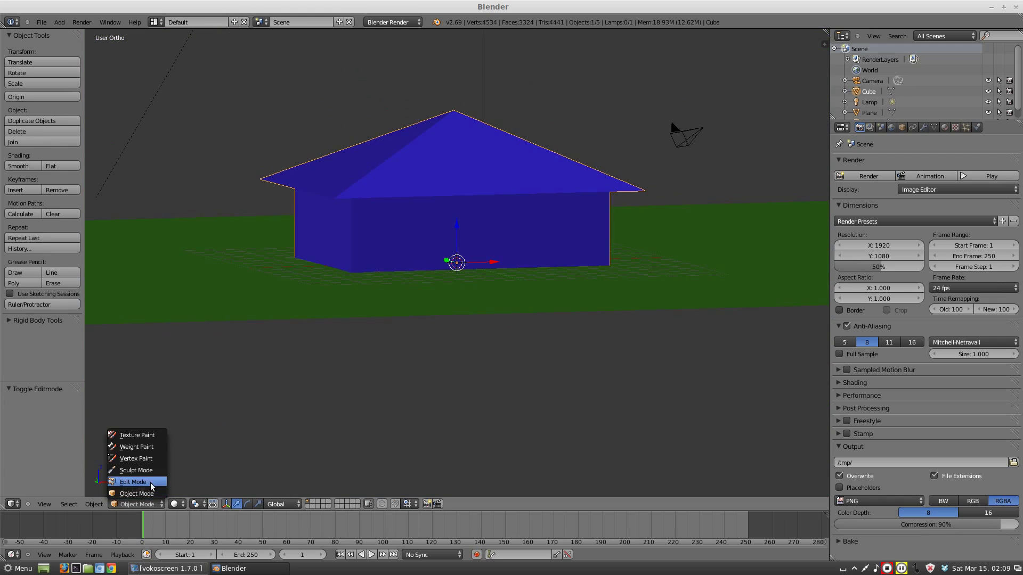
key("Tab")
middle_click_drag(434, 274, 403, 295)
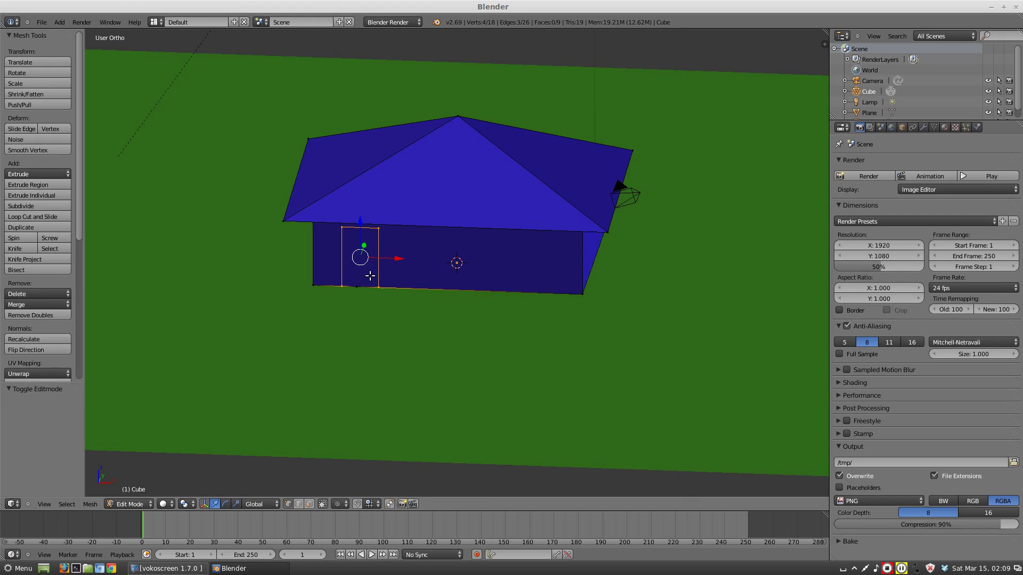
Step: Switch to face selection and delete the door face from the cabin's front wall
key("x")
left_click(309, 504)
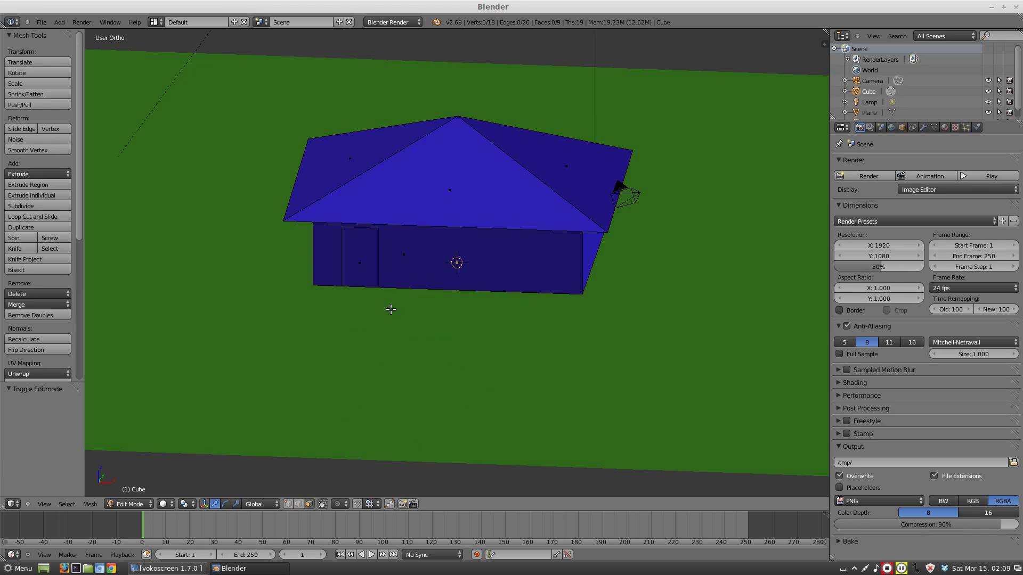
right_click(363, 267)
middle_click_drag(372, 342, 395, 351)
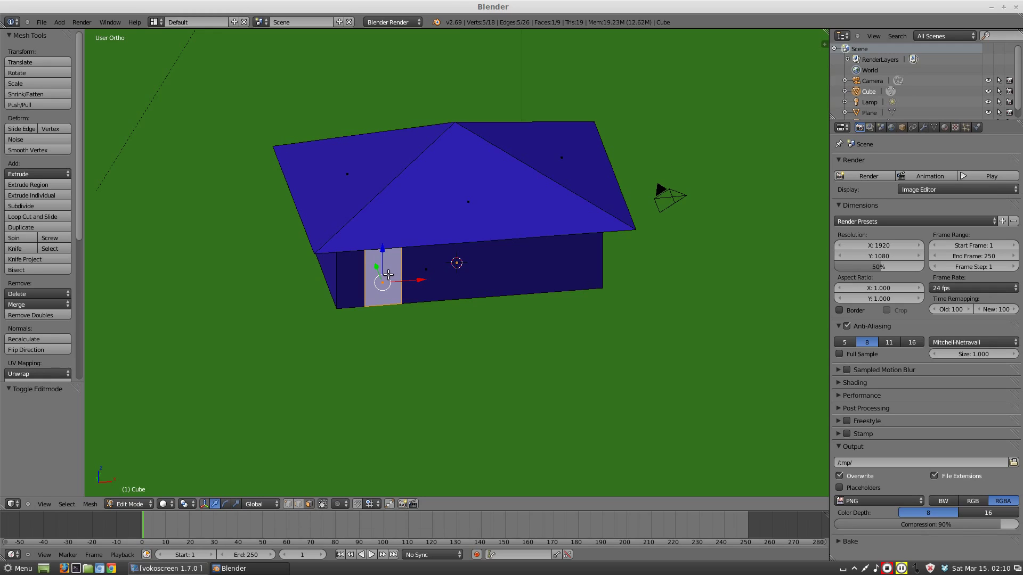
scroll(407, 321, "up", 3)
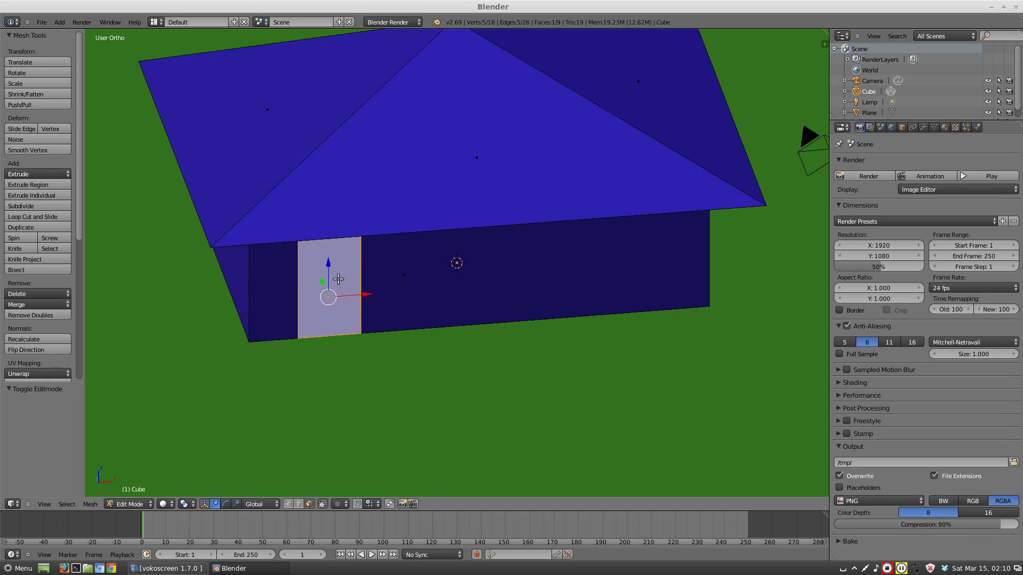
key("x")
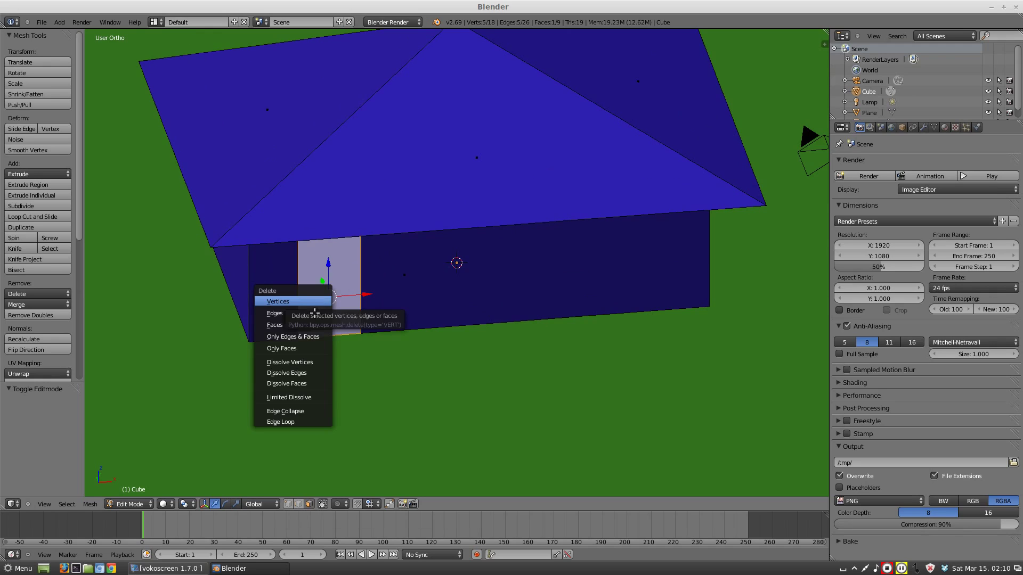
left_click(313, 323)
middle_click_drag(353, 288, 349, 340)
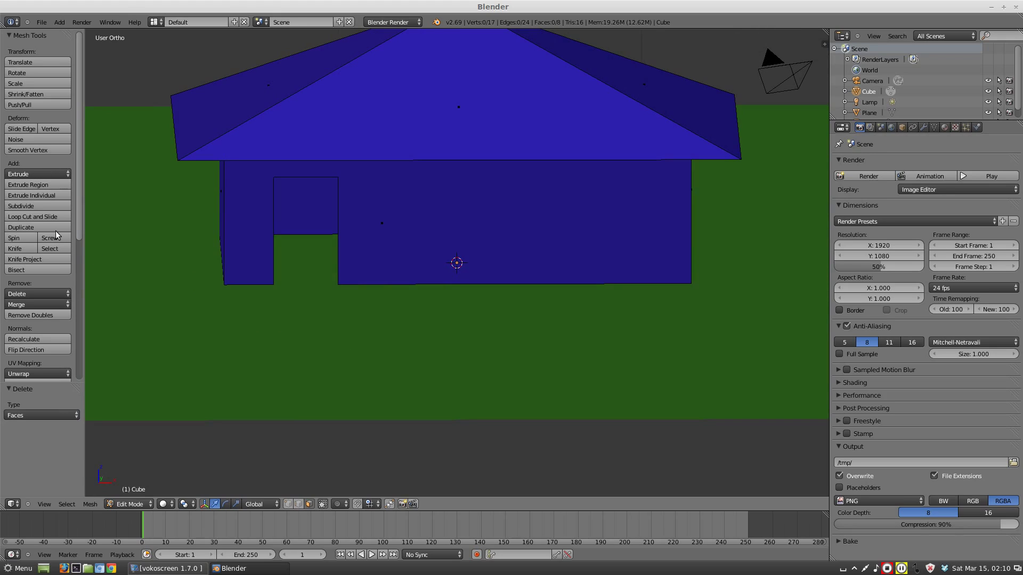
left_click(16, 250)
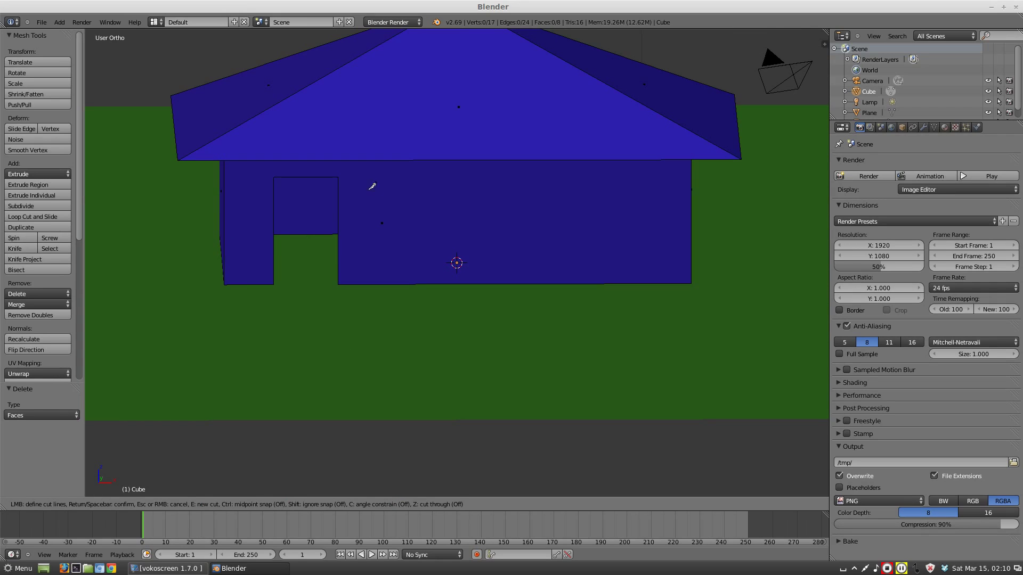
left_click(458, 235)
key("Escape")
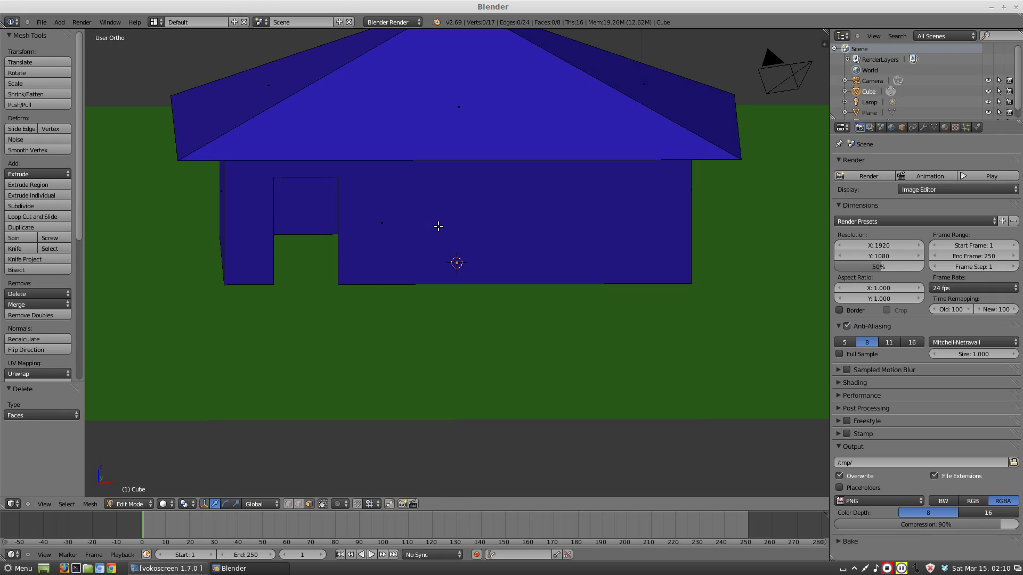
Step: In the front view, knife-cut a rectangular window into the front wall, right of the doorway, with its upper edge level with the door's
key("KP_1")
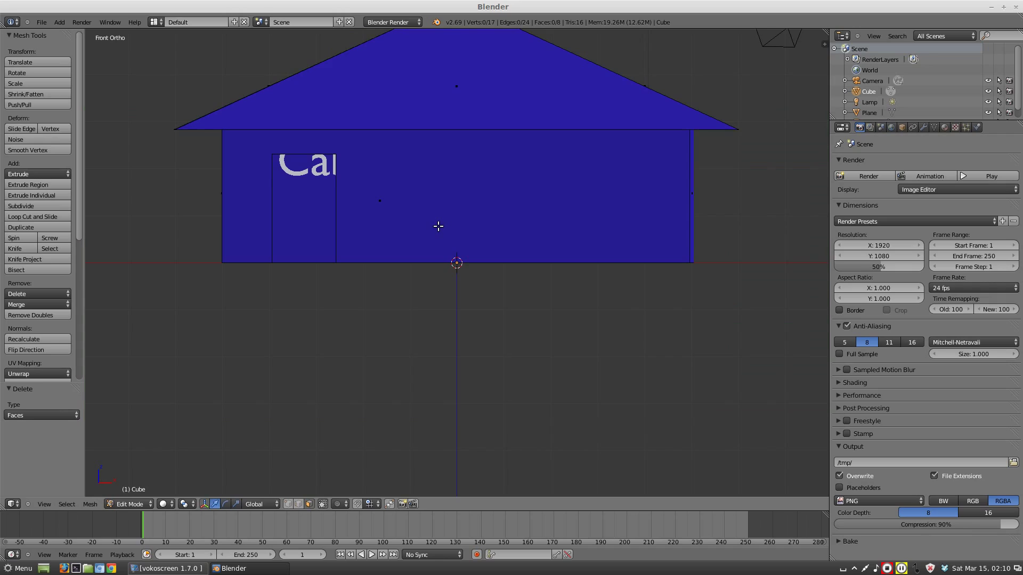
left_click(25, 249)
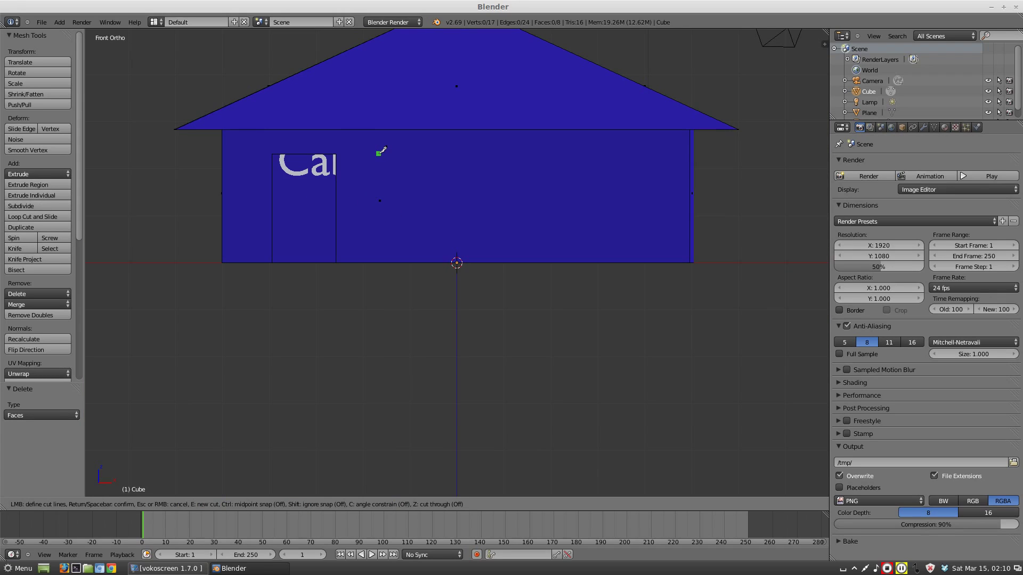
left_click(496, 154)
left_click(496, 223)
left_click(639, 222)
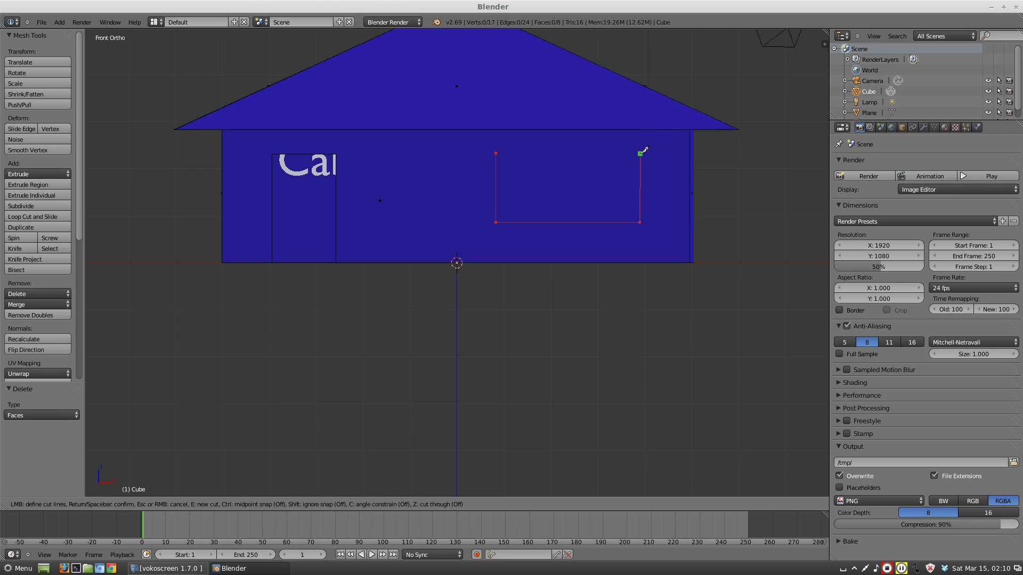
left_click(640, 153)
left_click(495, 153)
key("Return")
middle_click_drag(516, 210, 423, 182)
mouse_move(516, 221)
middle_mouse_down()
mouse_move(539, 213)
mouse_move(475, 229)
mouse_move(503, 222)
middle_mouse_up()
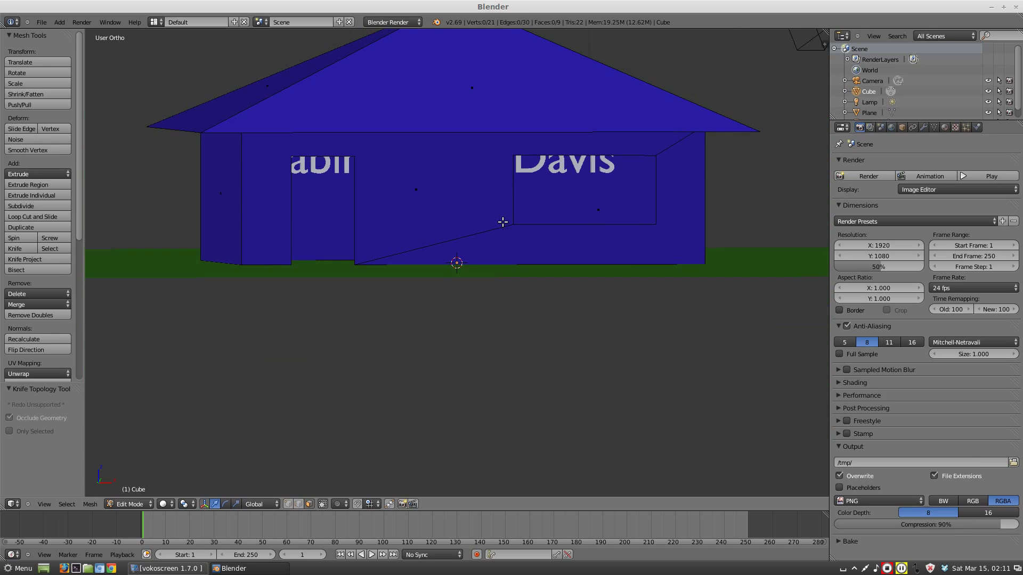
scroll(551, 285, "down", 3)
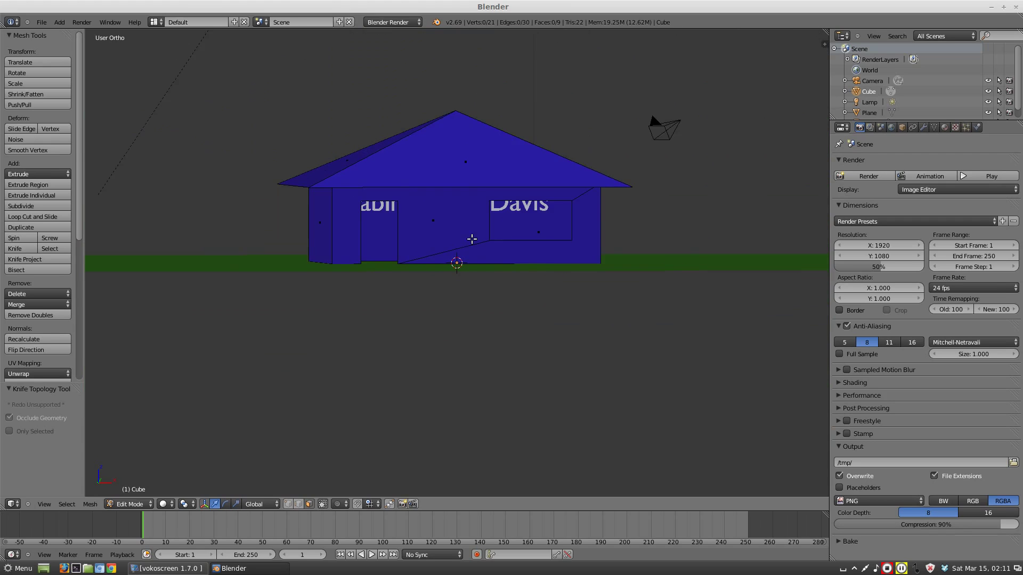
middle_click_drag(472, 239, 421, 260)
middle_click_drag(358, 173, 641, 213)
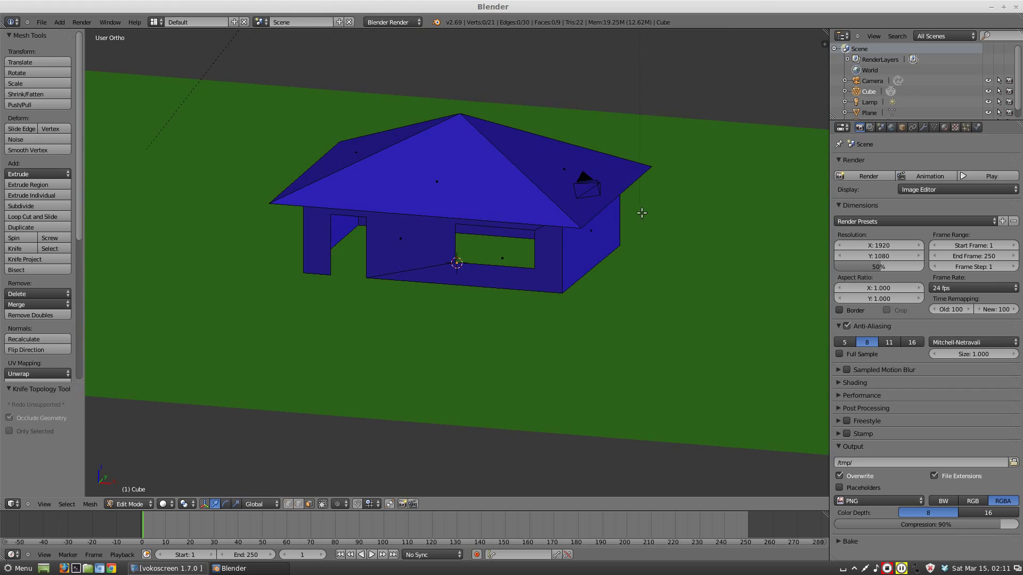
Step: Return to Object Mode, select the camera and check the cabin through the camera view
left_click(145, 502)
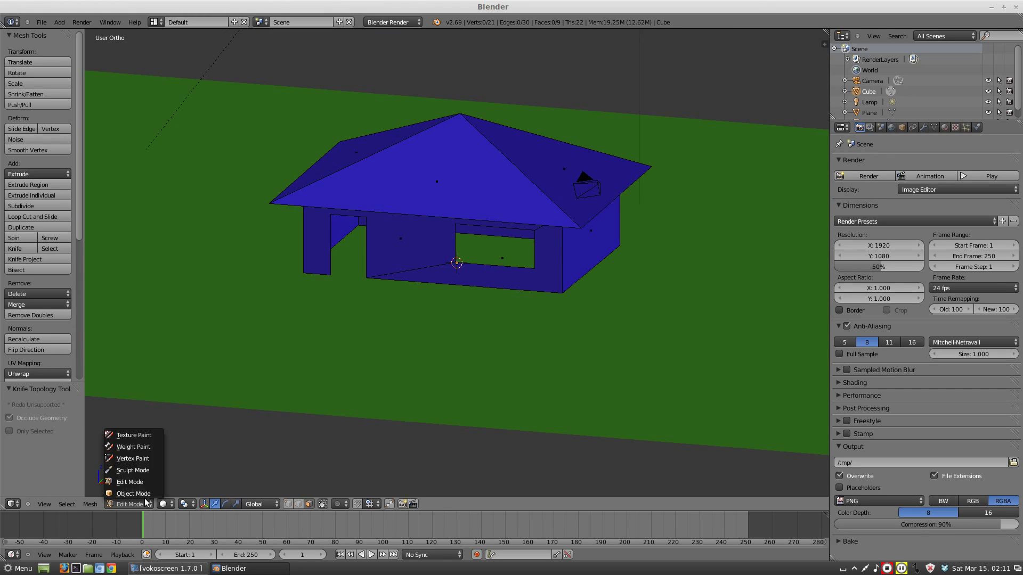
left_click(133, 494)
right_click(591, 183)
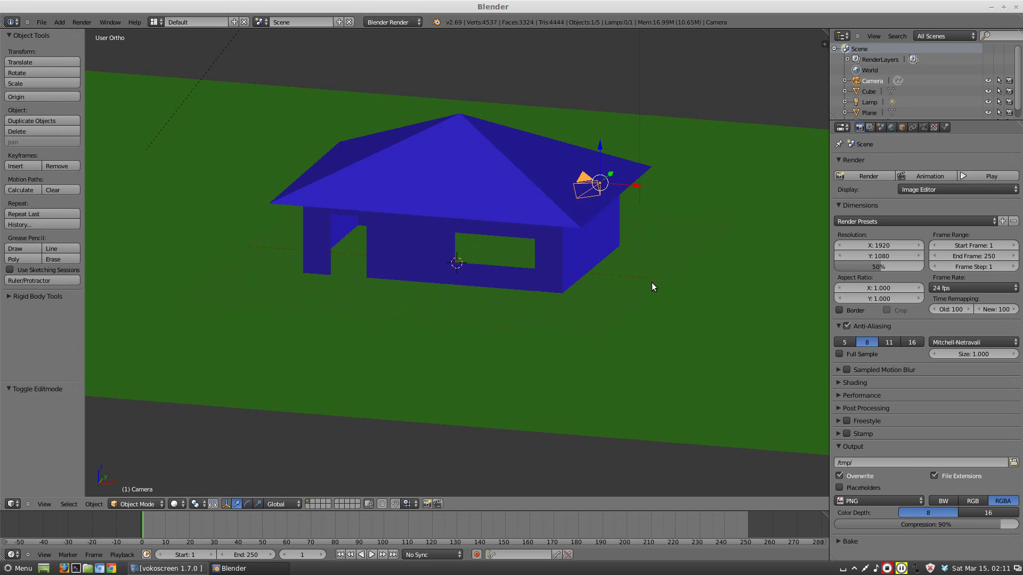
key("KP_0")
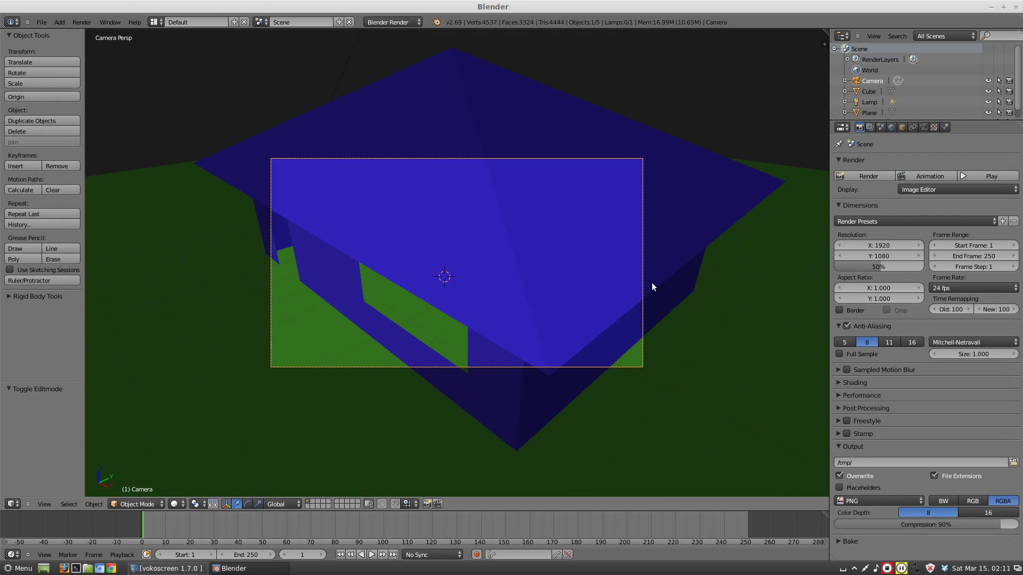
Step: In the top view, move the sun lamp about 14.52 in X and -14.6 in Y, and rotate it about 23.33°
key("KP_7")
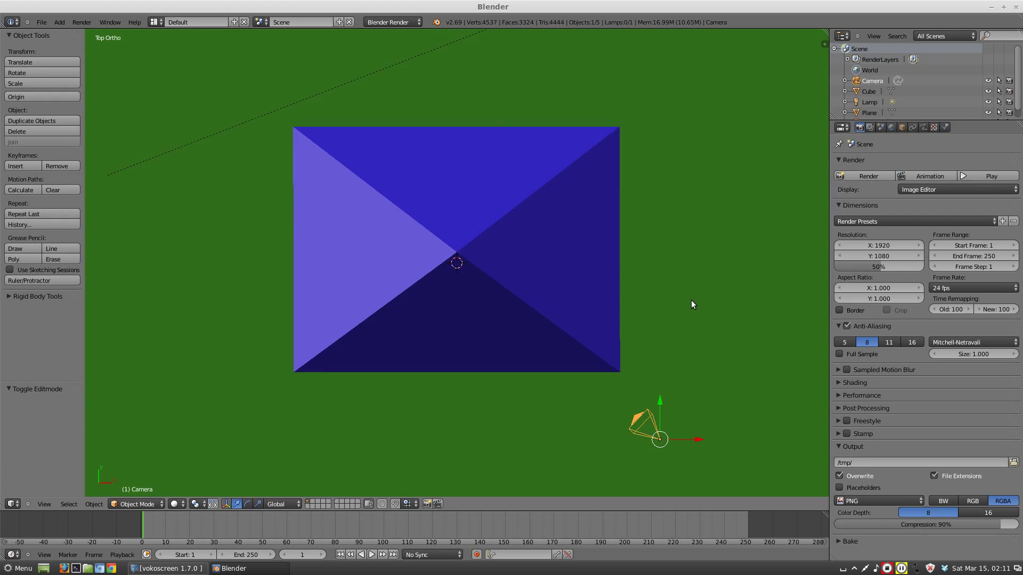
scroll(692, 309, "down", 4)
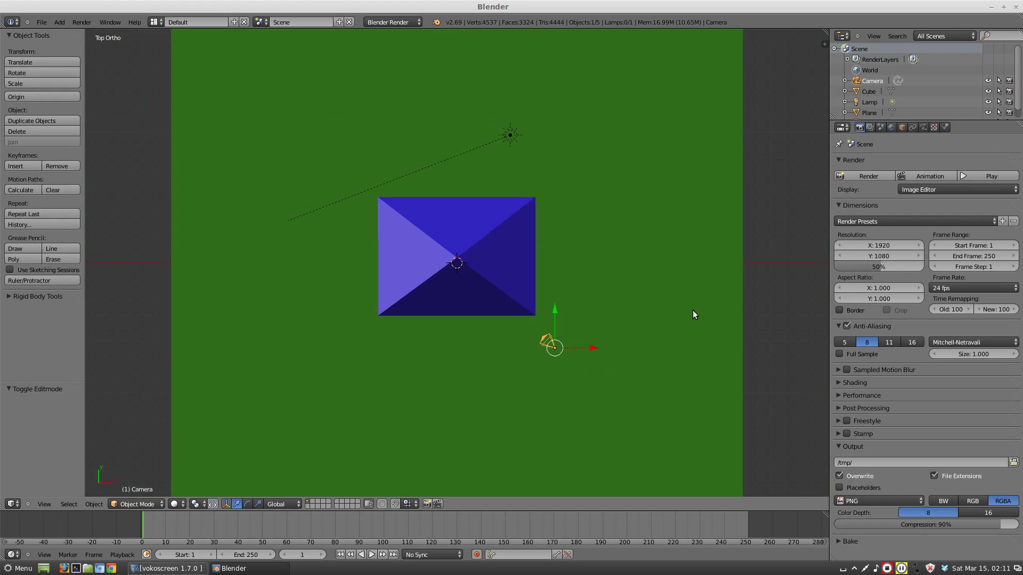
right_click(510, 135)
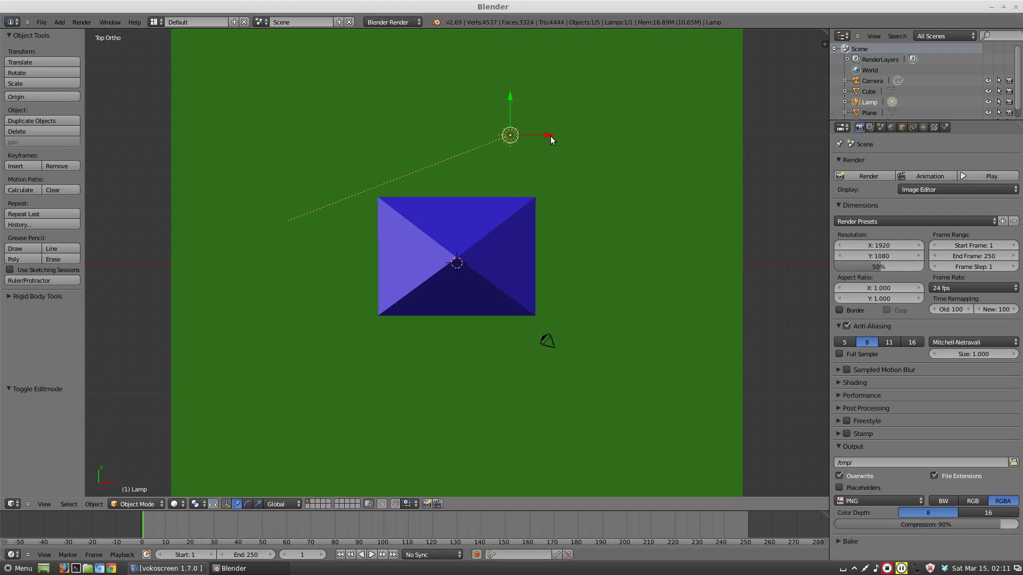
key("g")
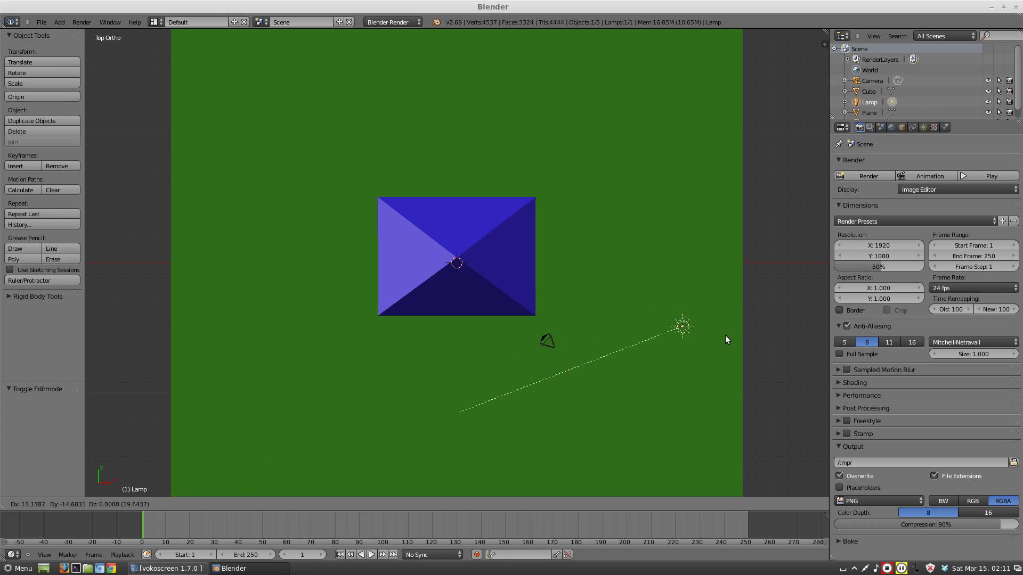
left_click(741, 330)
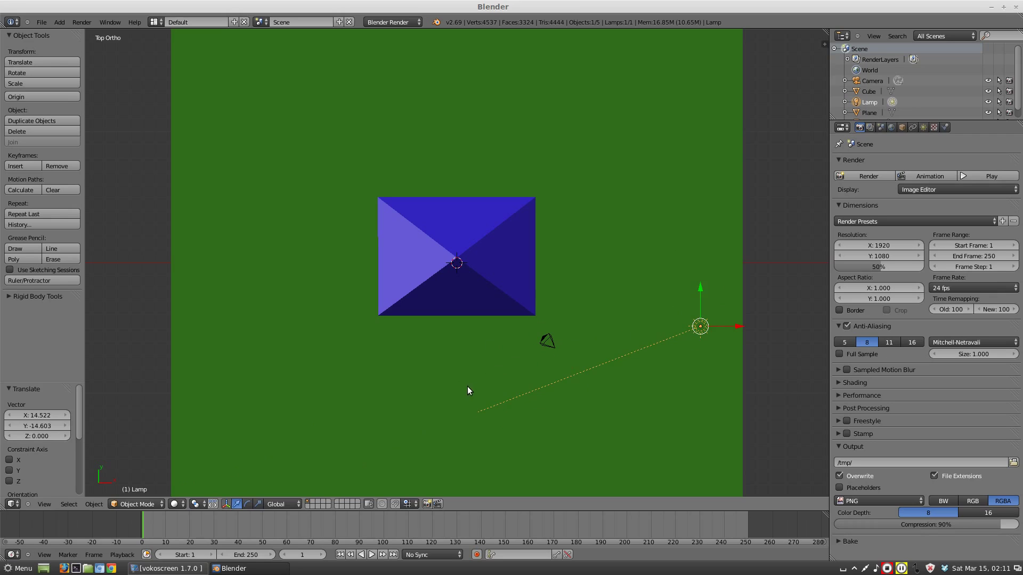
key("r")
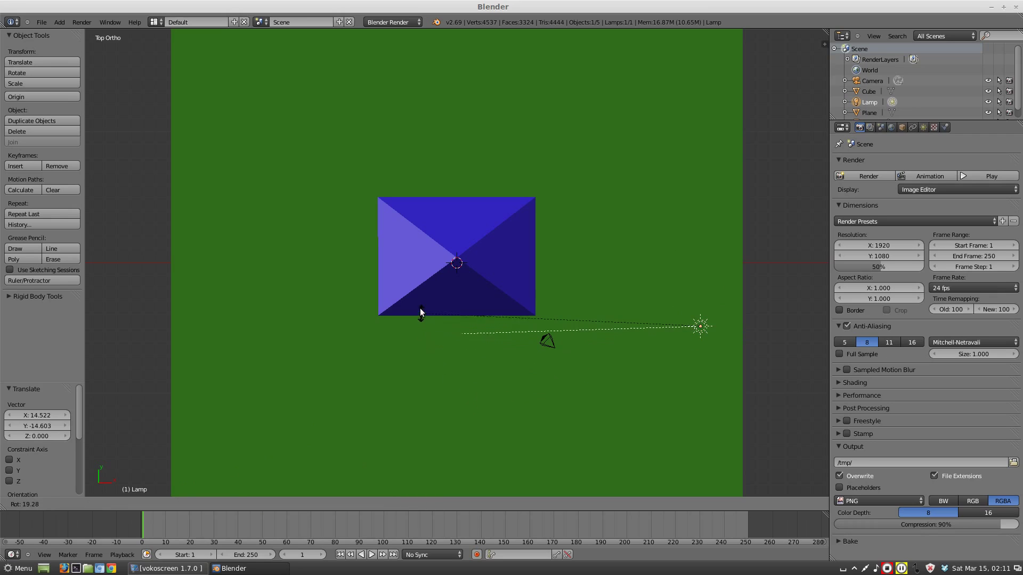
left_click(421, 292)
middle_click_drag(557, 404, 584, 299)
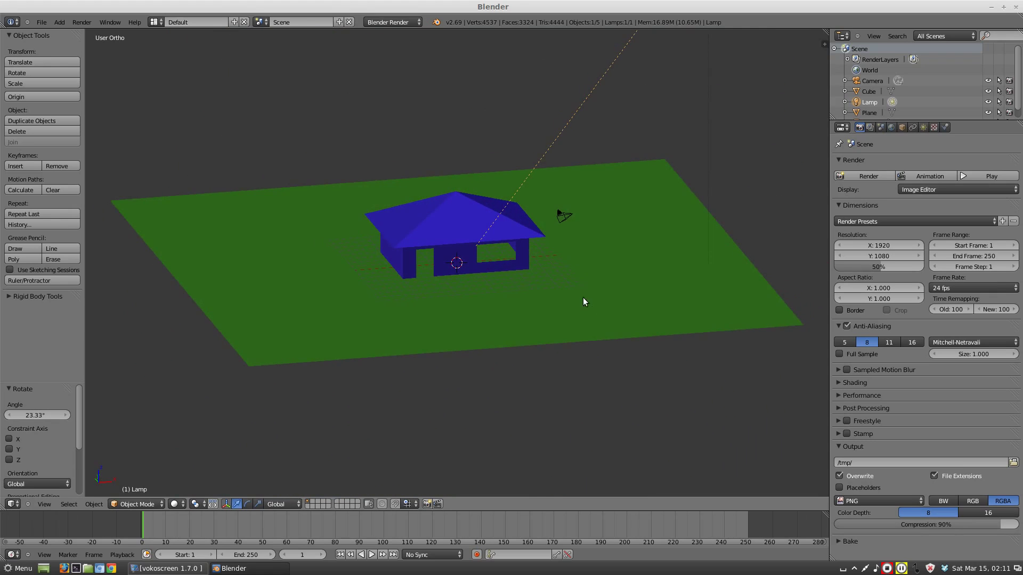
Step: Render the scene from the camera to check the repositioned sun, and close the result
key("KP_0")
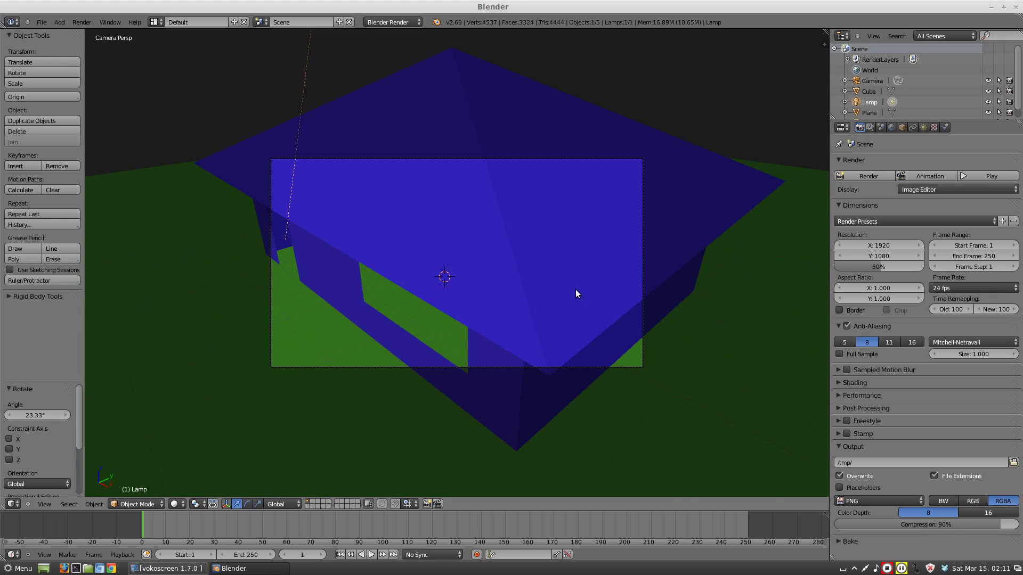
scroll(564, 309, "up", 2)
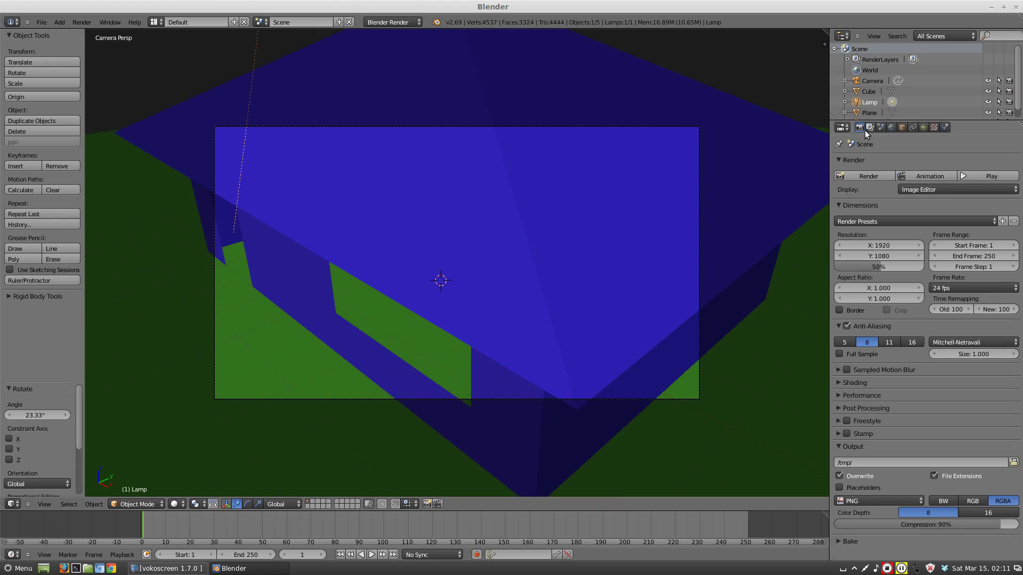
left_click(884, 176)
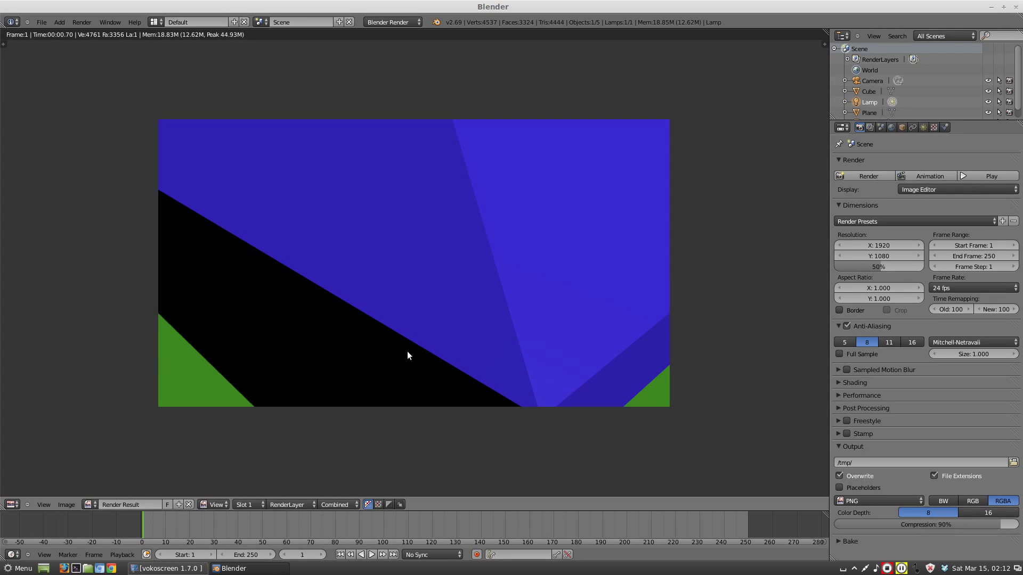
key("Escape")
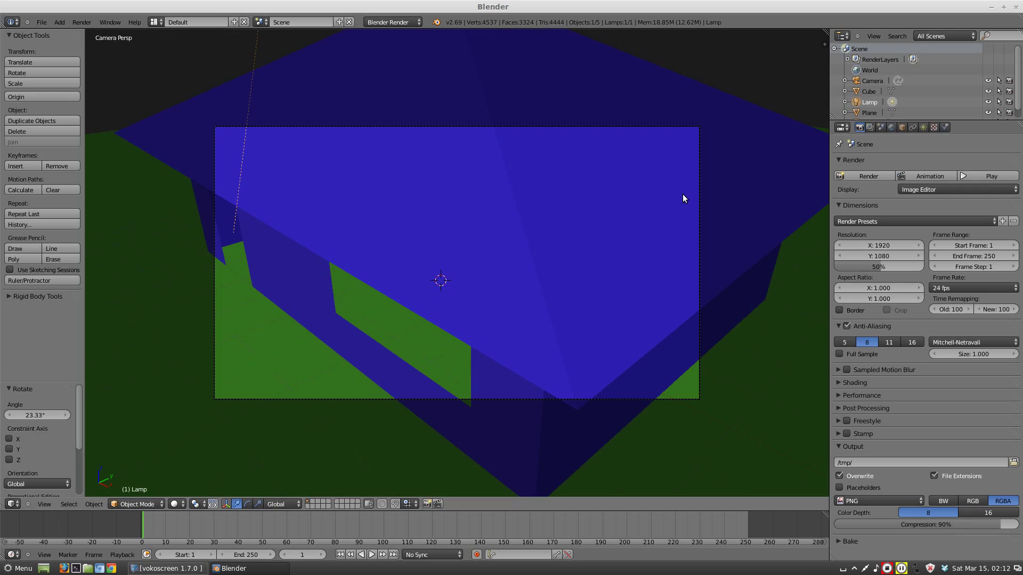
Step: Turn on Lock Camera to View and insert a LocRot keyframe for the lamp at frame 1
left_click(47, 504)
left_click(59, 493)
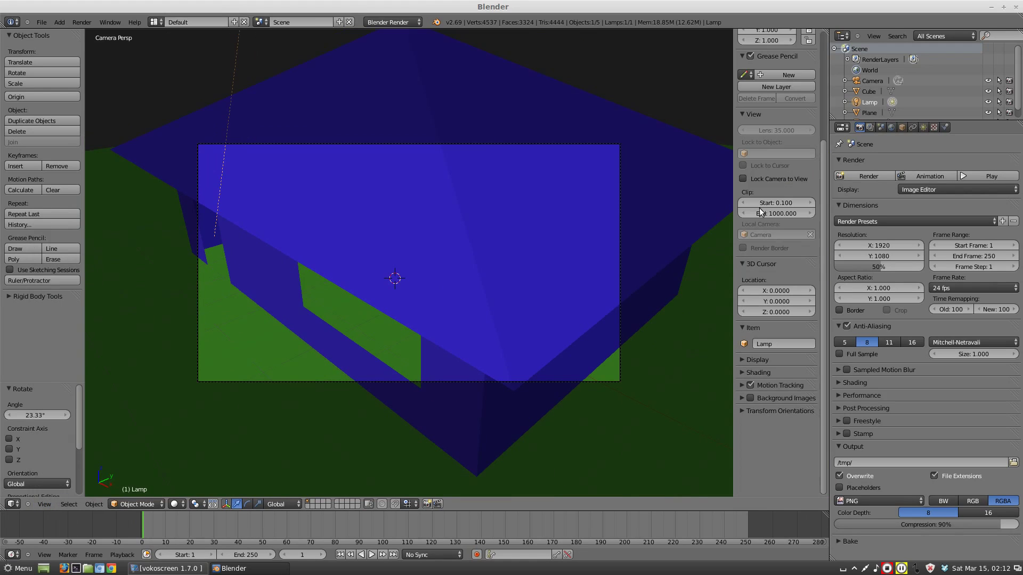
left_click(743, 179)
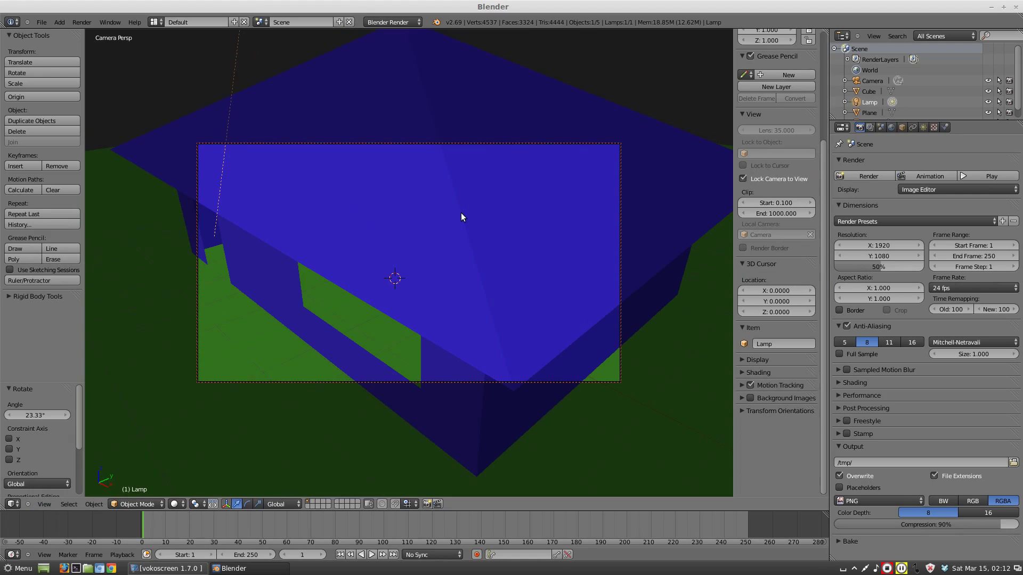
key("i")
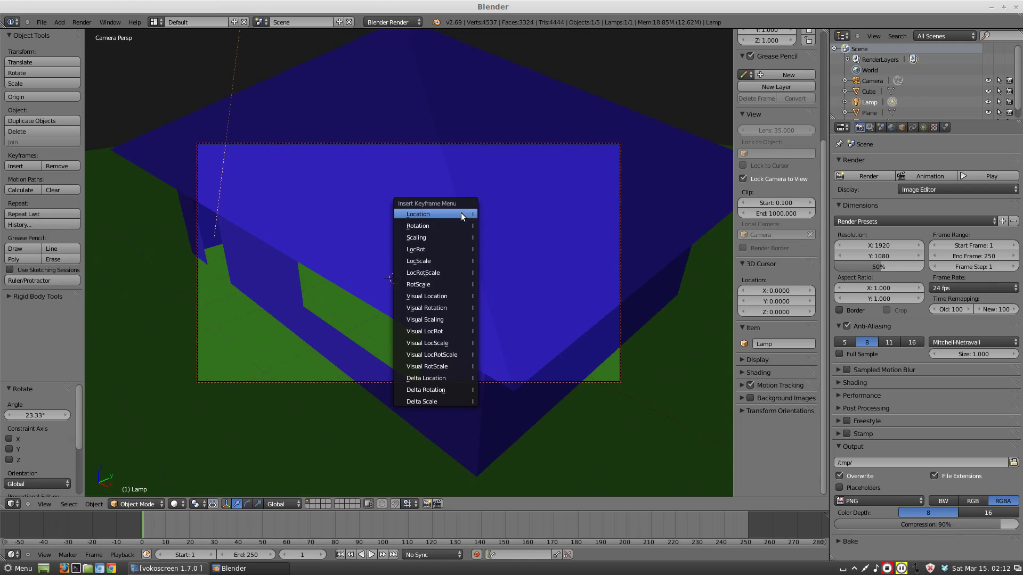
left_click(440, 249)
Step: Select the camera in the top view, return to the camera view and insert a keyframe for it at frame 1
key("KP_7")
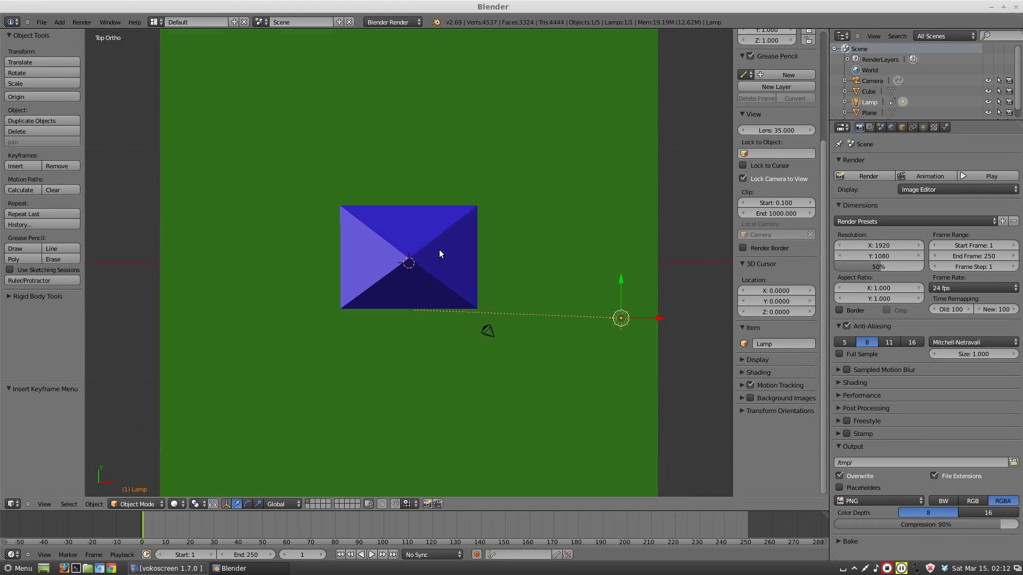
right_click(437, 345)
right_click(486, 331)
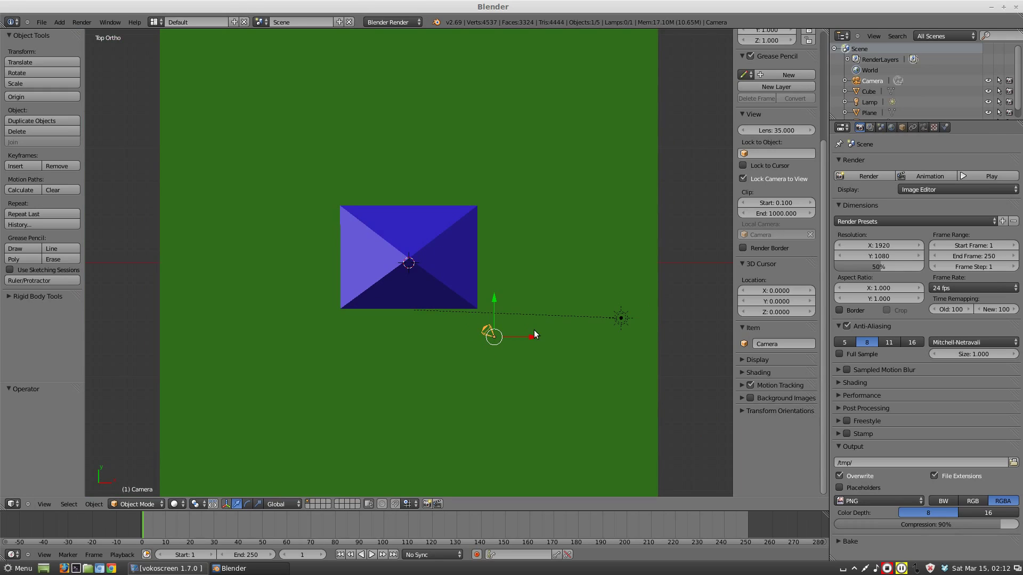
key("KP_0")
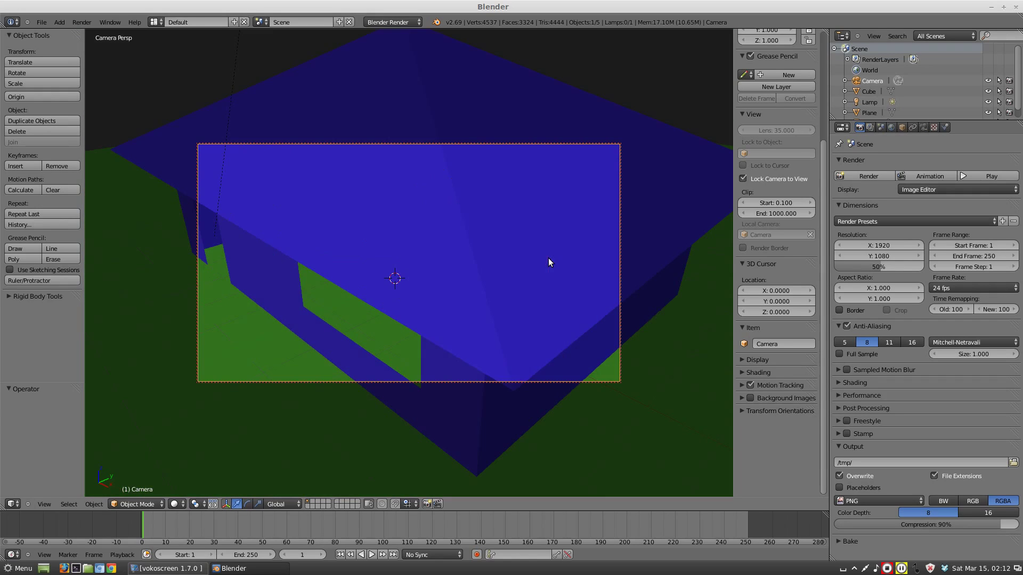
key("i")
left_click(449, 153)
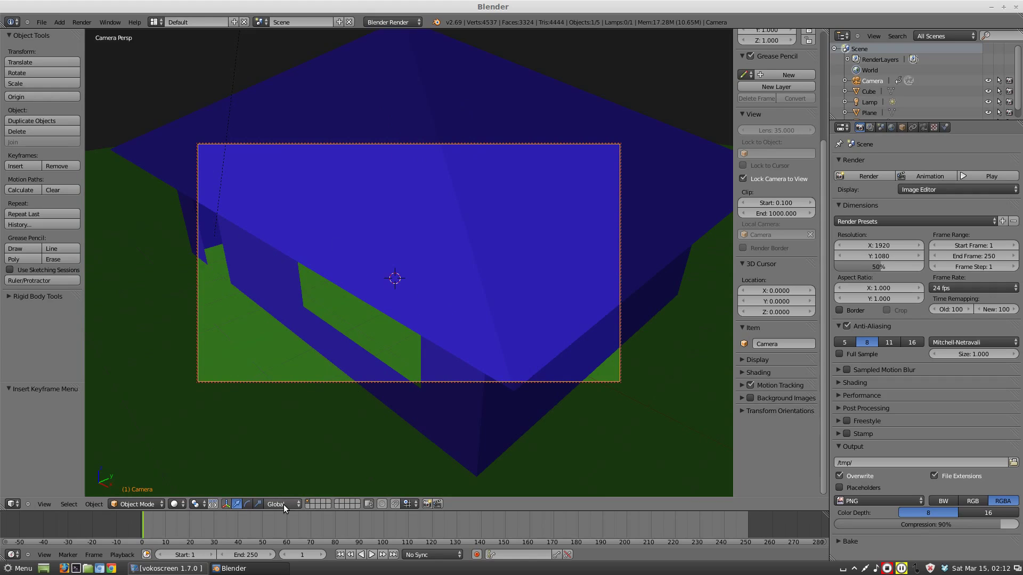
Step: At frame 100, swing the camera to a distant eye-level view of the cabin's sign wall, rotate it -0.62°, and insert a keyframe
left_click(384, 532)
middle_click_drag(407, 410, 466, 209)
scroll(475, 384, "down", 5)
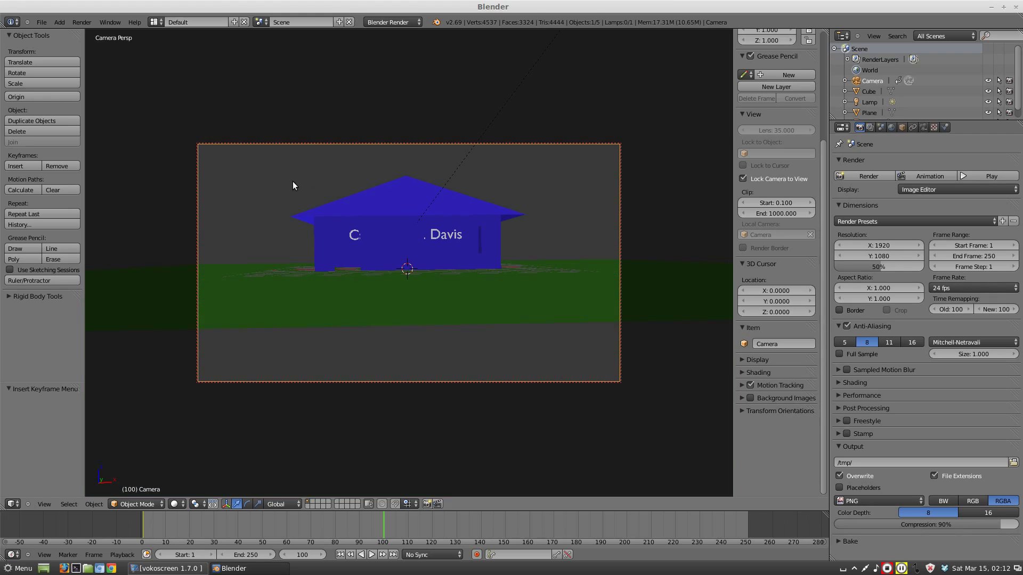
key("r")
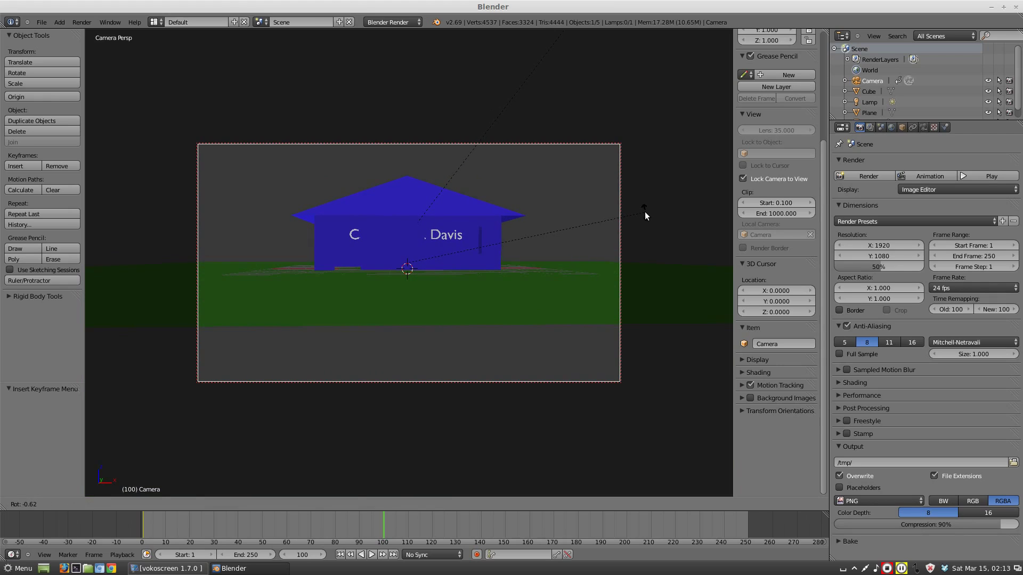
left_click(645, 213)
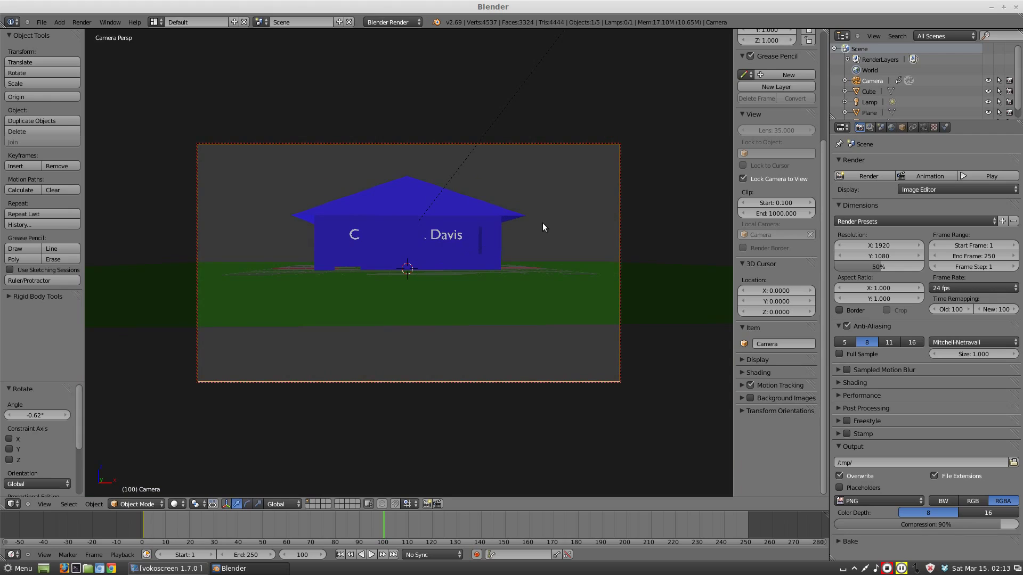
key("i")
left_click(580, 223)
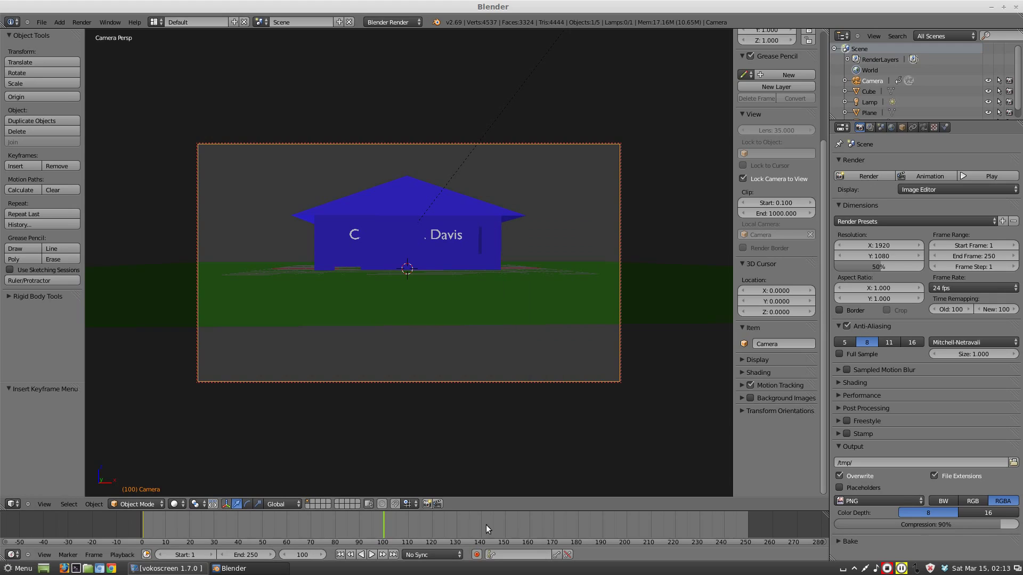
Step: At frame 200, move the camera close to the wall opening so the first part of the sign fills the frame, and insert a keyframe
left_click(626, 529)
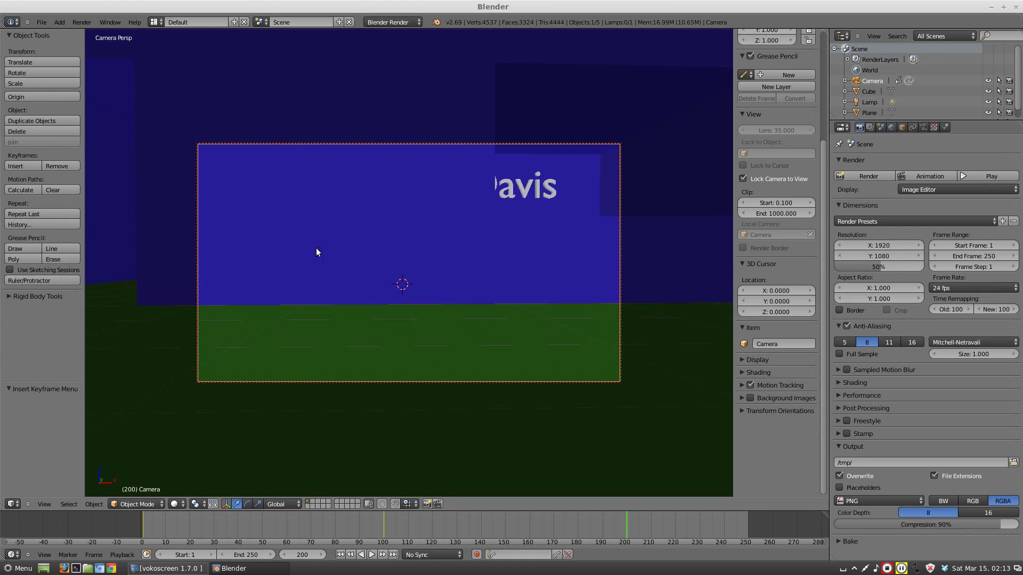
middle_click_drag(301, 252, 514, 313, "shift")
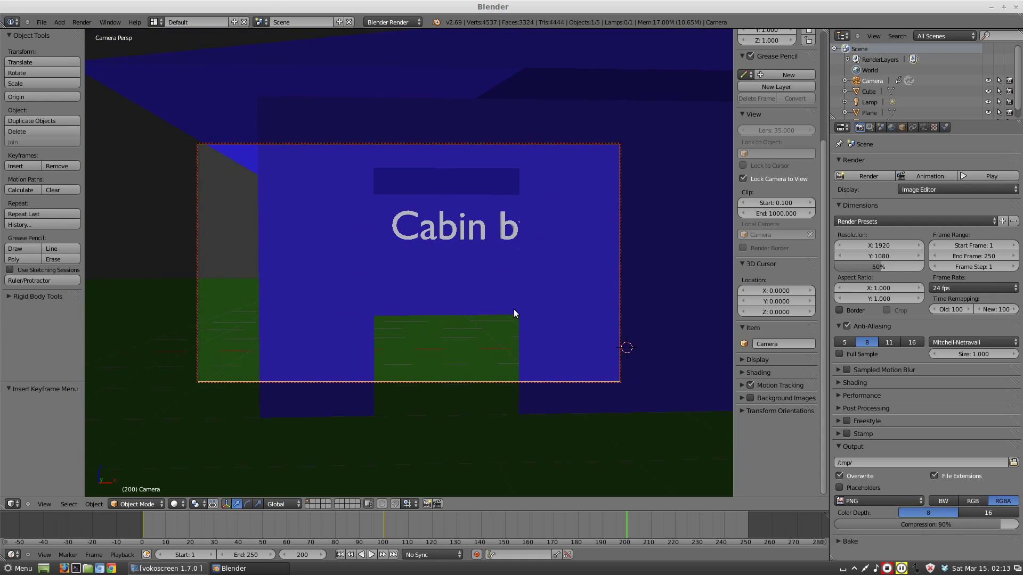
scroll(516, 313, "up", 2)
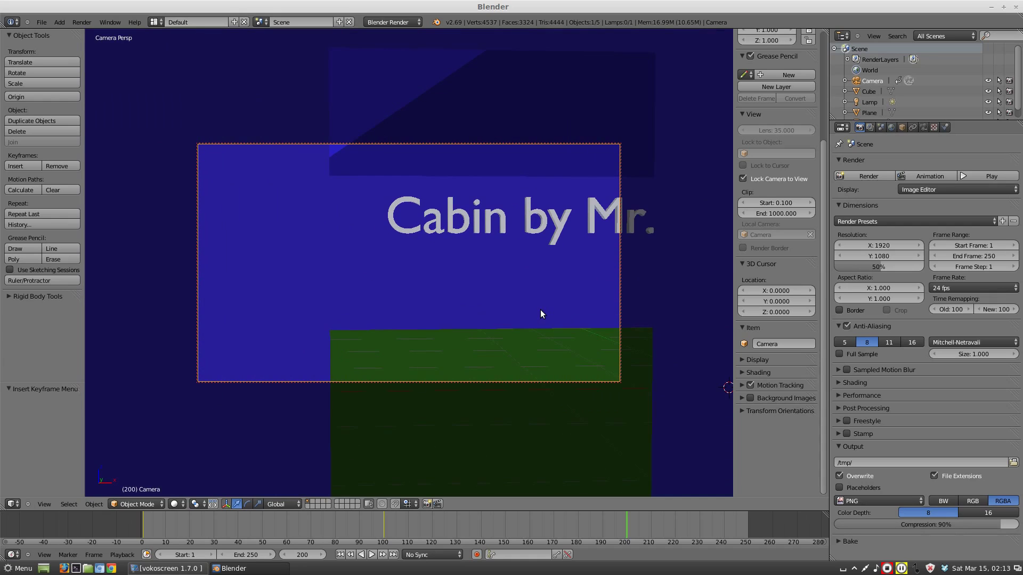
mouse_move(563, 299)
middle_mouse_down()
mouse_move(571, 303)
mouse_move(526, 303)
mouse_move(602, 308)
mouse_move(580, 310)
middle_mouse_up()
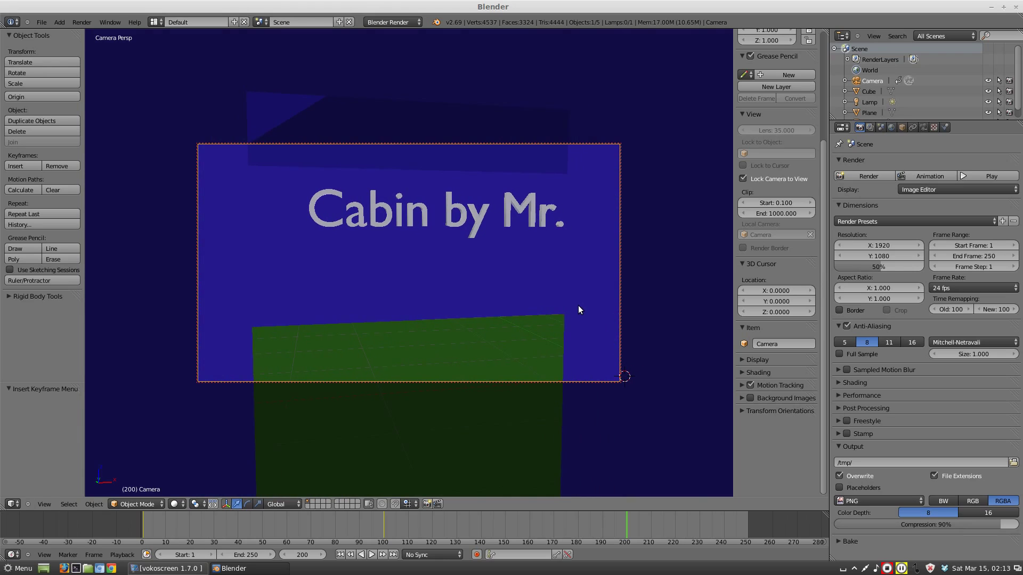
key("i")
left_click(510, 116)
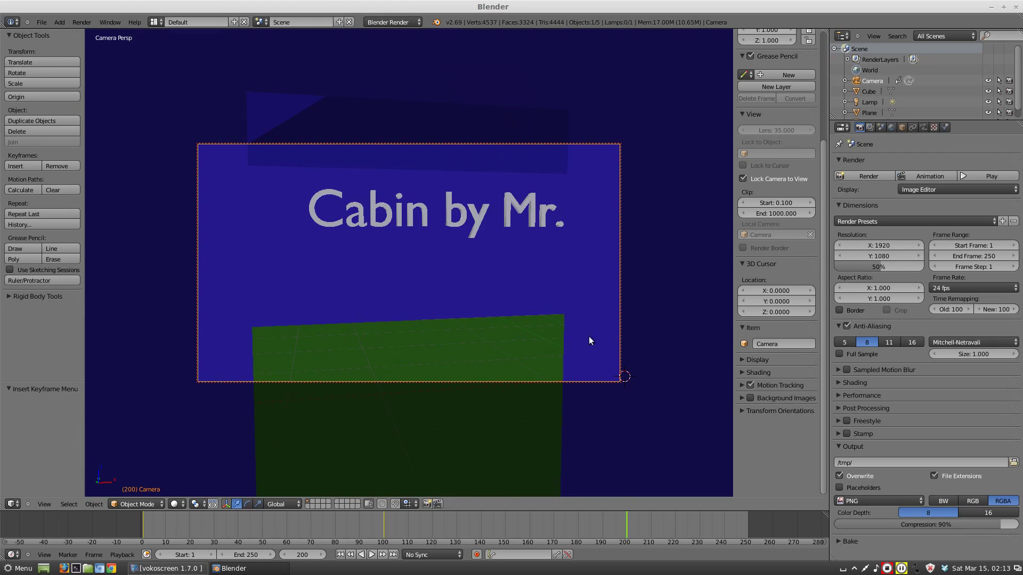
Step: At frame 240, turn the camera inside the cabin until the whole sign fits in the frame, and insert a keyframe
left_click(723, 533)
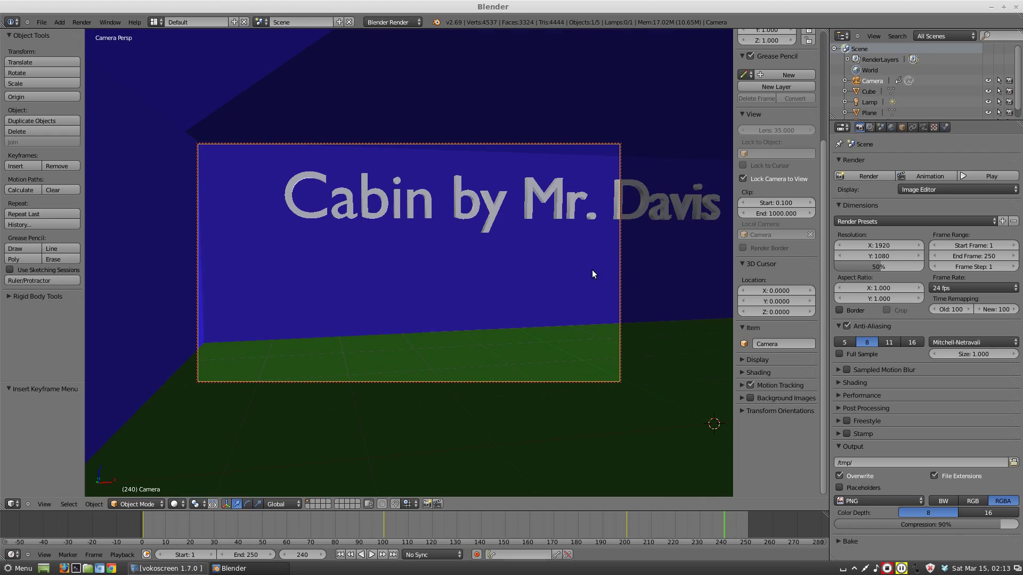
middle_click_drag(478, 280, 499, 280)
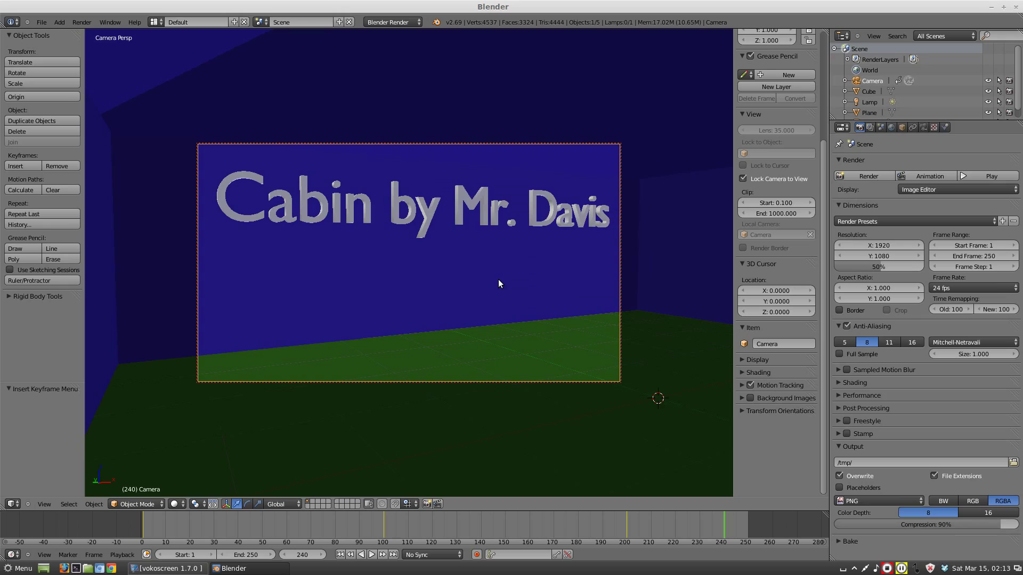
key("i")
left_click(573, 109)
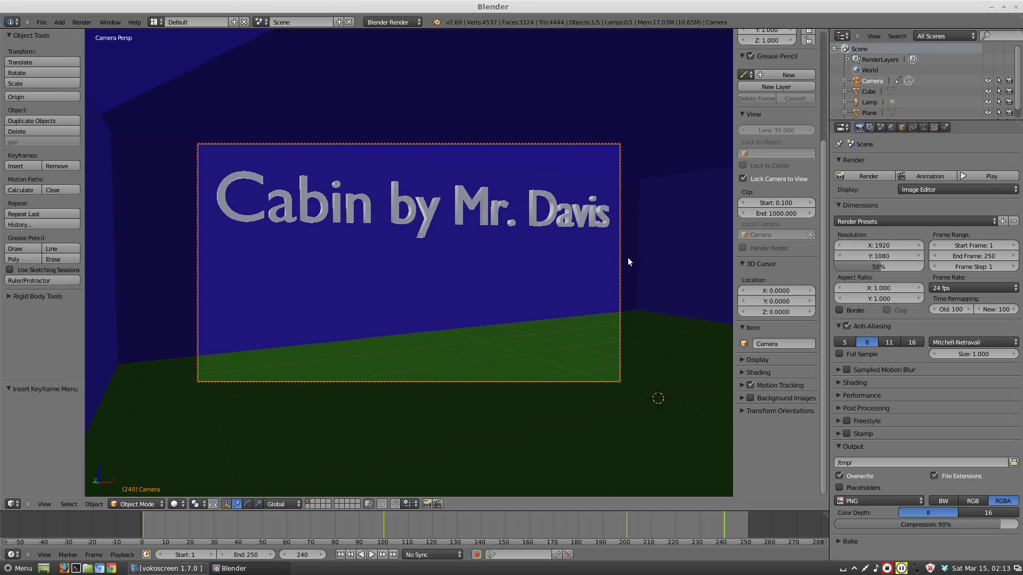
Step: Insert a camera keyframe at frame 250 with the same view of the sign
left_click(747, 532)
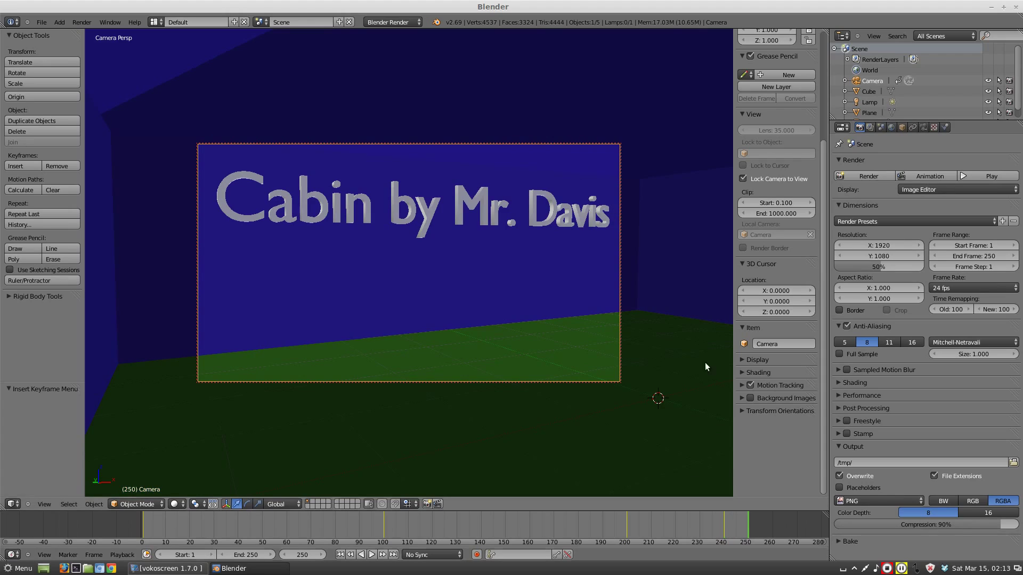
key("i")
left_click(477, 178)
Step: Play the camera animation from frame 1 to check the movement, and stop playback
left_click(143, 530)
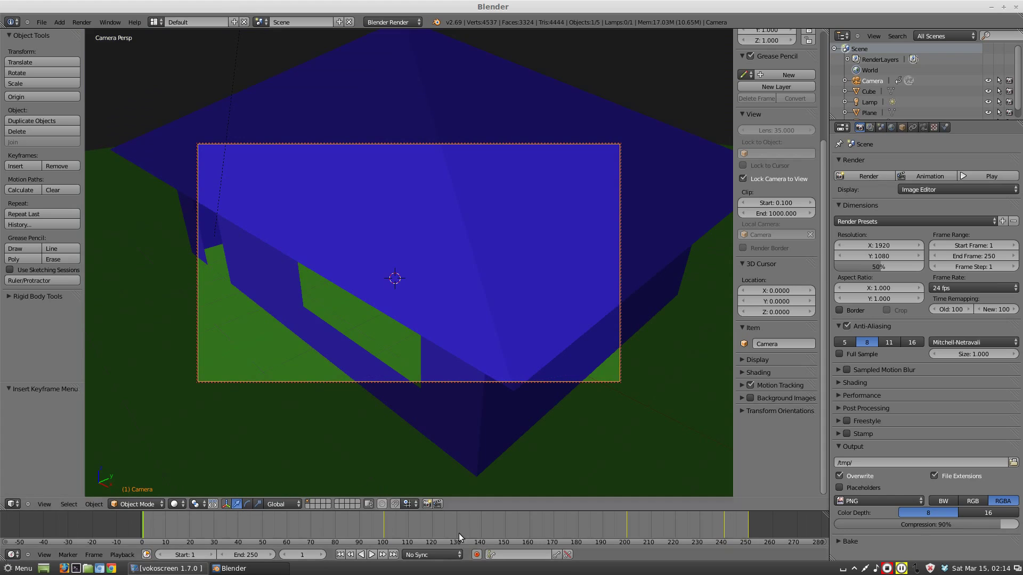
left_click(372, 554)
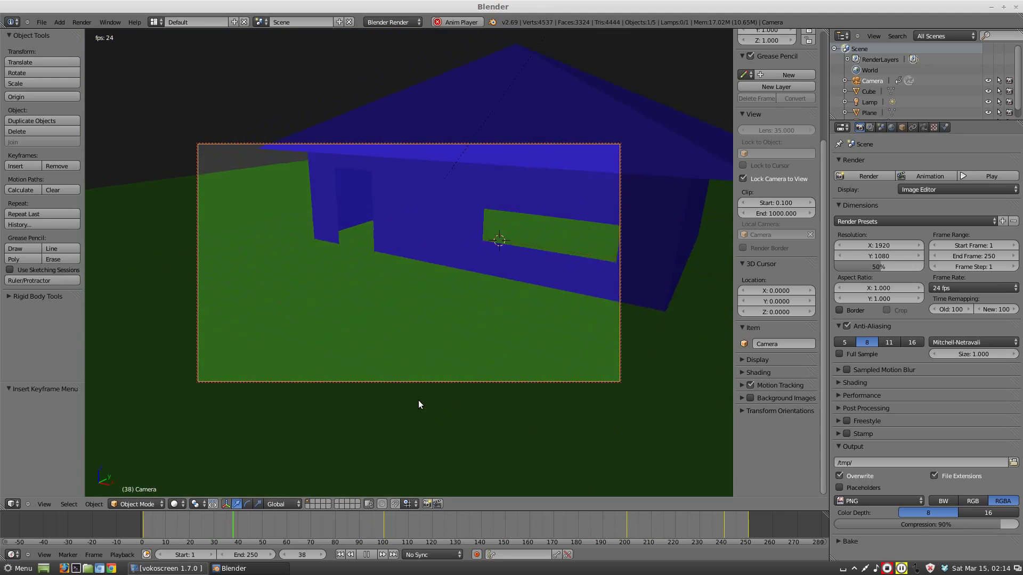
left_click(367, 555)
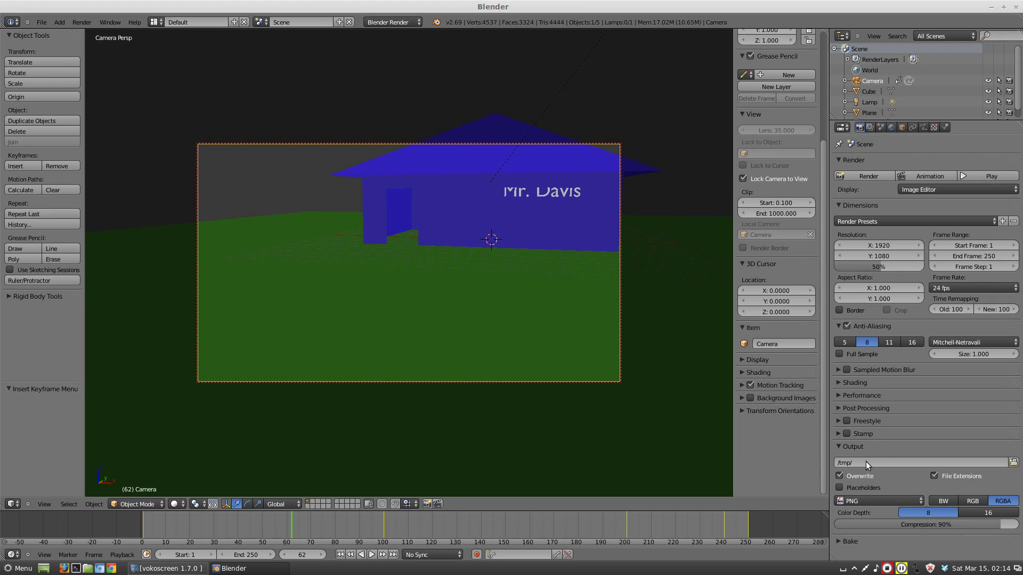
Step: Set the render output to a file named beauty_pass in the Videos folder of the home directory
left_click(1014, 463)
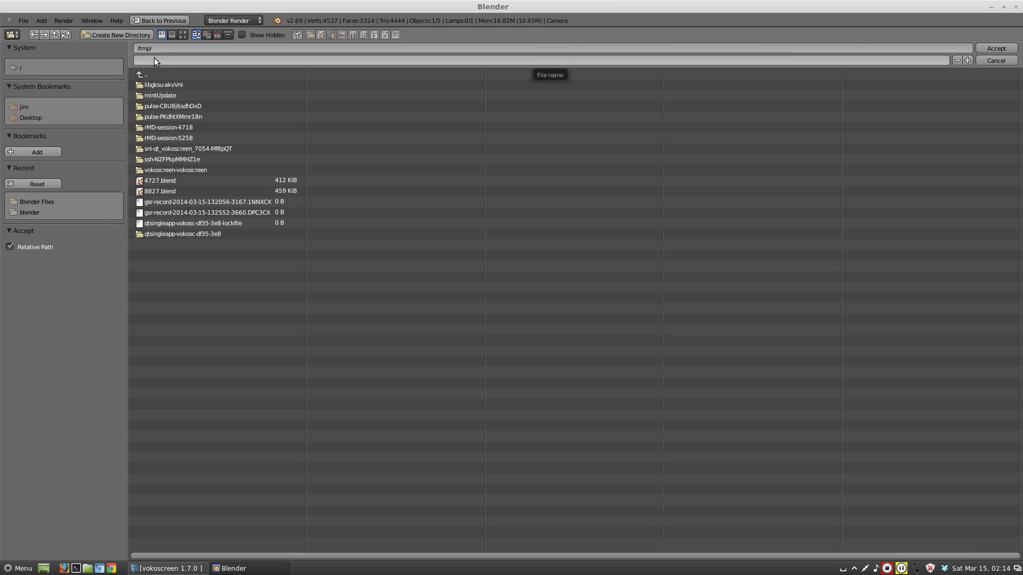
left_click(173, 62)
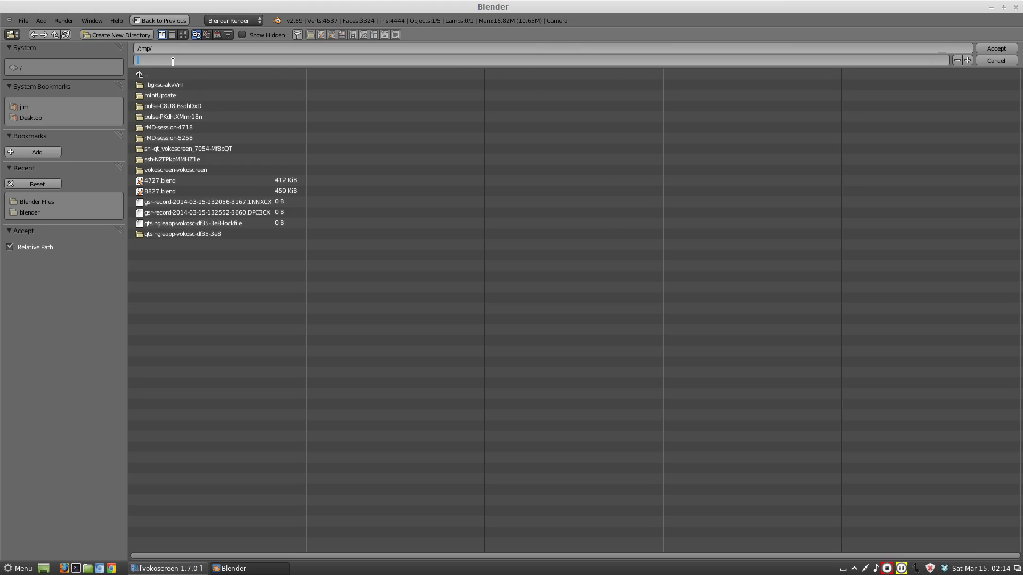
type("beauty_pass")
left_click(28, 107)
left_click(28, 107)
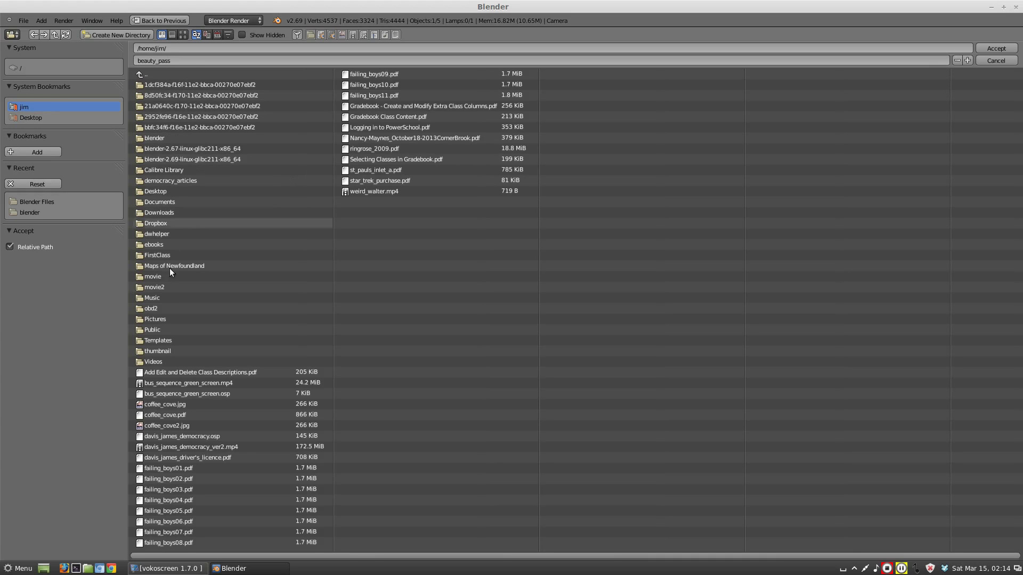
left_click(162, 363)
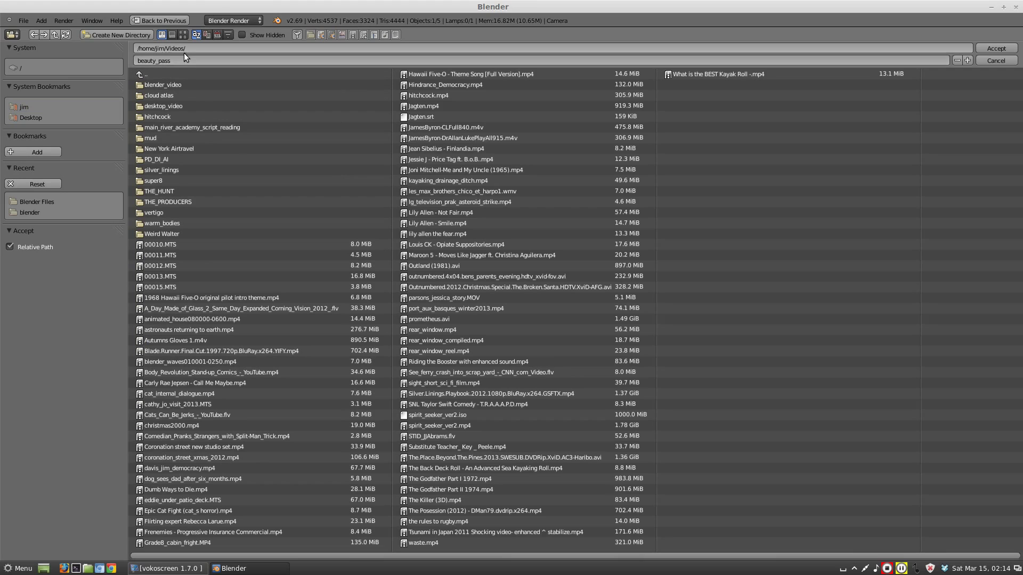
left_click(996, 48)
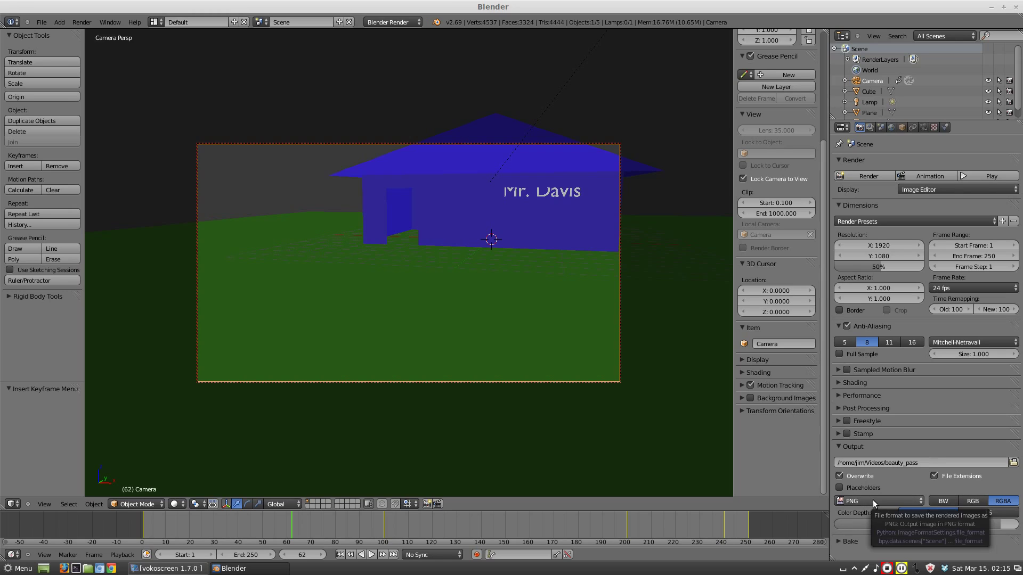
Step: Set the output file format to MPEG with MPEG-4 encoding, and start rendering the animation
left_click(916, 501)
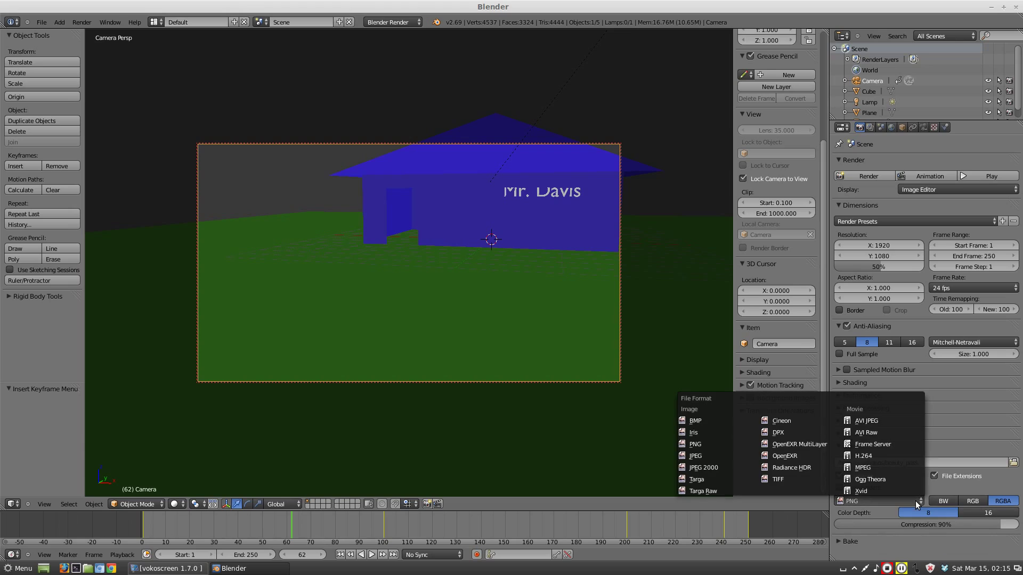
left_click(863, 467)
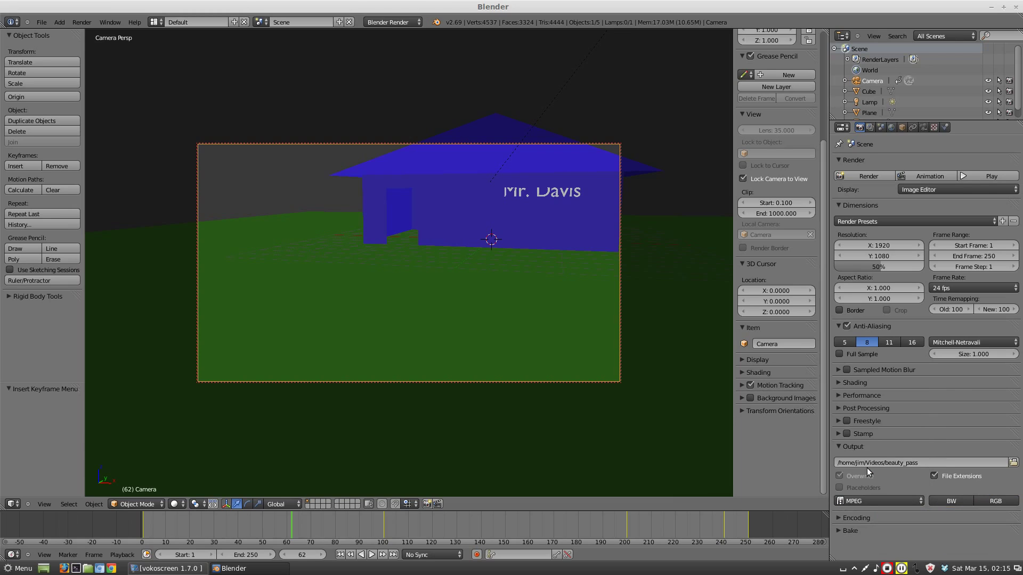
left_click(838, 517)
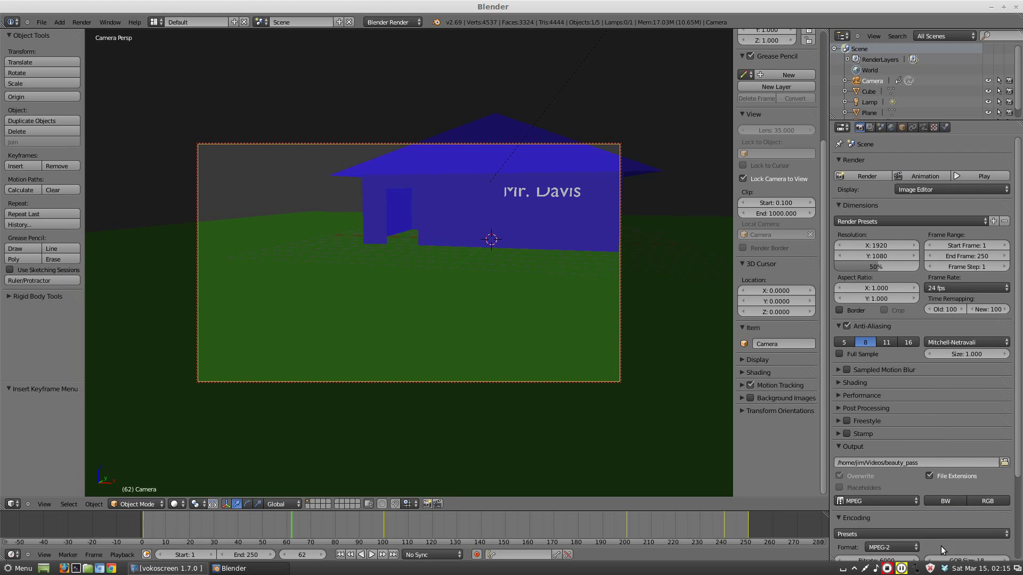
left_click(912, 550)
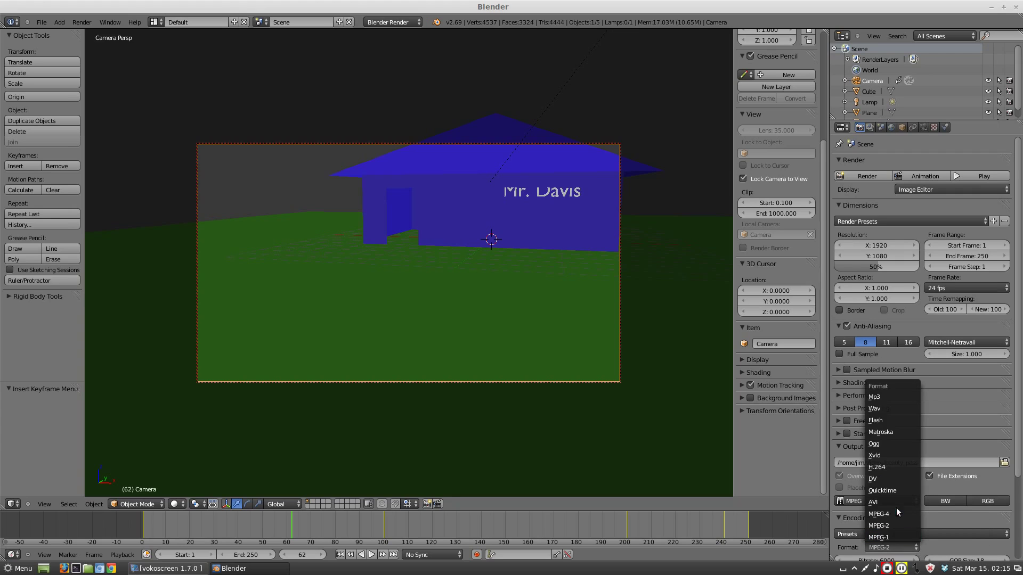
left_click(893, 513)
scroll(1021, 459, "down", 2)
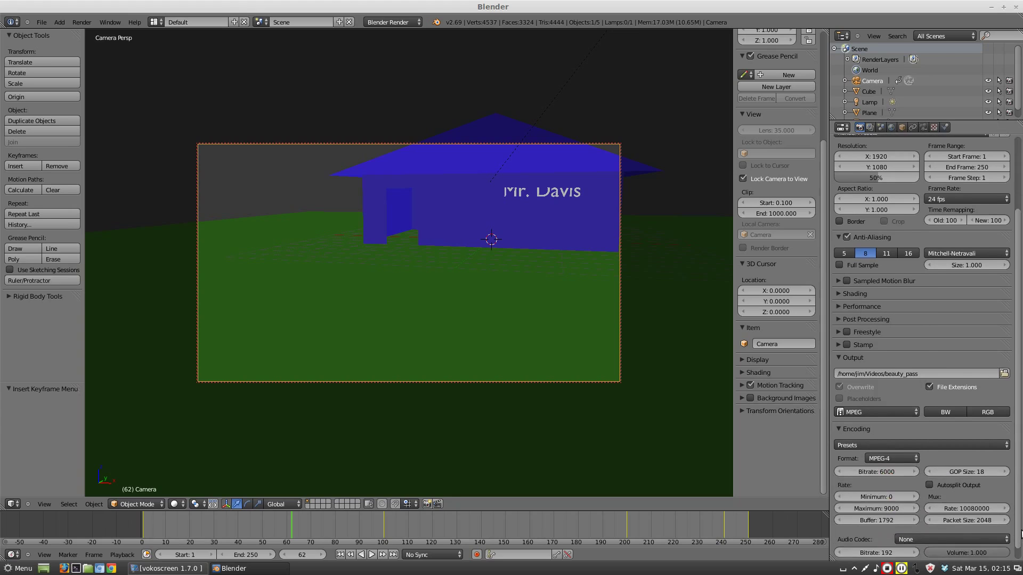
scroll(1020, 458, "up", 2)
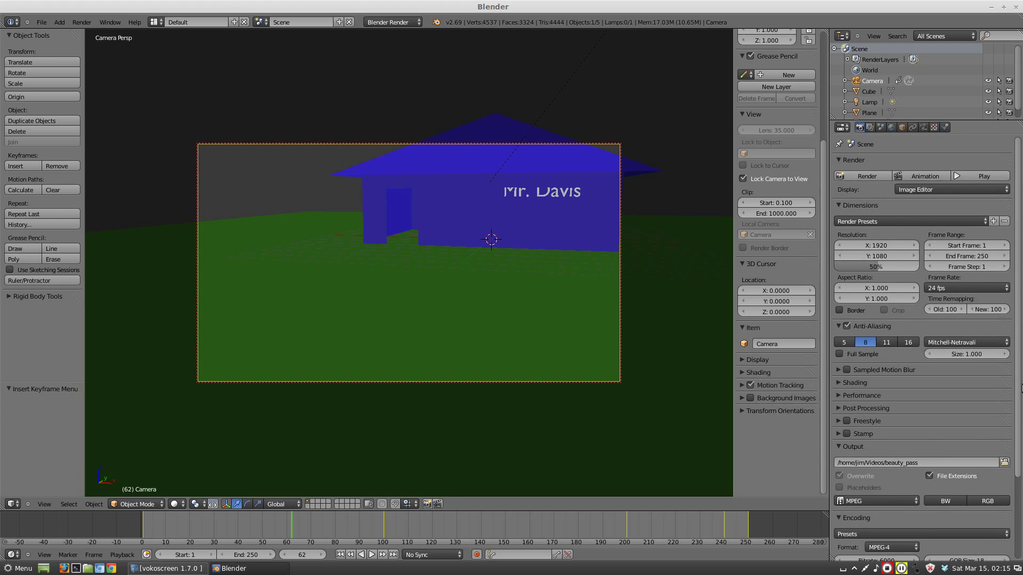
left_click(924, 175)
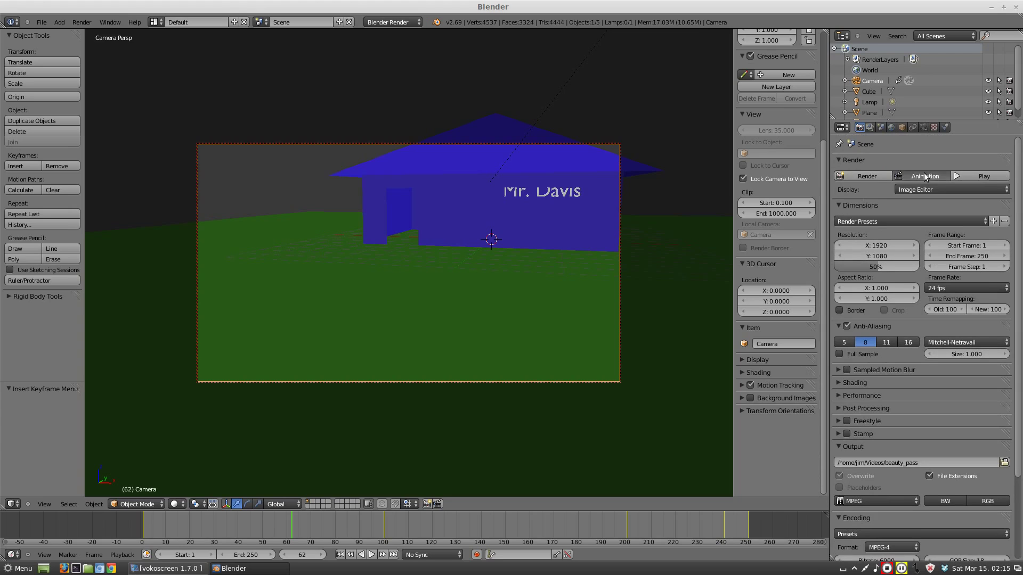